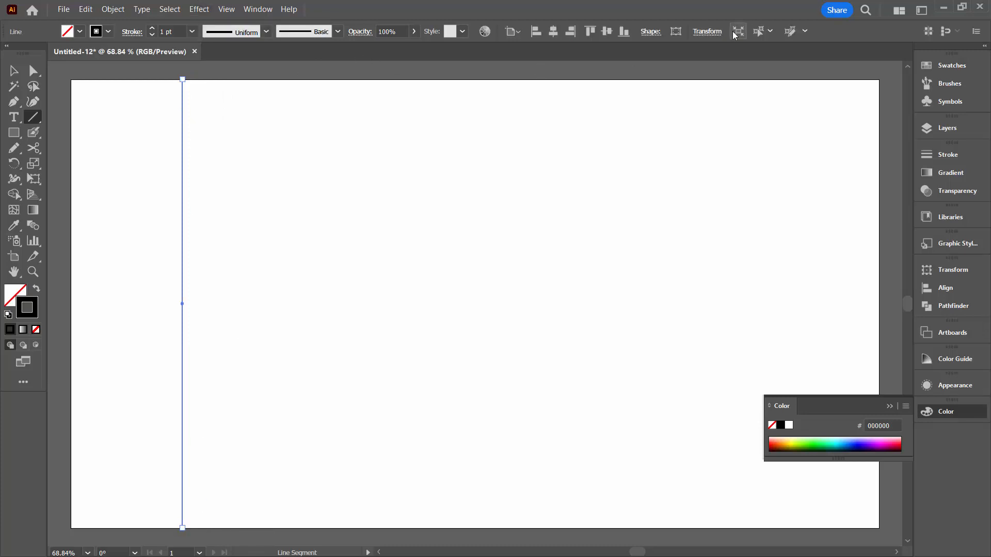
Set the X position of the vertical line to 200 px
left_click(707, 32)
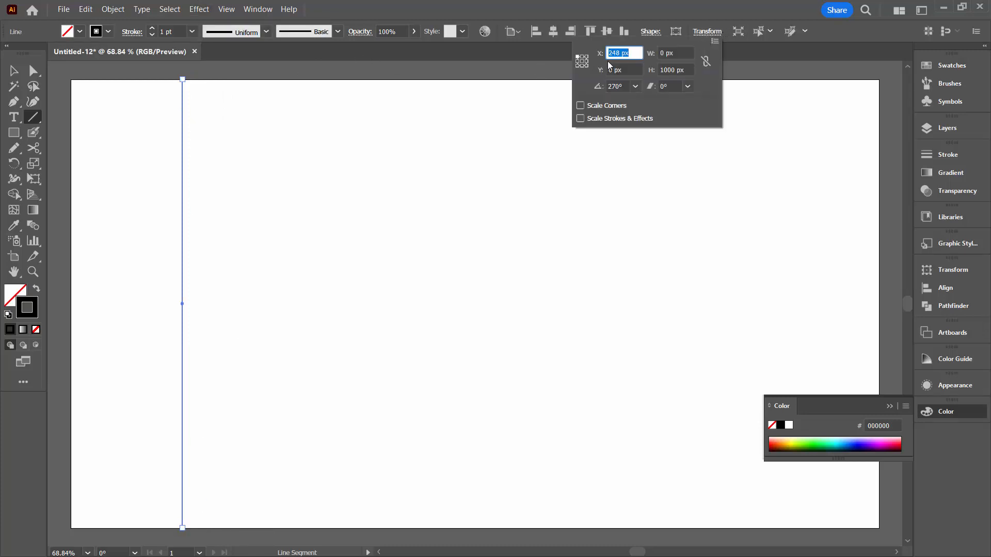
type("200")
key("Tab")
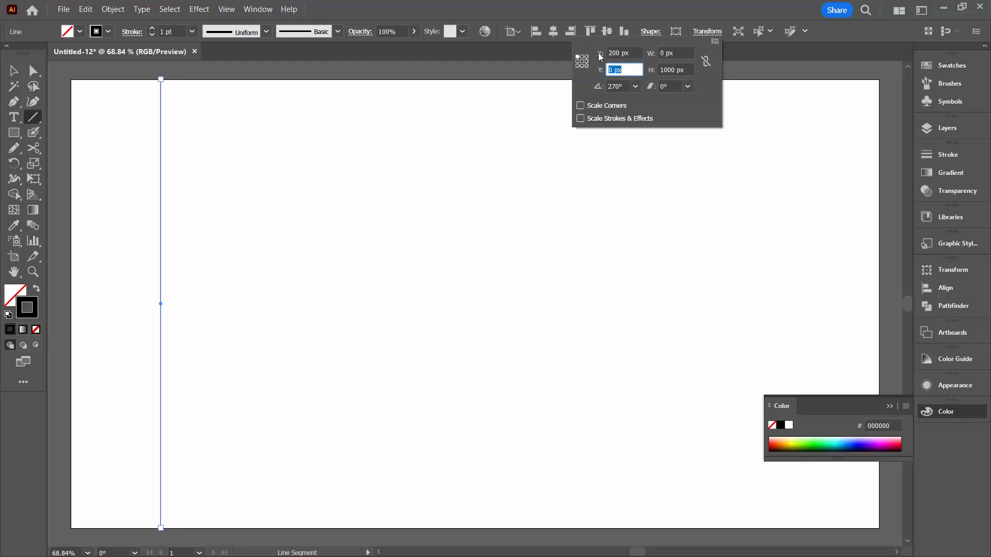
left_click(577, 56)
left_click(194, 9)
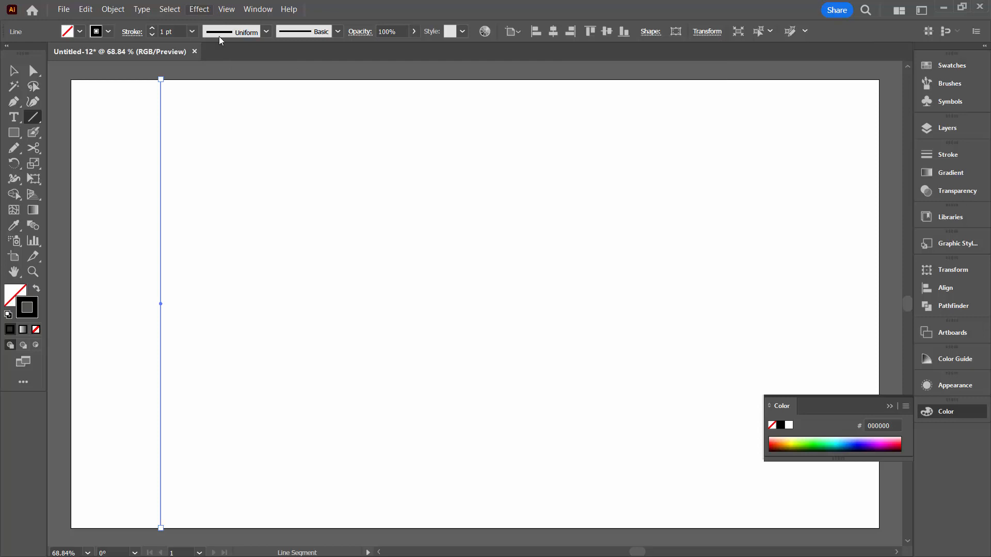
Apply a Transform effect to the line with a 200 px horizontal move and 7 copies
left_click(199, 10)
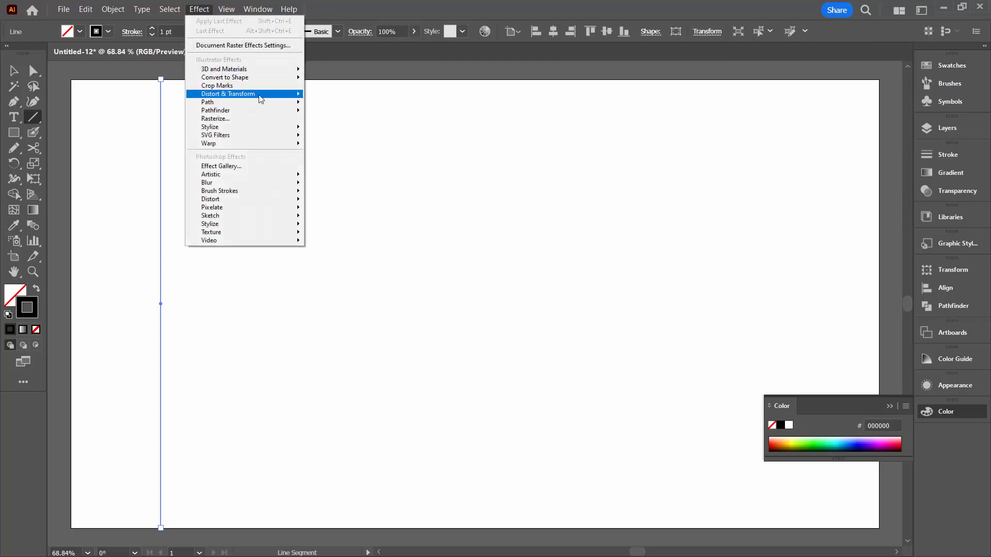
mouse_move(255, 94)
left_click(341, 133)
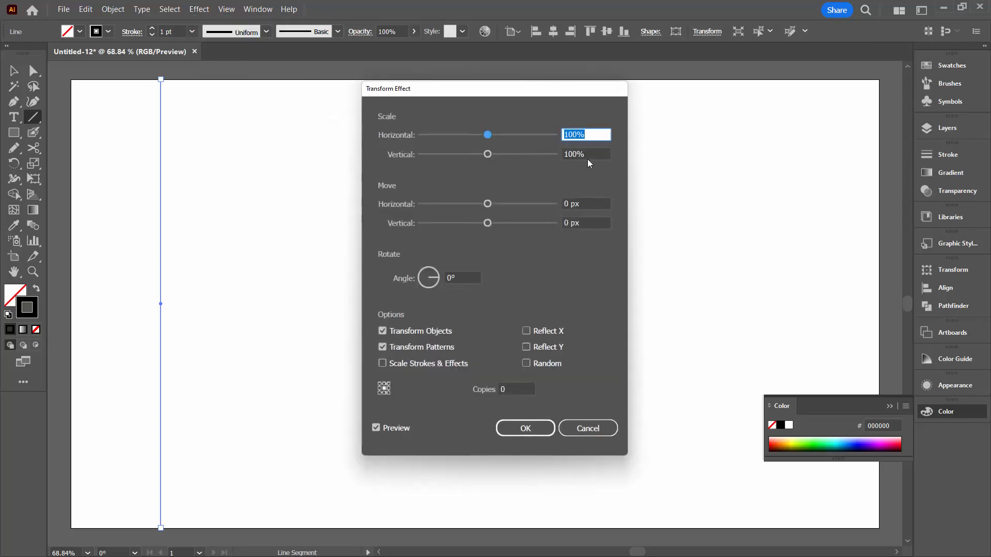
left_click(598, 204)
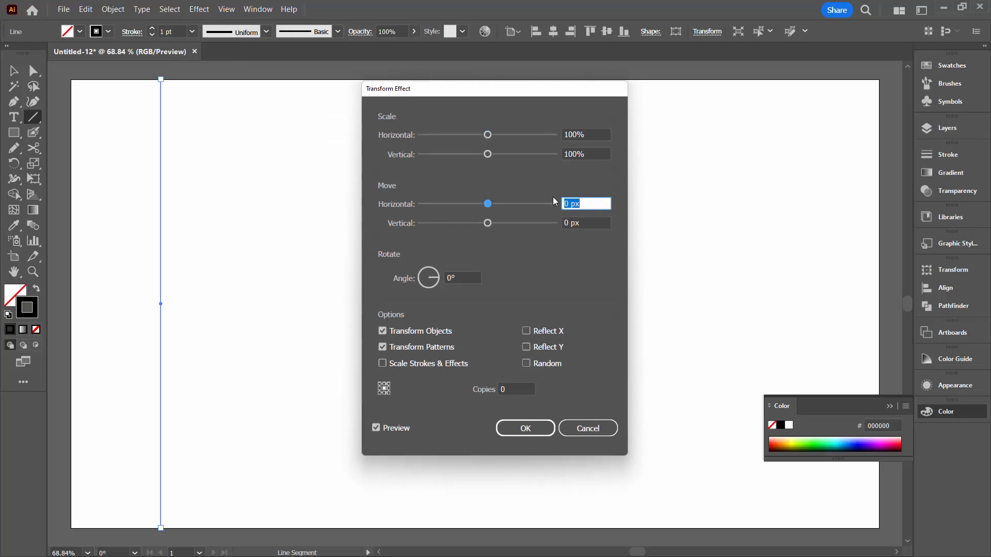
type("200")
key("Tab")
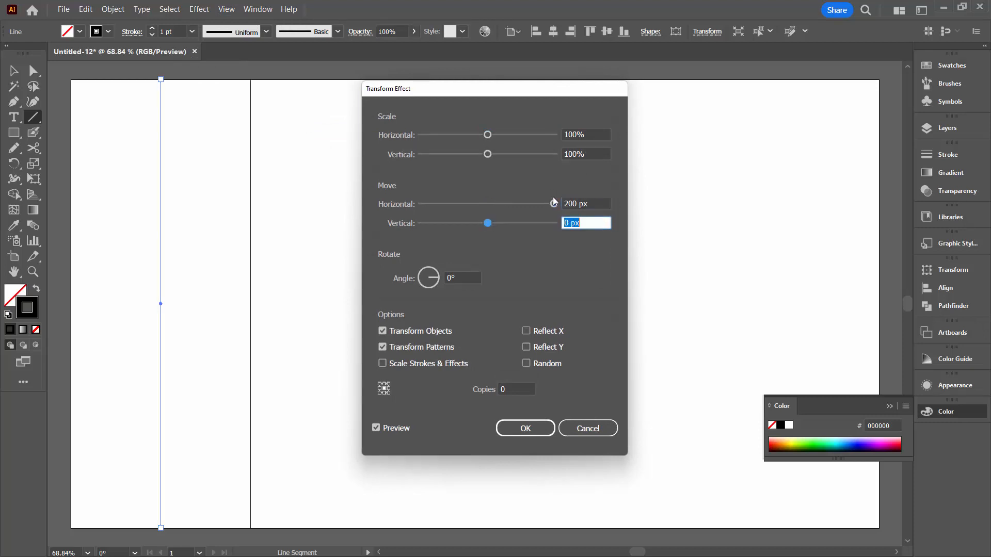
left_click(514, 388)
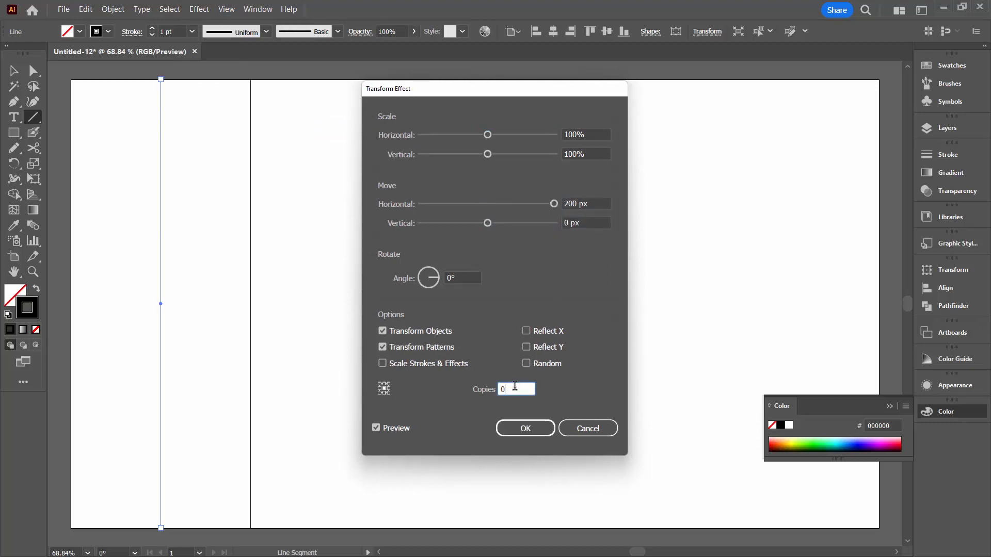
key("Up")
key("Up")
key("Up")
key("Up")
key("Up")
key("Up")
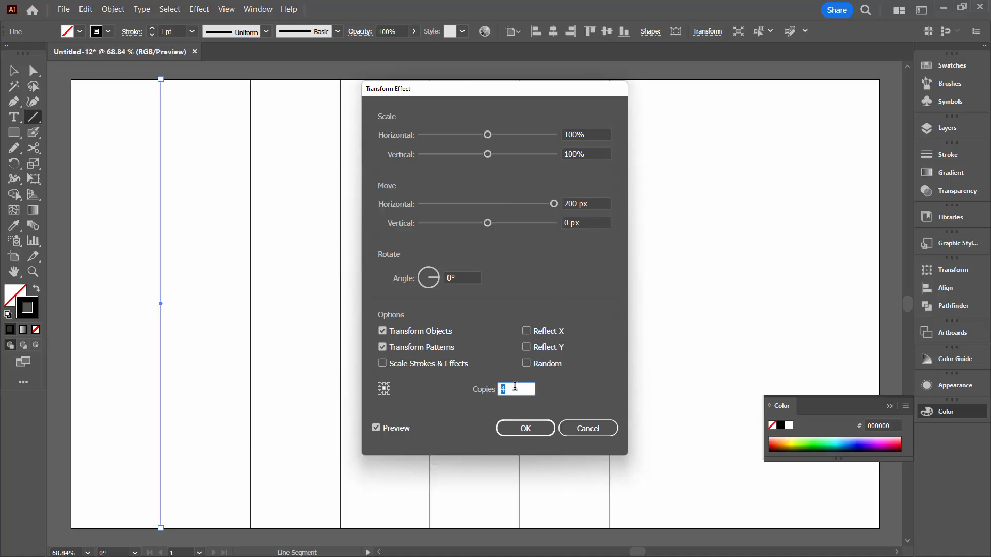
key("Up")
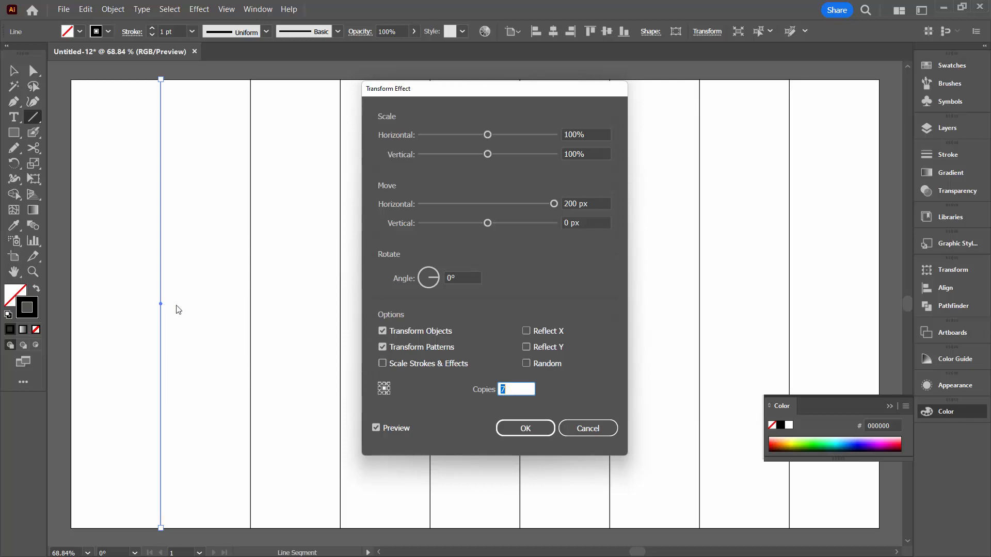
left_click(525, 429)
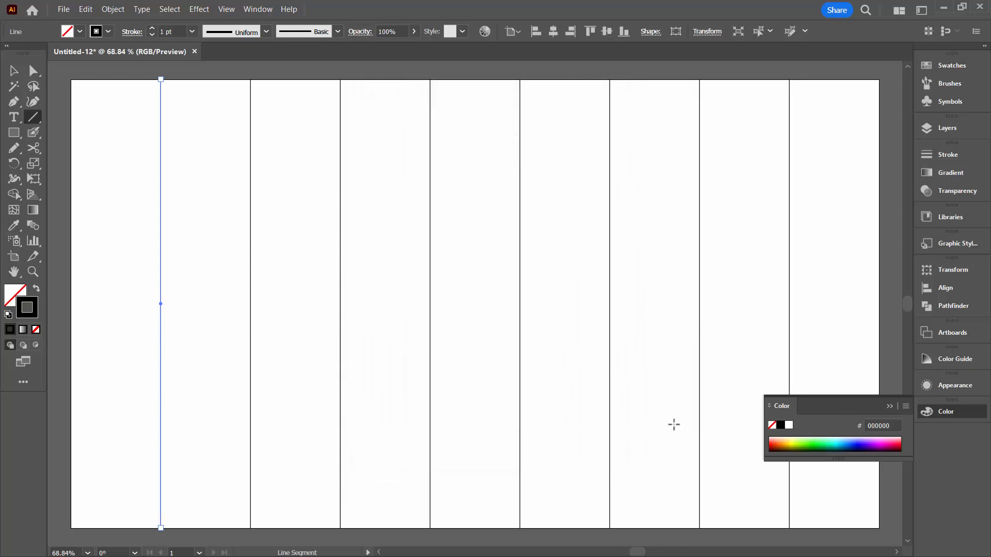
Examine the line's entry inside Layer 1 and the effect listed among its appearance attributes
key("F7")
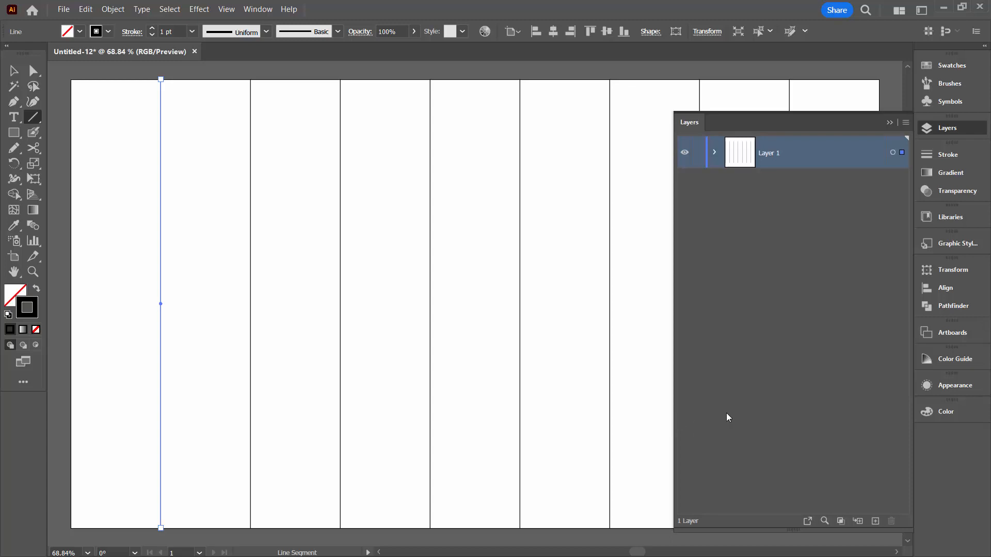
left_click(714, 153)
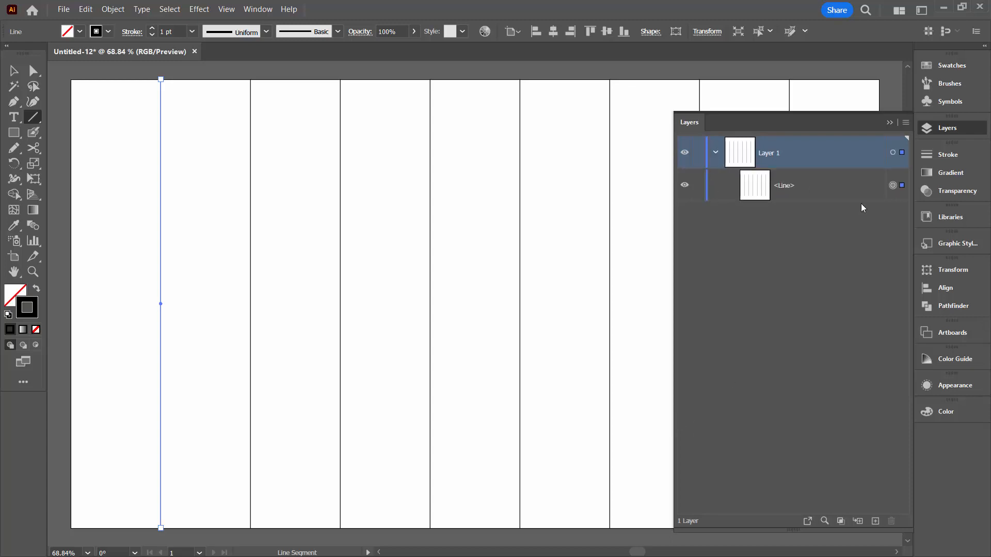
left_click(942, 386)
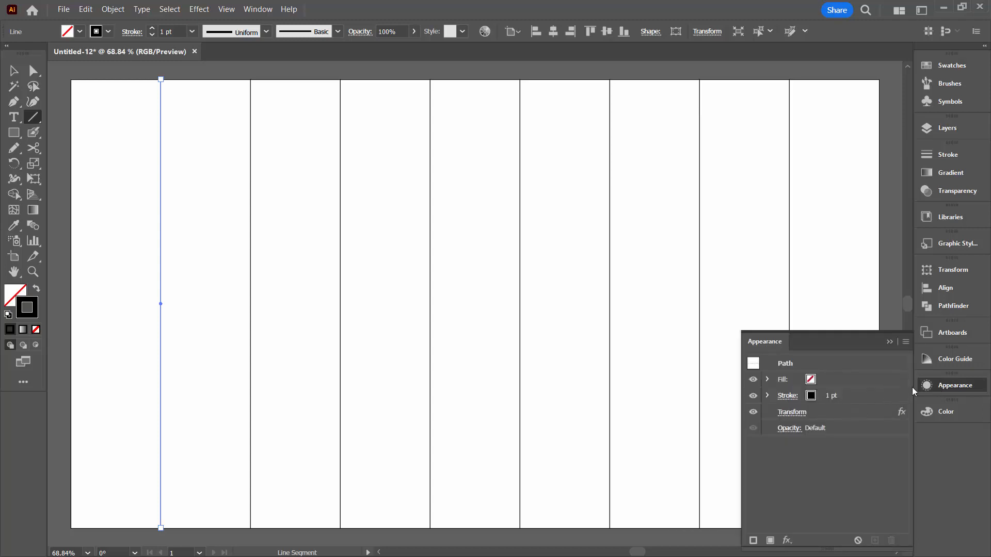
left_click(953, 386)
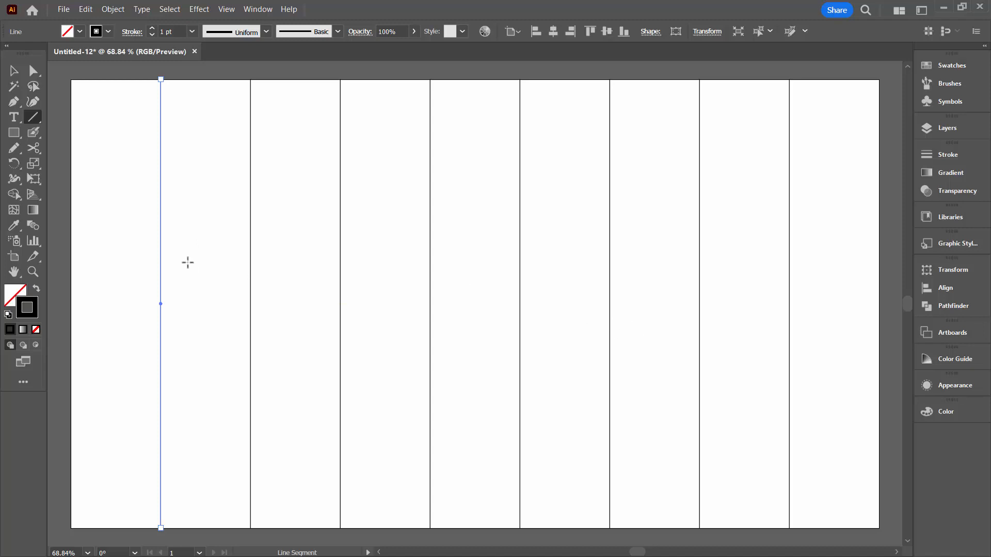
Expand the appearance of the transformed line and convert all the resulting vertical lines into guides
left_click(112, 9)
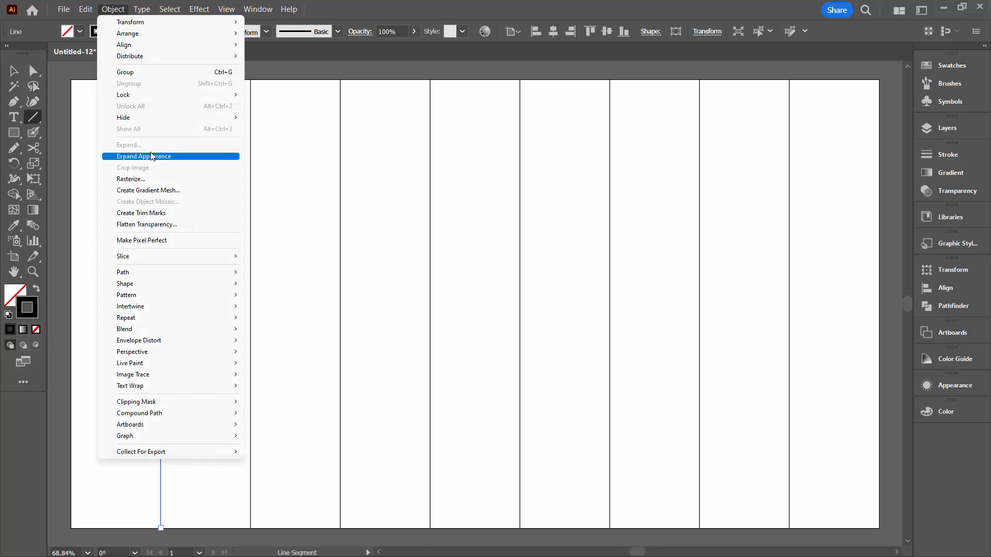
left_click(150, 156)
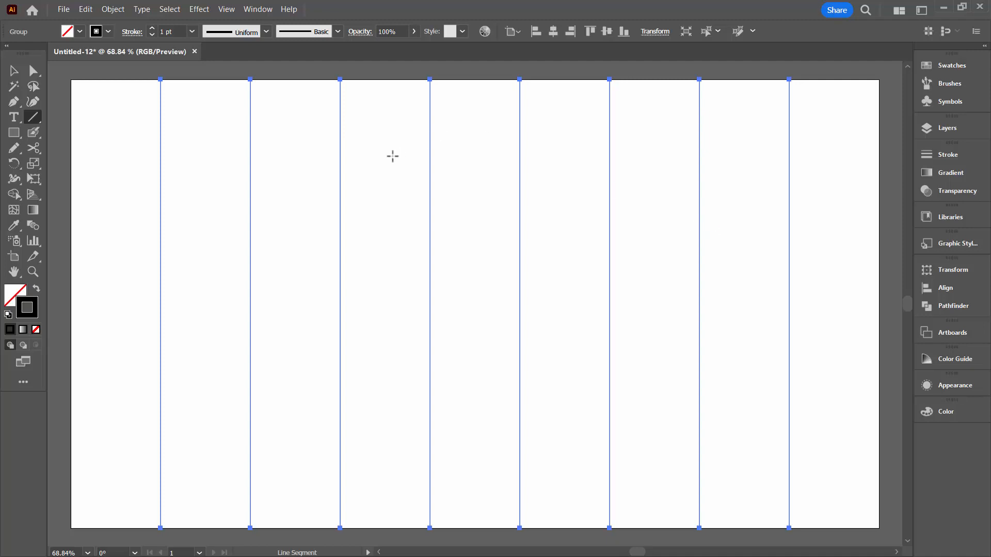
left_click(226, 10)
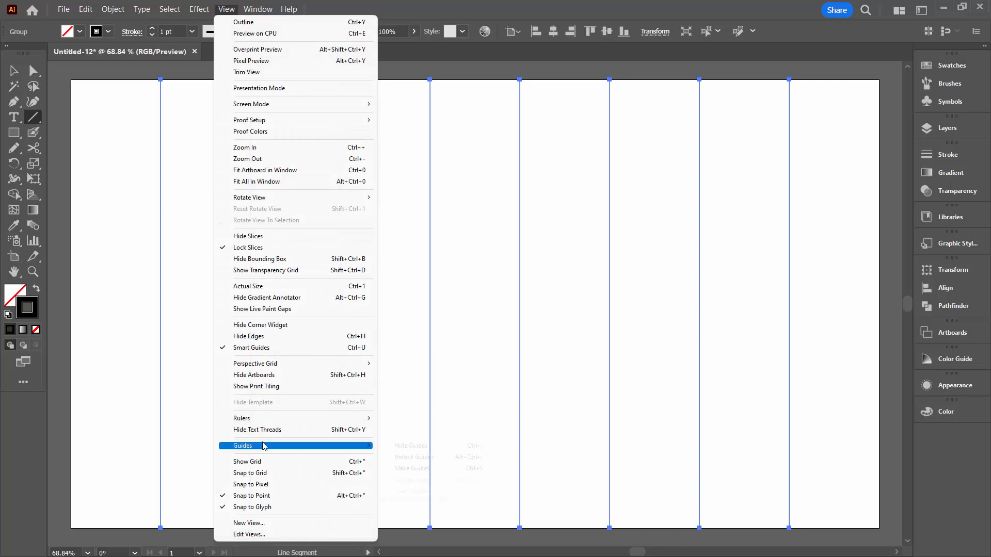
mouse_move(267, 445)
left_click(408, 469)
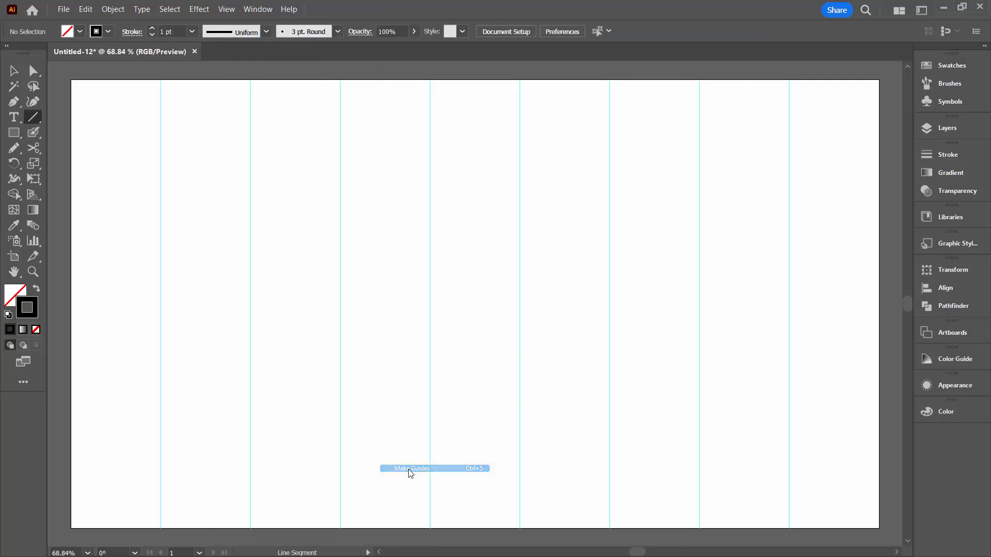
left_click_drag(160, 304, 341, 304)
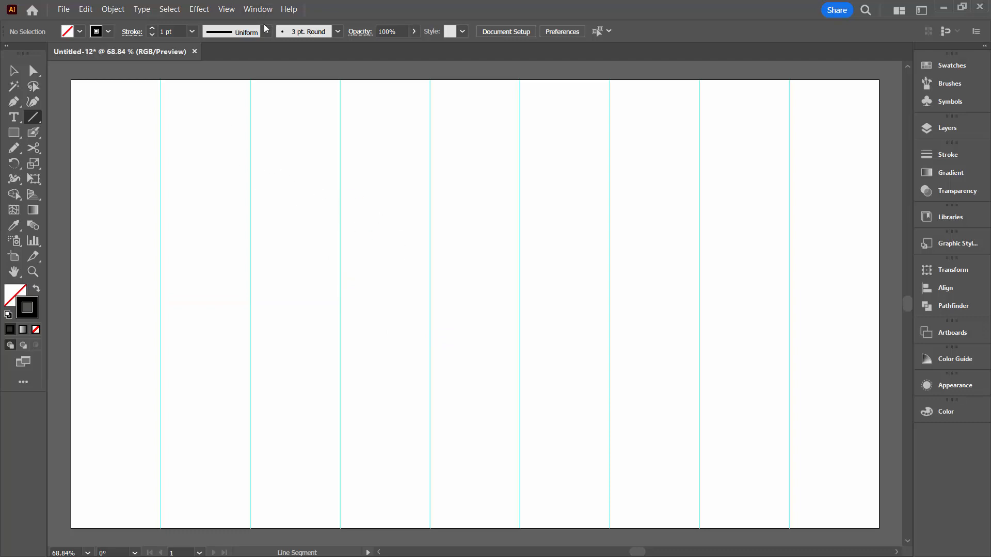
Show the rulers and place three horizontal guides across the artboard at about 300, 400 and 500 px
left_click(228, 10)
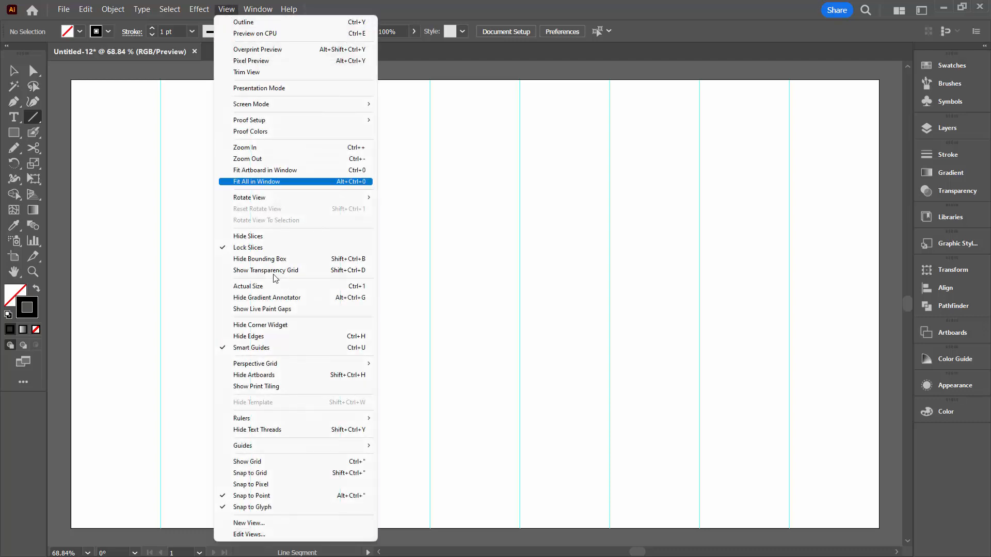
mouse_move(292, 419)
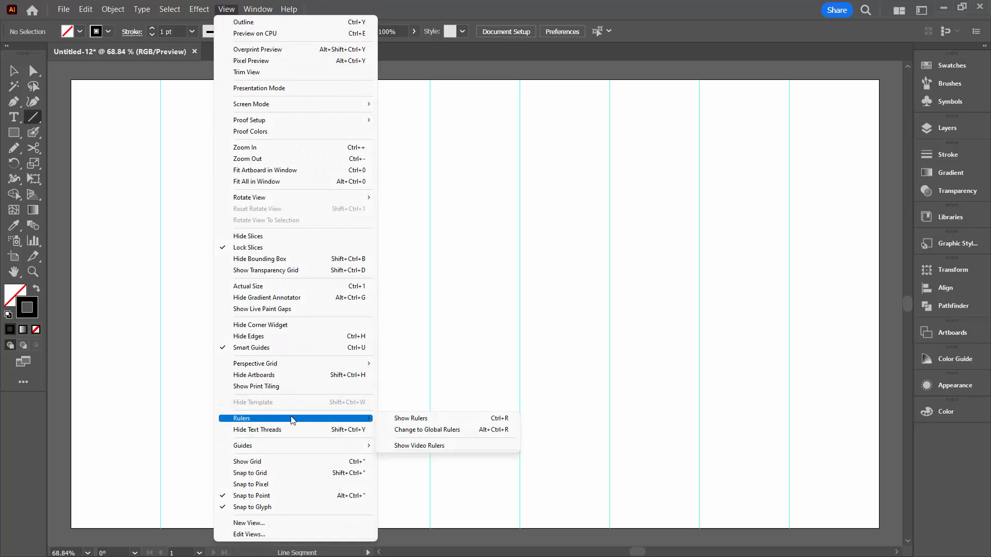
left_click(413, 418)
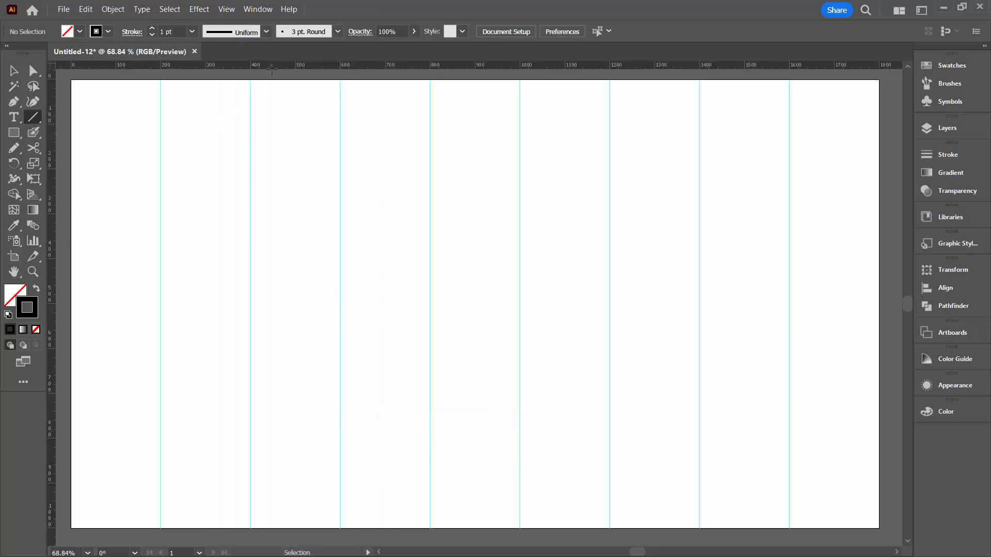
left_click_drag(265, 63, 237, 214)
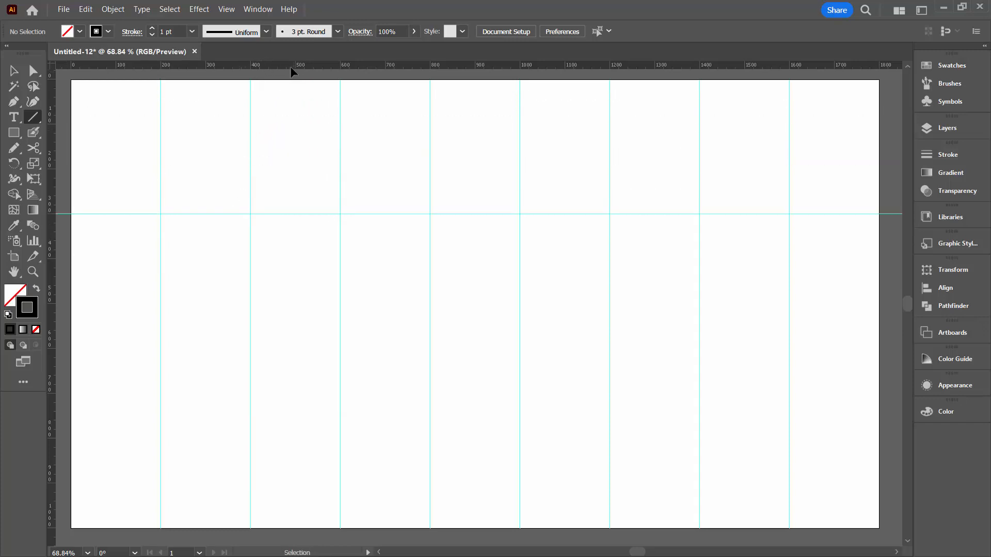
left_click_drag(284, 66, 263, 259)
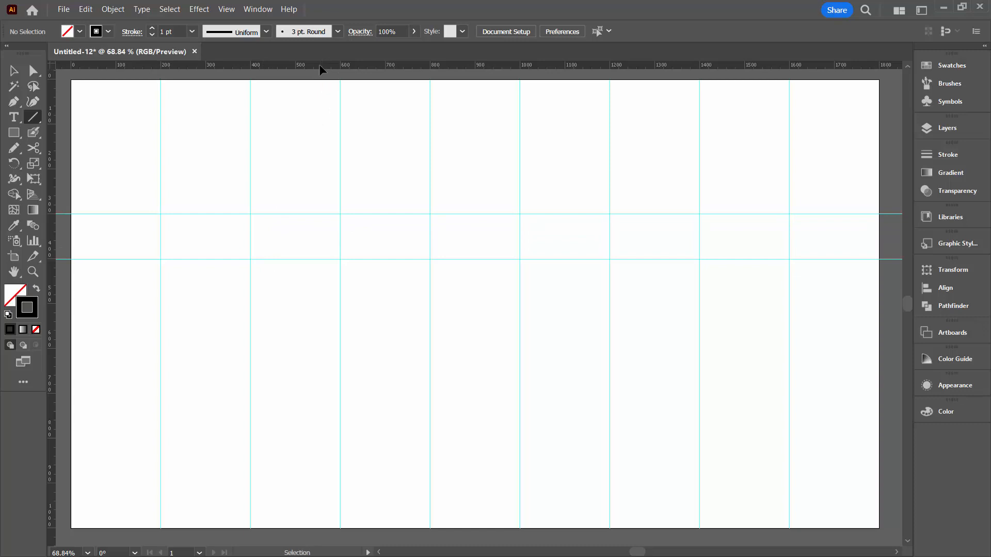
left_click_drag(321, 67, 289, 303)
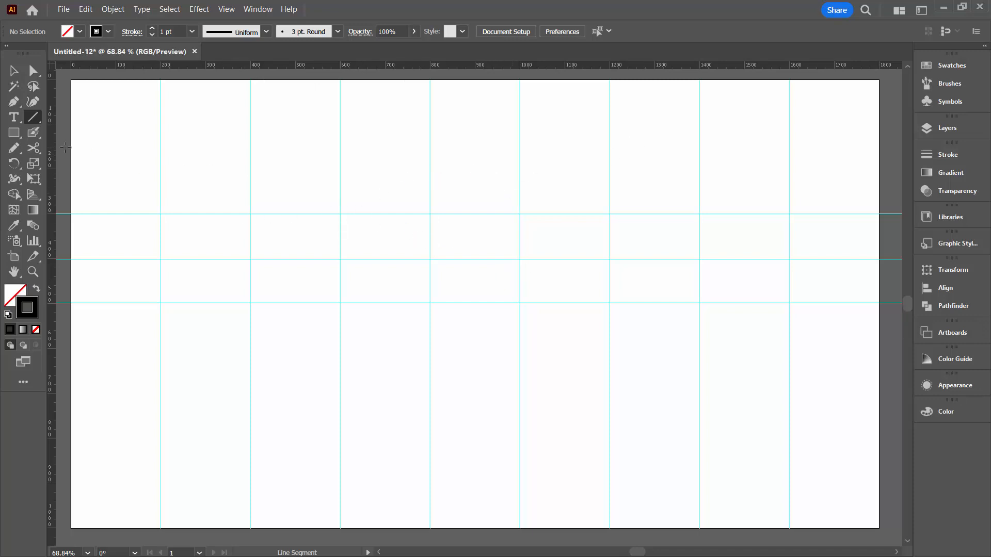
Try a two-anchor curve with the Pen tool in the artboard's upper-left area and undo it
left_click(15, 103)
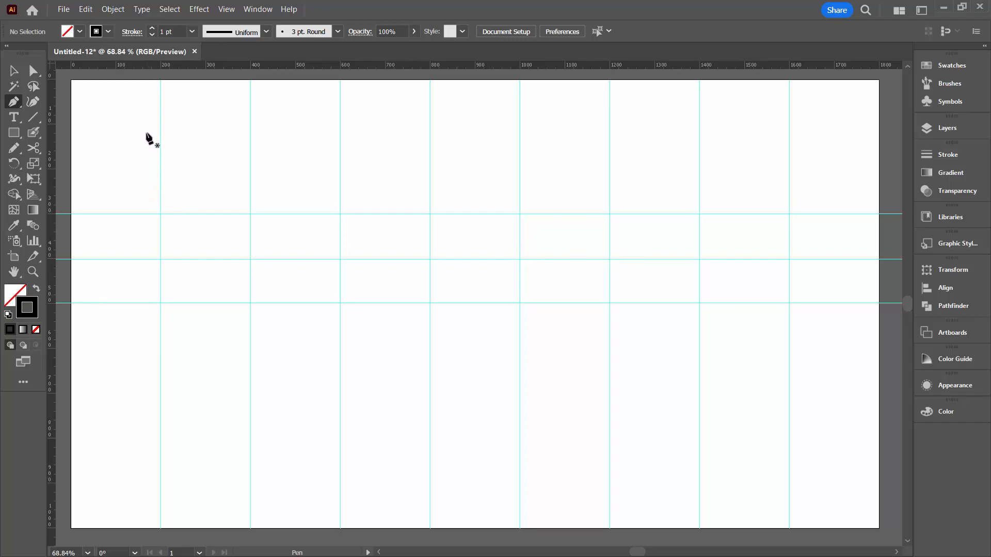
left_click_drag(147, 131, 153, 172)
left_click_drag(264, 213, 274, 249)
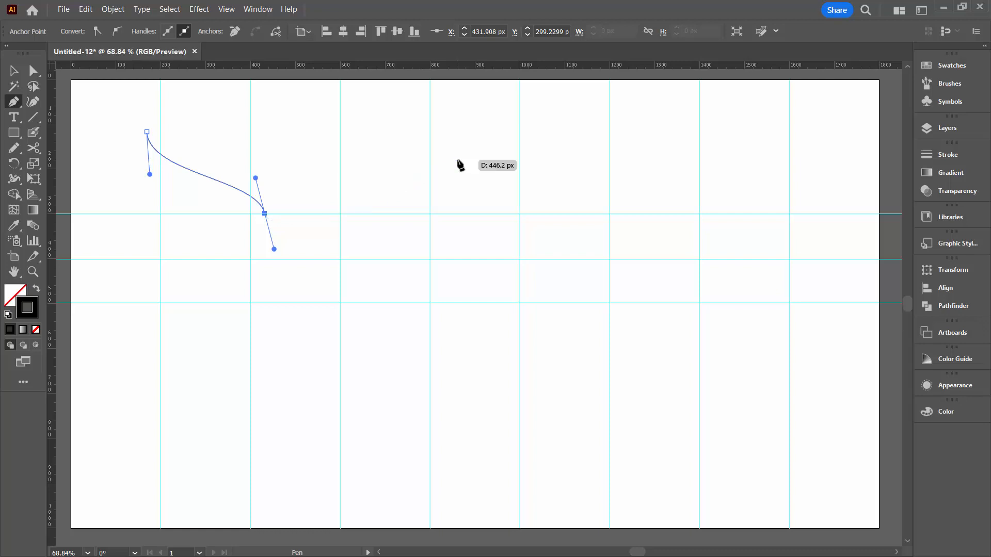
key("ctrl+z")
key("ctrl+z")
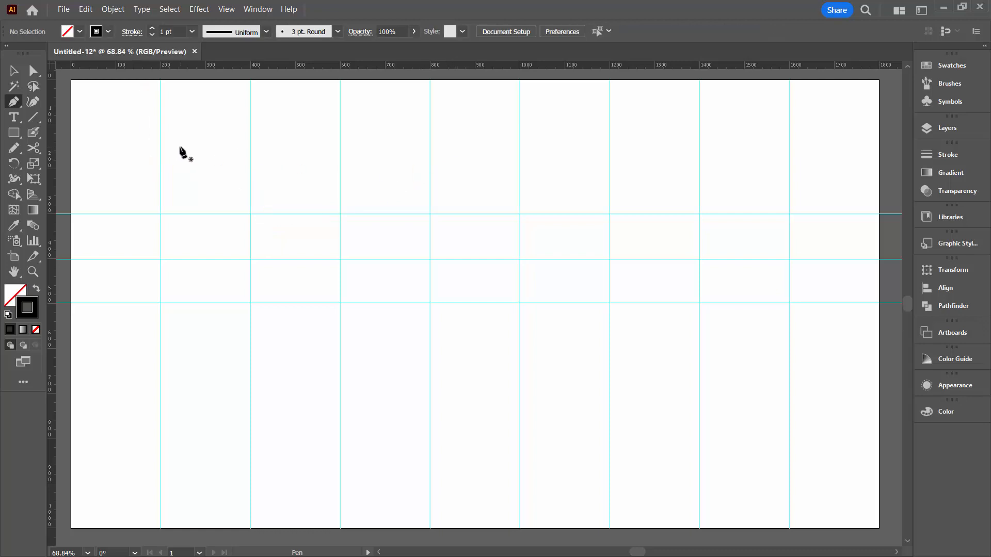
Check the Pen Tool rubber band option in the Selection & Anchor Display preferences
left_click(81, 10)
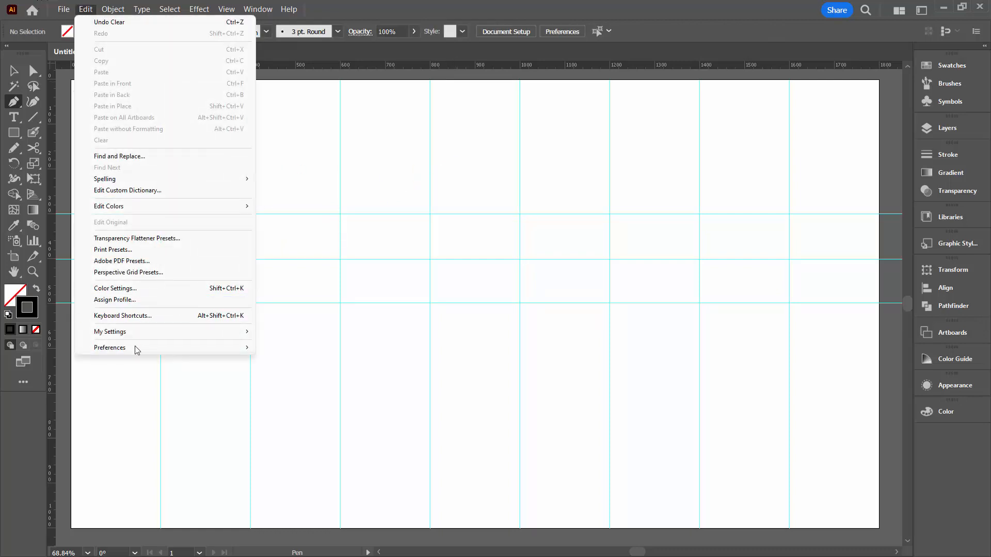
mouse_move(138, 347)
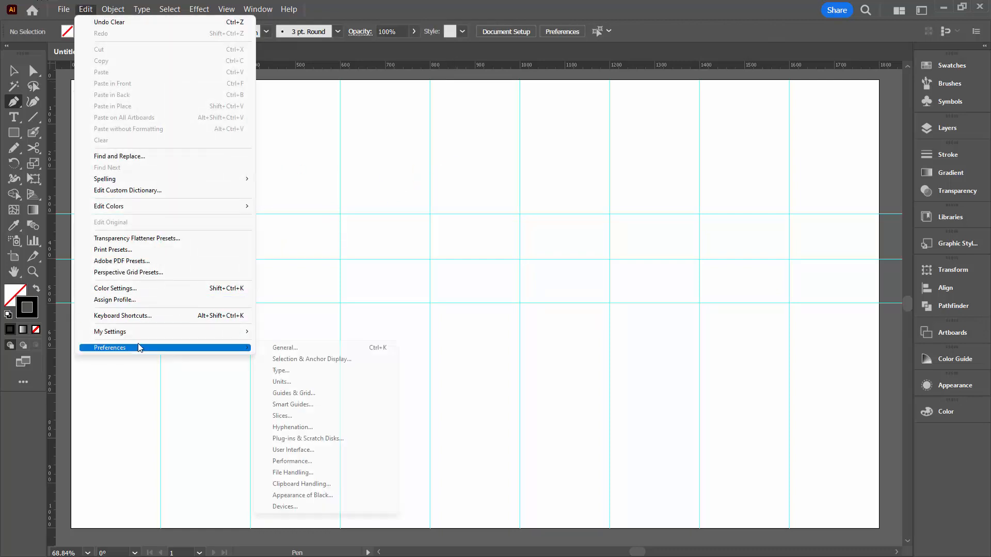
left_click(289, 360)
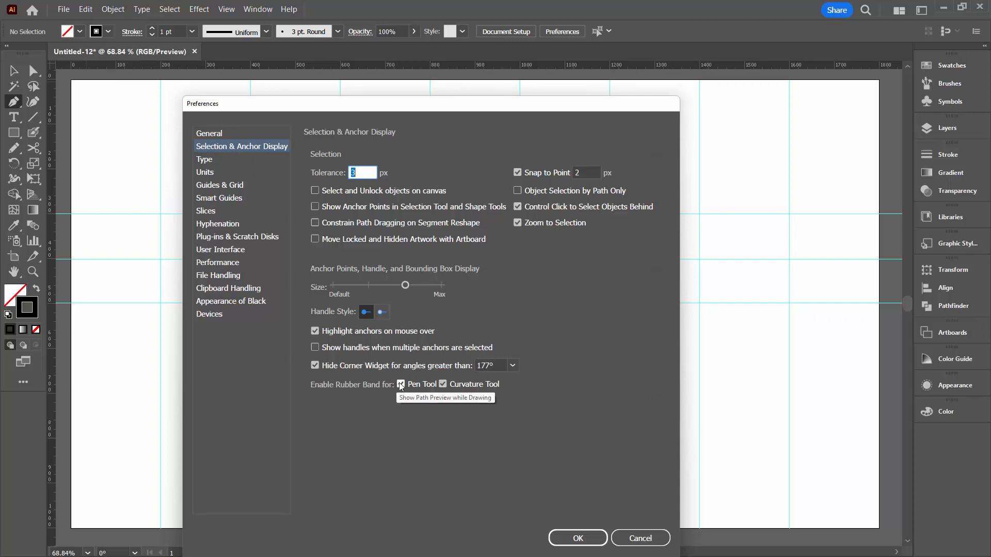
left_click(577, 537)
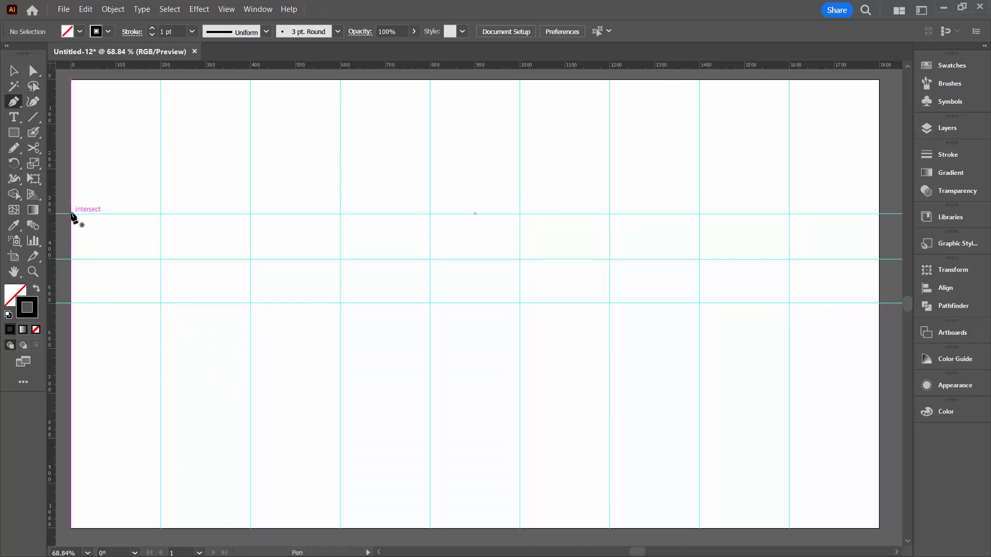
Draw the wave's first Pen curve from 0, 300 px to 200, 500 px and fold the outgoing handle up to the 300 px guide
left_click_drag(71, 213, 73, 304)
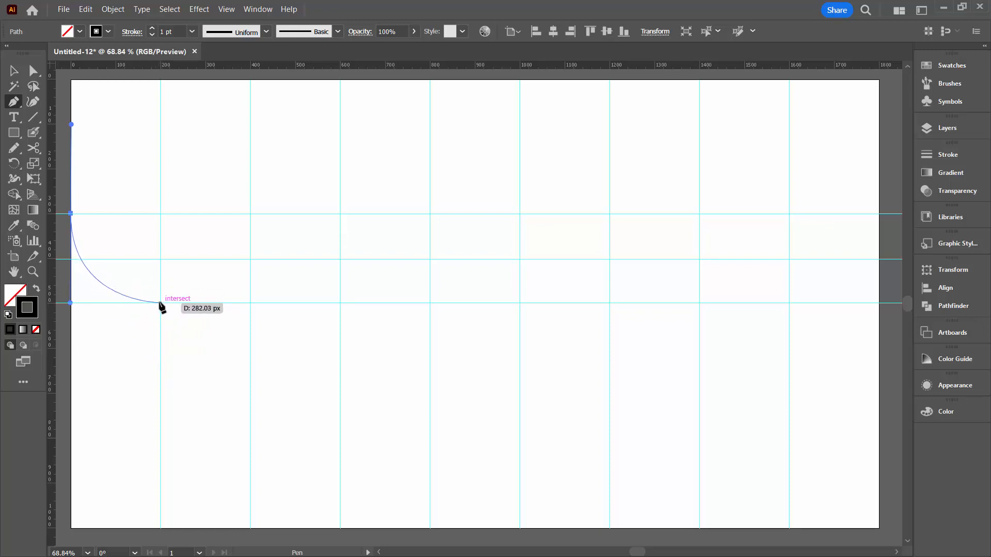
left_click_drag(160, 302, 161, 394)
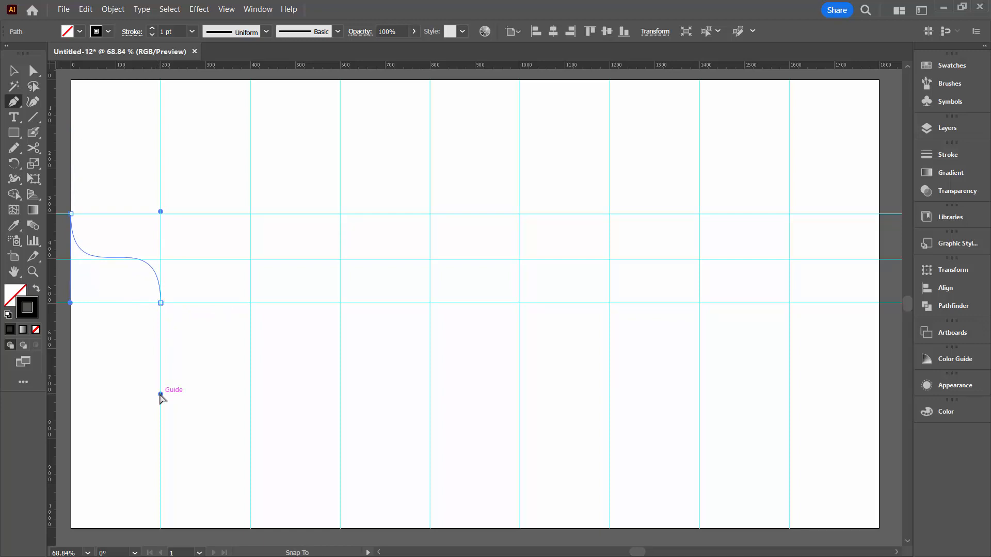
mouse_move(161, 395)
left_mouse_down()
mouse_move(175, 394)
mouse_move(160, 400)
mouse_move(160, 392)
left_mouse_up()
left_click_drag(160, 392, 161, 392)
left_click_drag(170, 393, 172, 215)
left_click(160, 213)
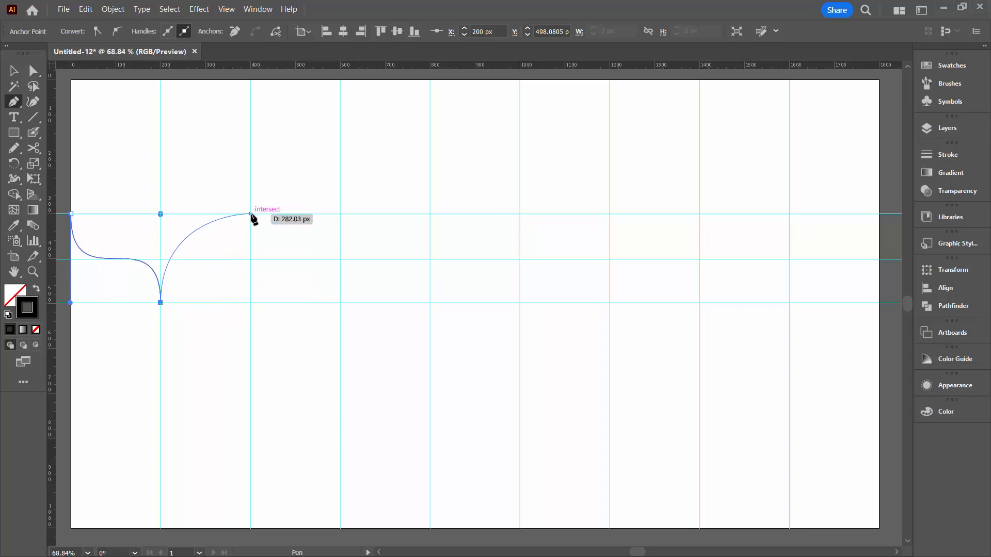
Extend the wave with cusp anchors at 400, 600 and 800 px, alternating between the 300 and 500 px horizontal guides
left_click_drag(251, 214, 250, 306)
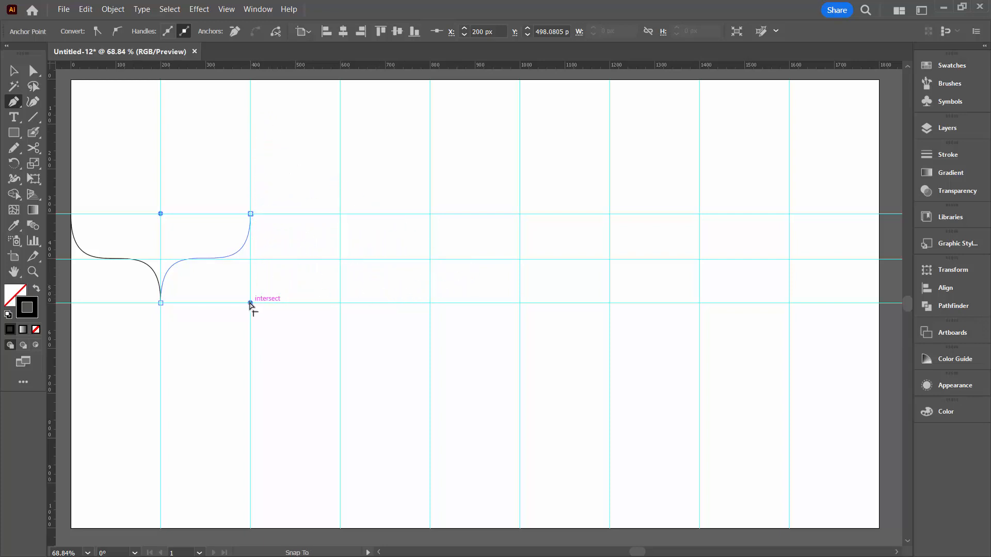
left_click_drag(250, 304, 250, 305)
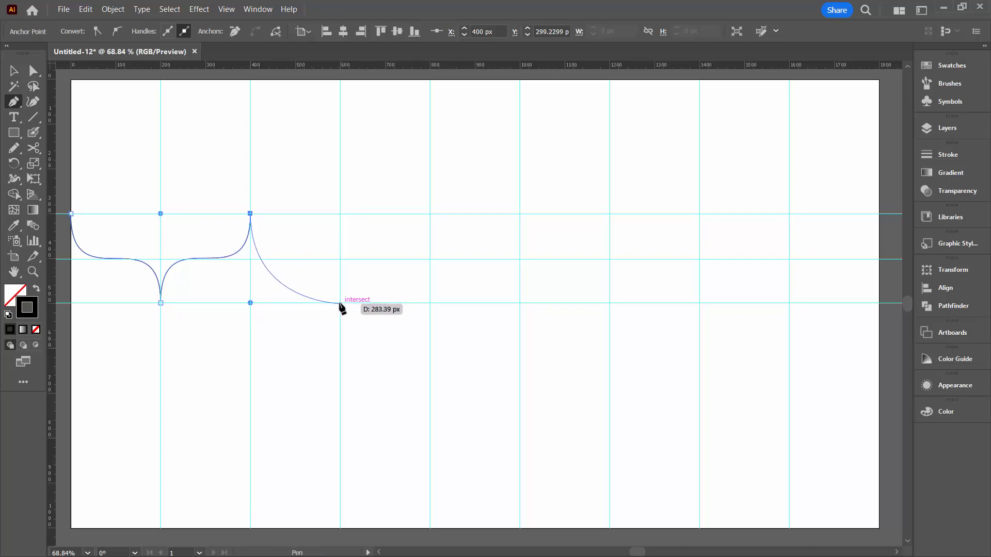
left_click_drag(340, 305, 340, 395)
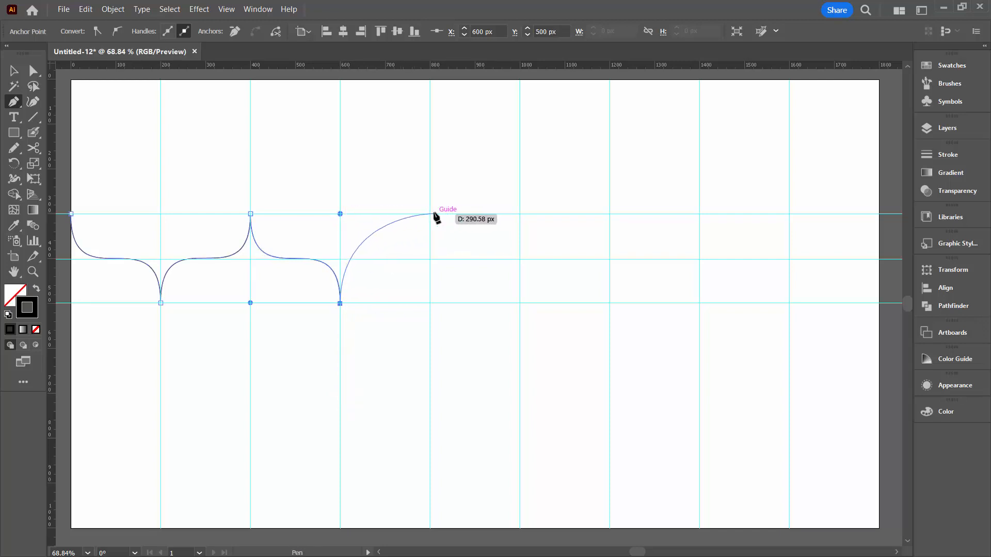
left_click_drag(430, 214, 431, 303)
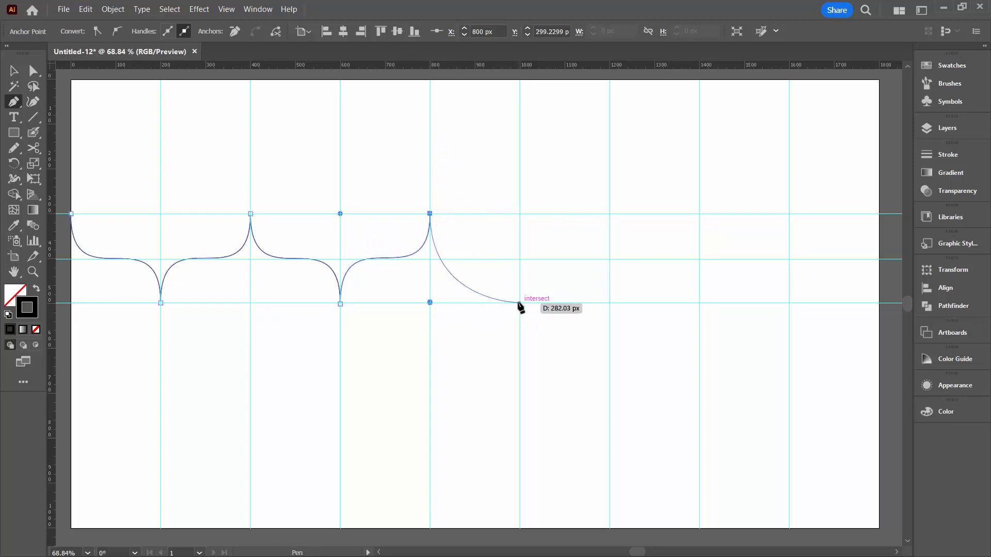
Try adding the next wave anchor where the 1000 px and 500 px guides cross, and undo it
left_click_drag(520, 302, 514, 381)
key("ctrl+z")
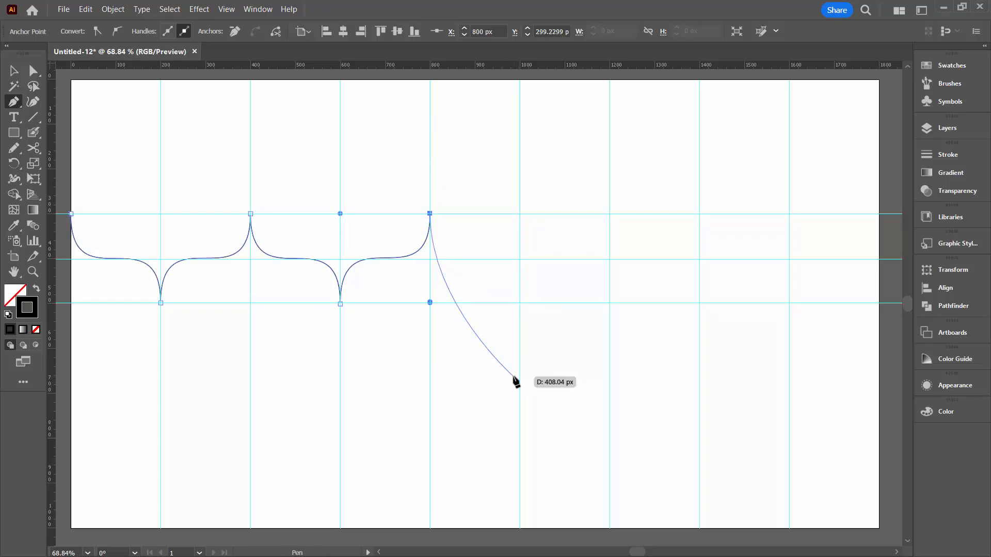
left_click(520, 304)
left_click_drag(522, 346, 524, 346)
key("ctrl+z")
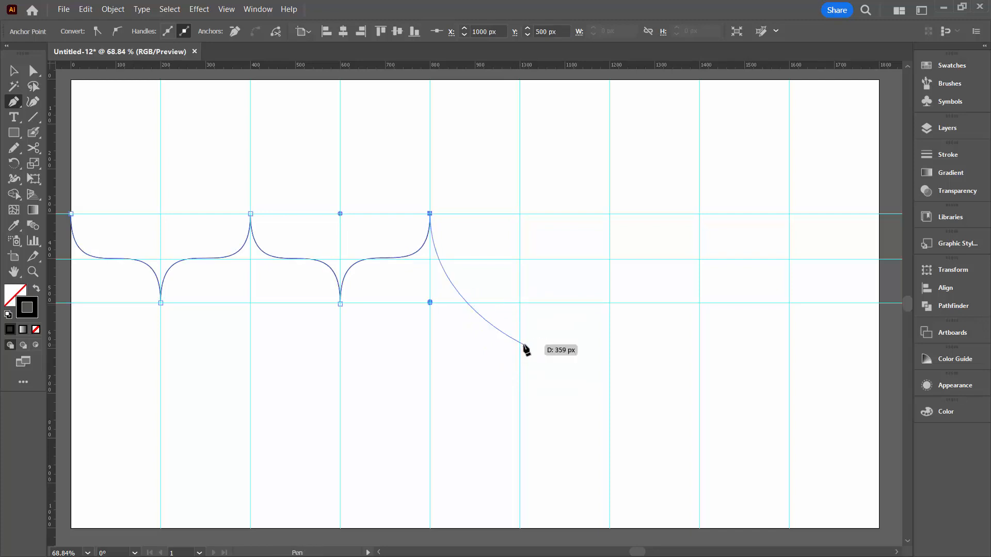
Continue the wave with alternating cusp anchors every 200 px from 1000 px to the artboard's right edge at 1800 px, and end the path
left_click_drag(520, 303, 519, 214)
left_click_drag(607, 213, 610, 126)
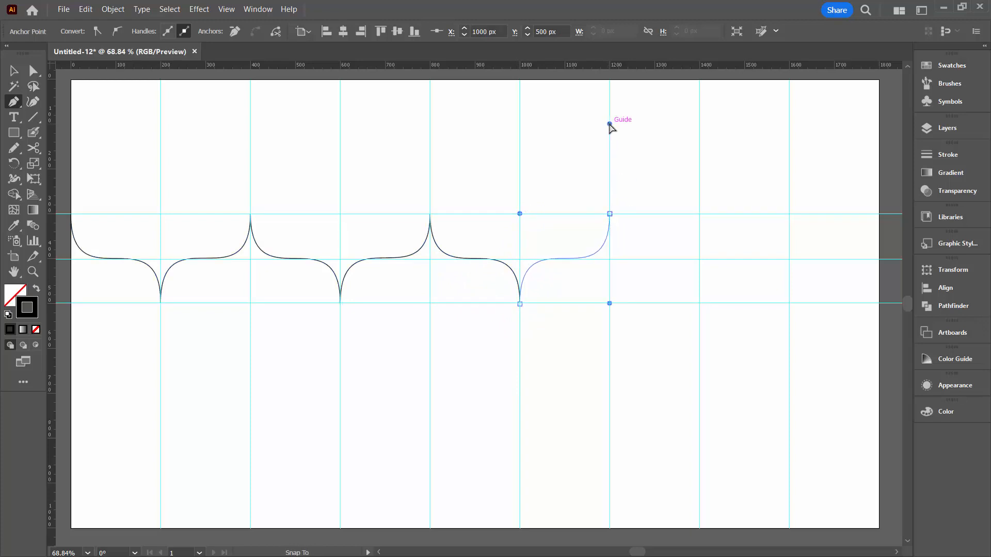
left_click_drag(699, 304, 699, 214)
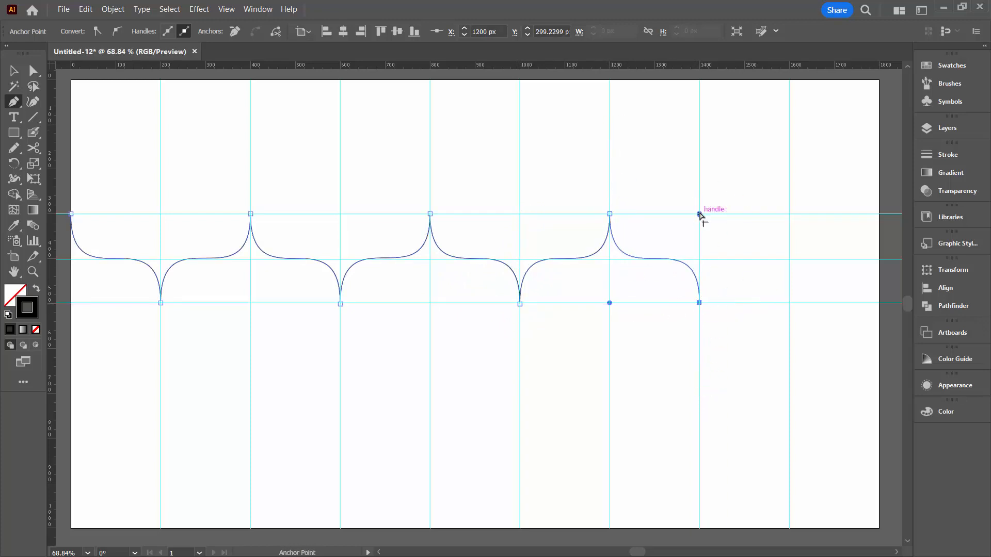
left_click_drag(789, 214, 789, 305)
left_click_drag(879, 304, 877, 393)
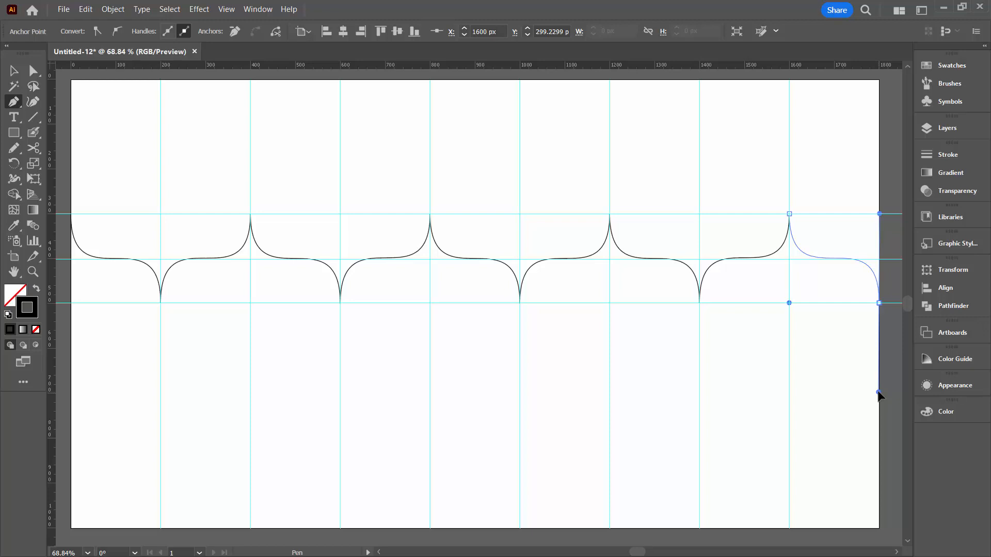
left_click_drag(877, 392, 878, 393)
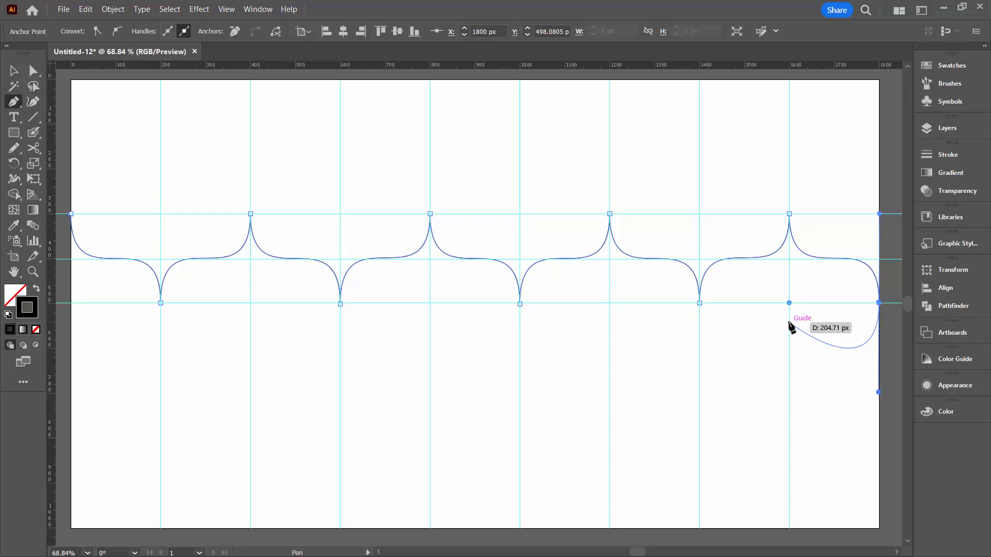
key("Escape")
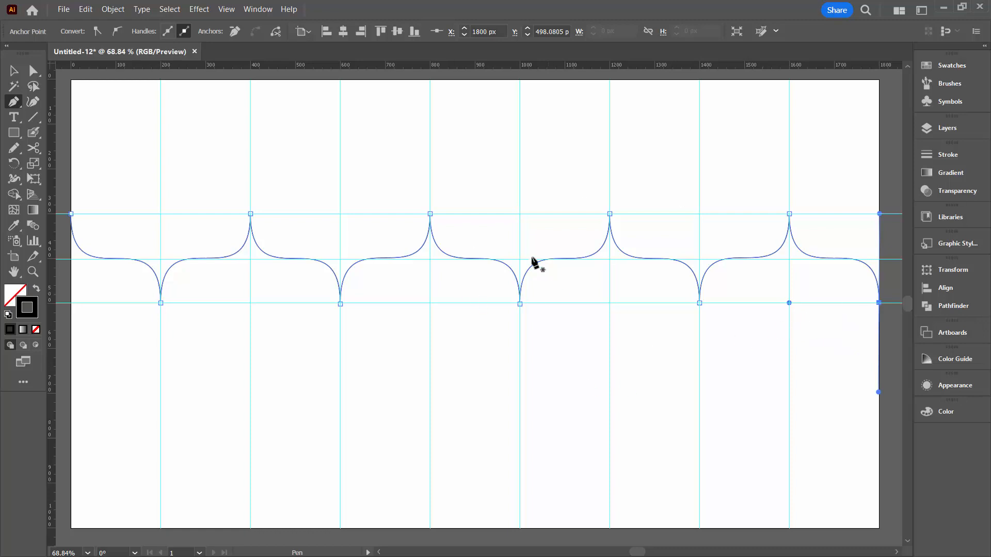
Deselect the wave and add a vertical guide at 100 px for a Scissors cut
key("a")
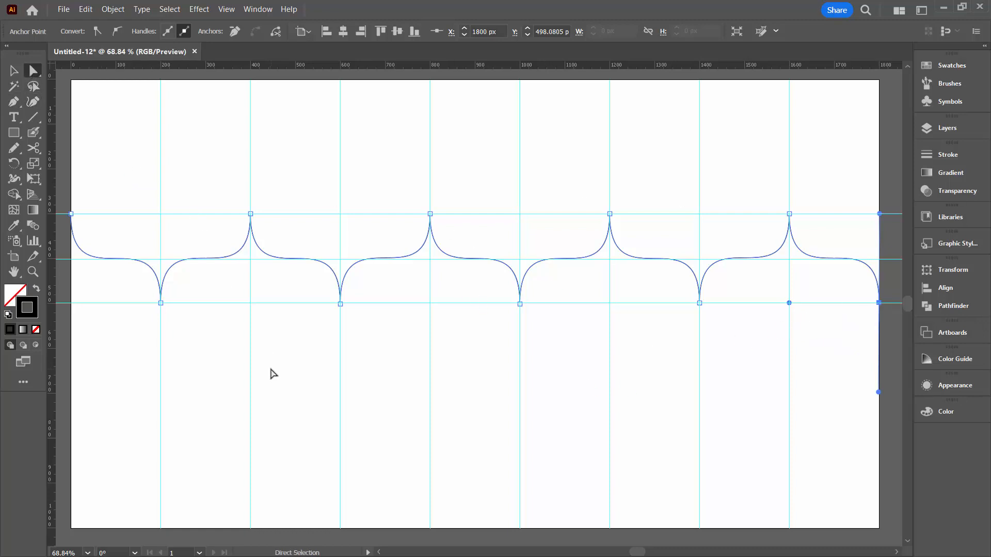
left_click(268, 371)
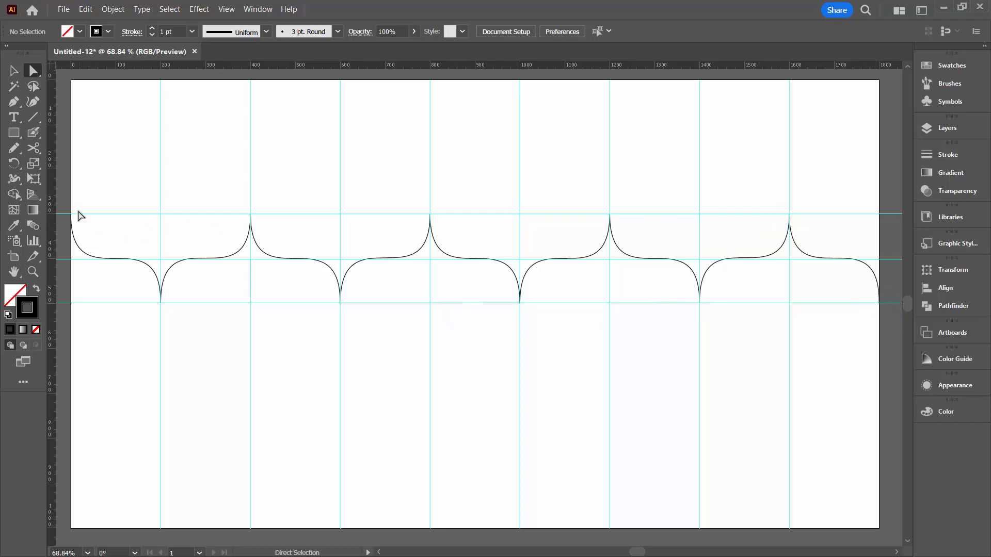
left_click(32, 149)
right_click(33, 149)
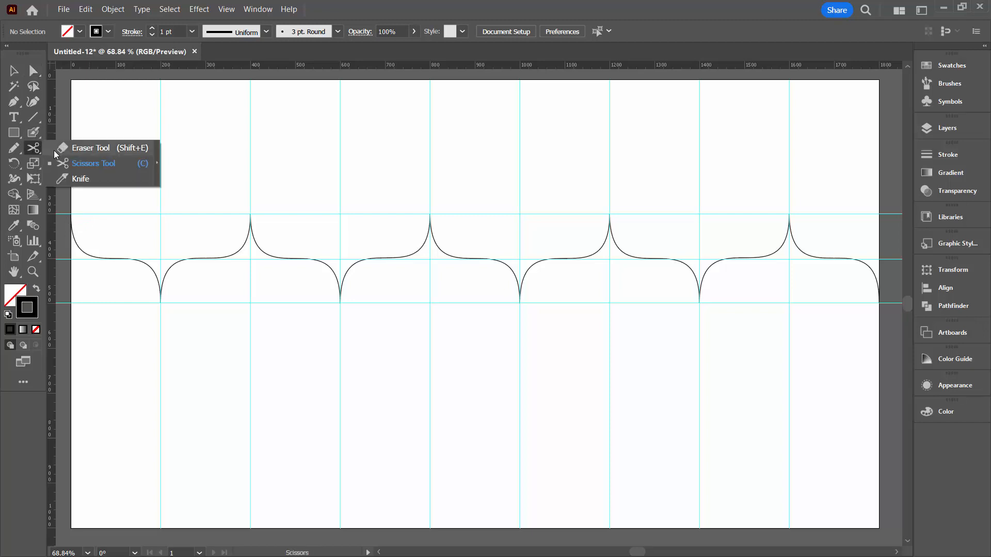
left_click(66, 162)
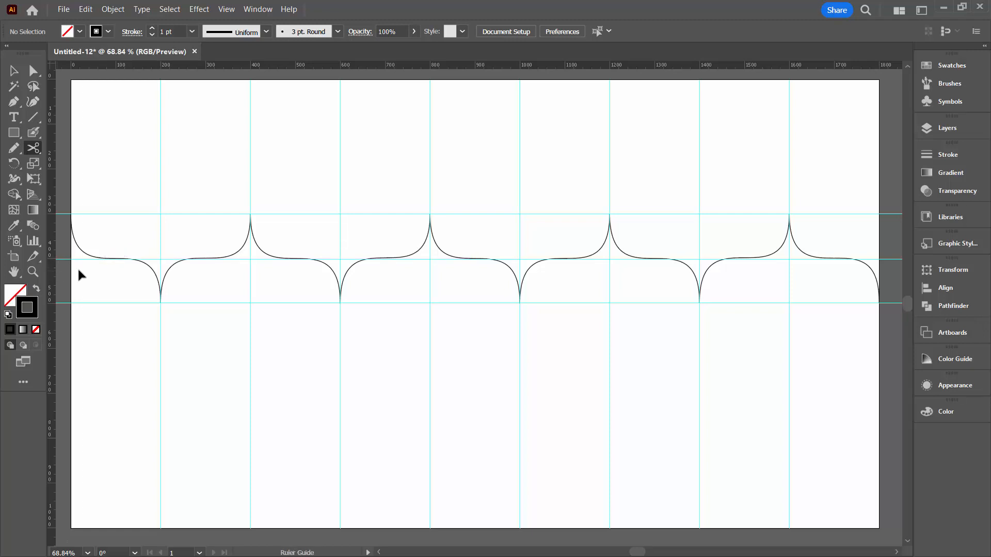
left_click_drag(79, 269, 116, 259)
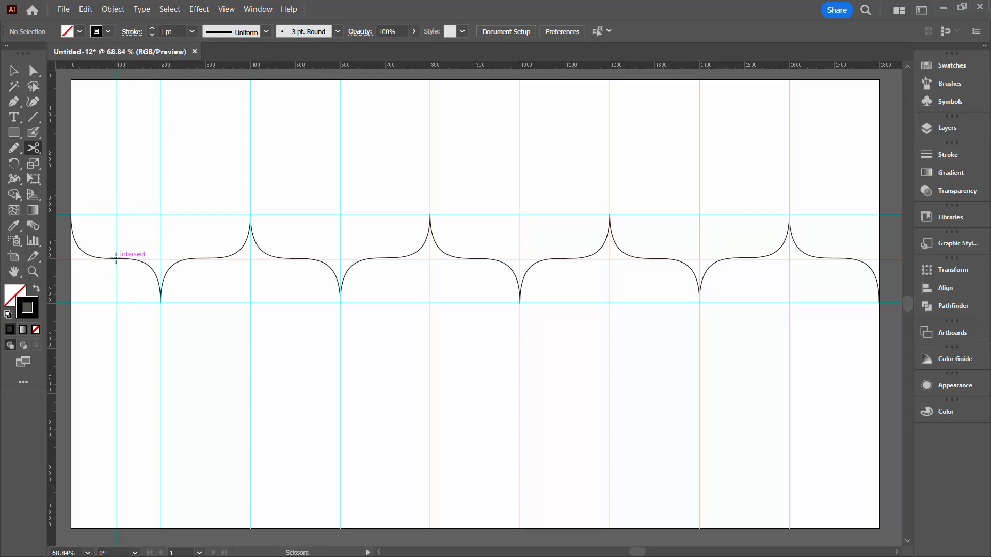
Try cutting the wave with the Scissors tool at the 100 px guide and undo the stray cut beside it
left_click(116, 258)
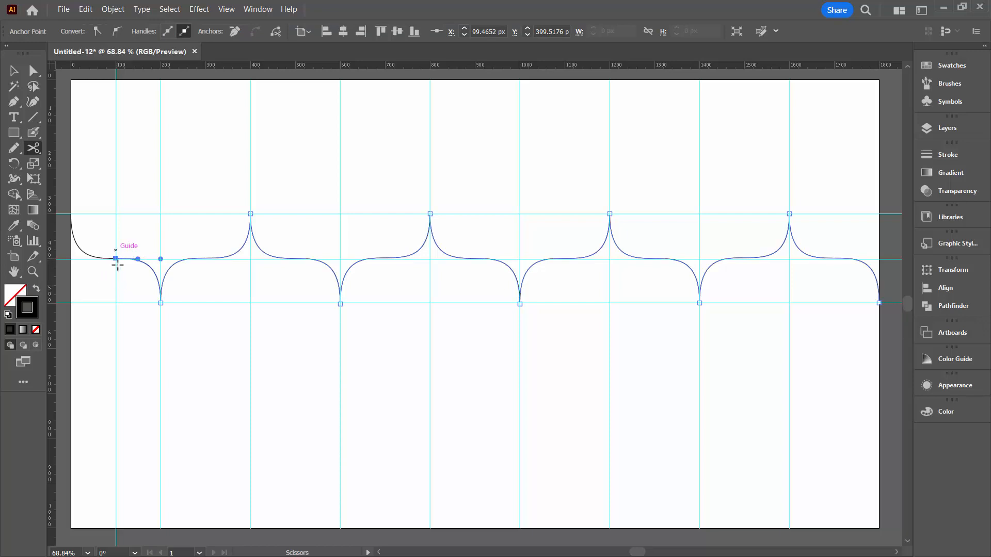
left_click(128, 259)
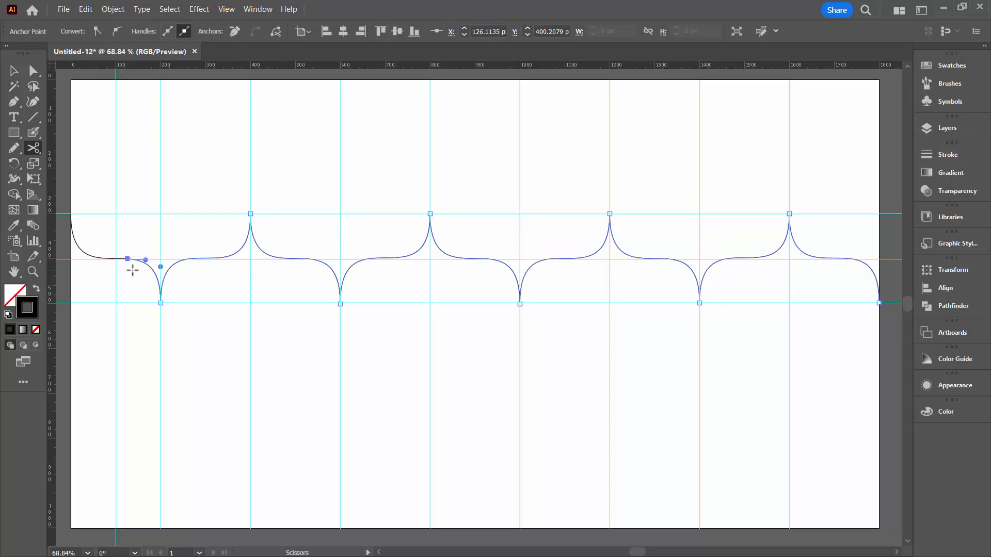
key("ctrl+z")
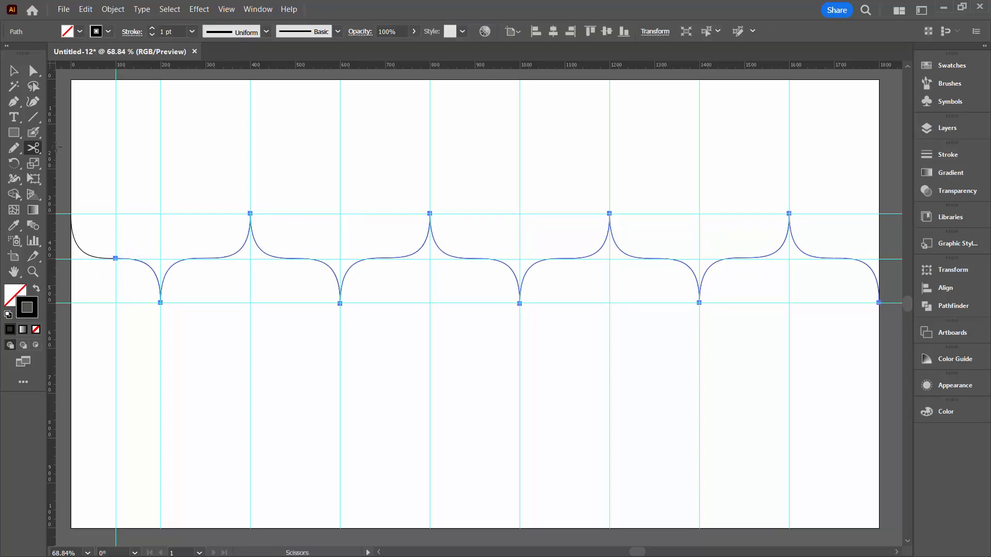
left_click(34, 71)
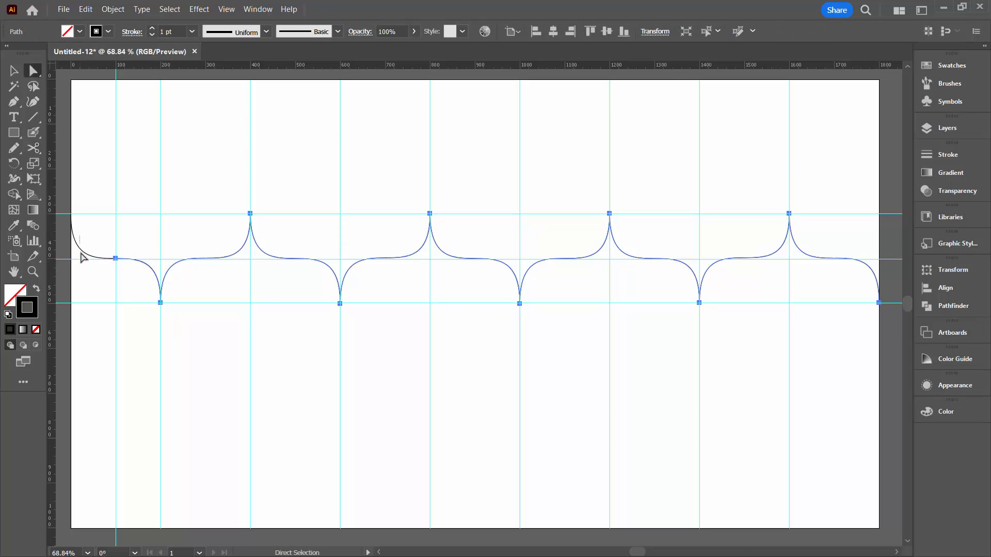
left_click_drag(81, 253, 81, 290)
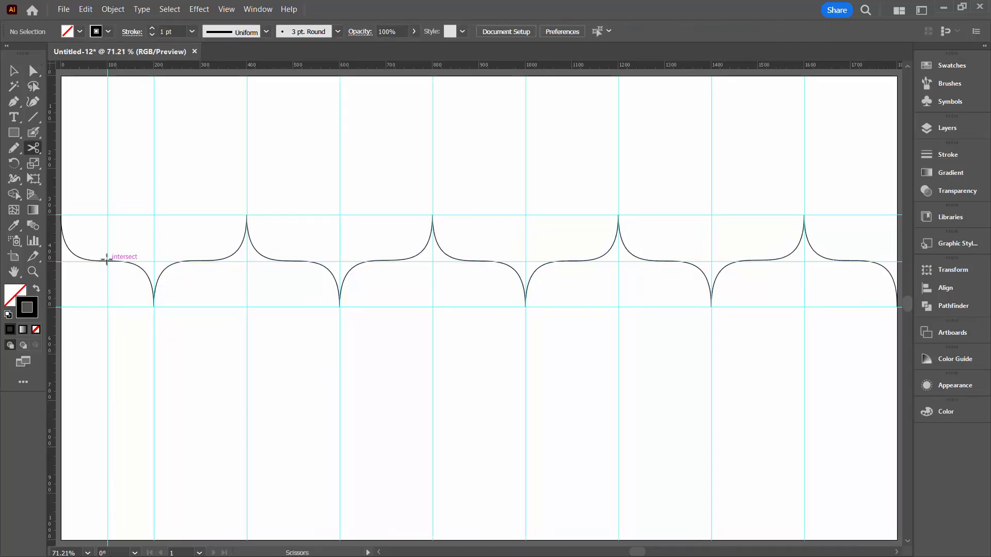
Cut the wave at the 100 px guide with the Scissors tool and delete the piece to its left
left_click(107, 261)
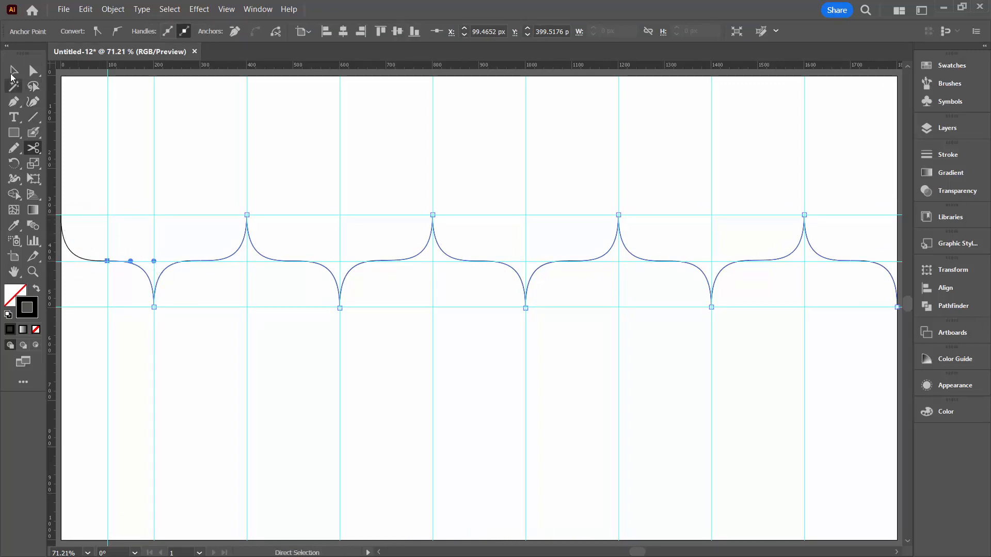
left_click(11, 76)
left_click(82, 261)
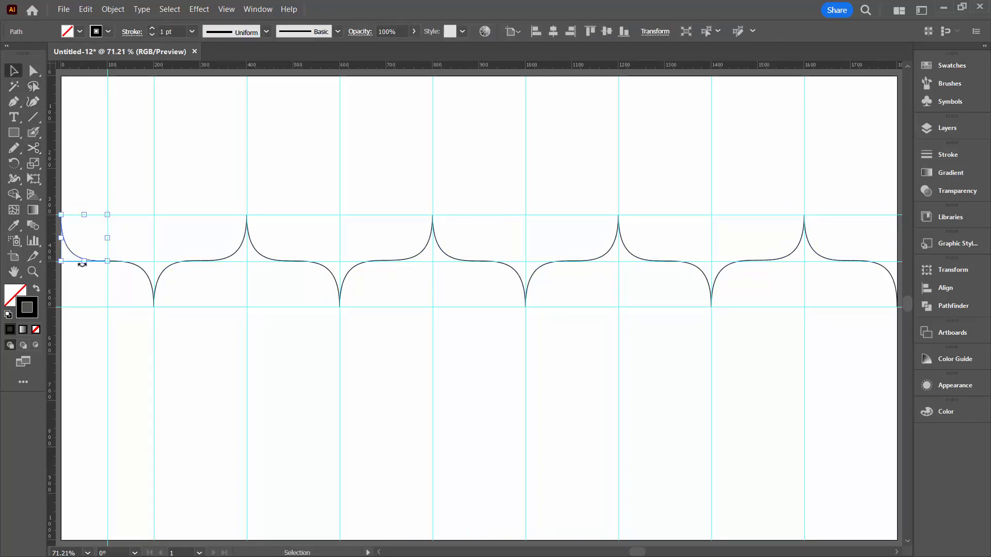
key("Delete")
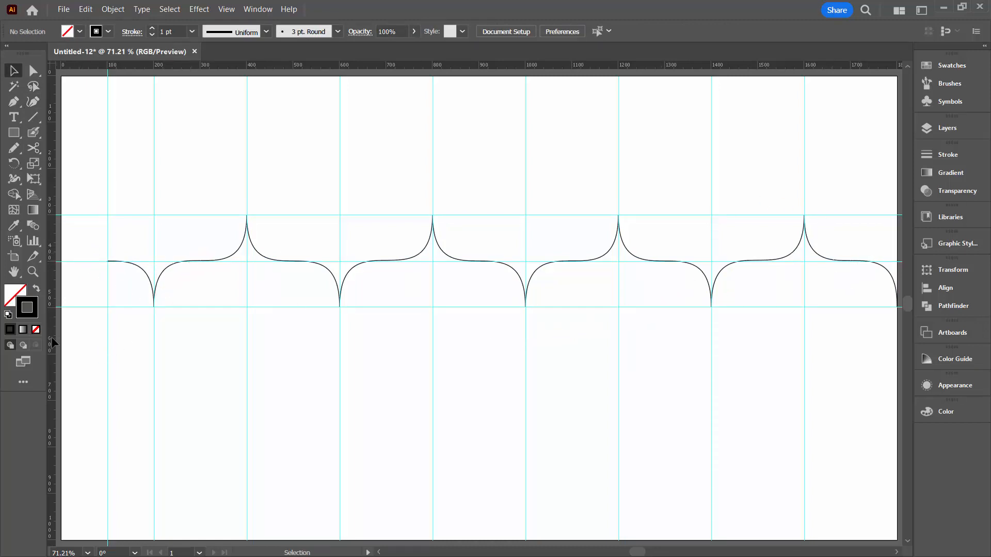
Cut the wave with the Scissors tool at a new 1700 px vertical guide and delete the piece to its right
left_click_drag(51, 338, 777, 328)
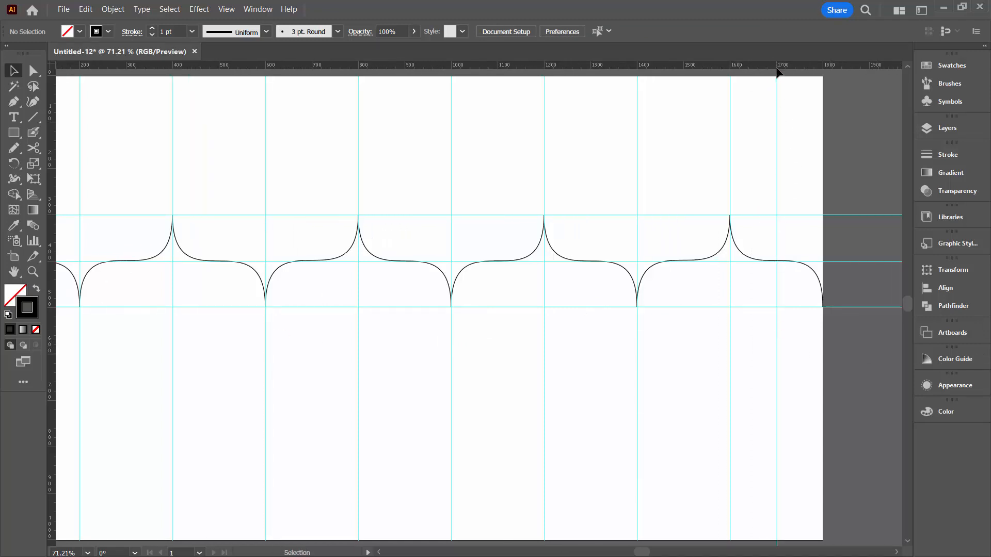
left_click(33, 149)
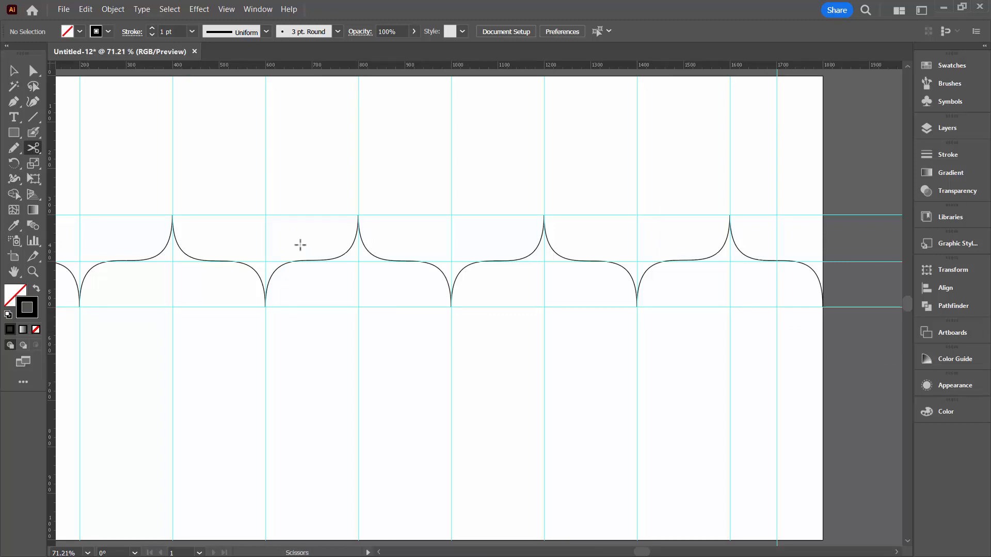
left_click(777, 261)
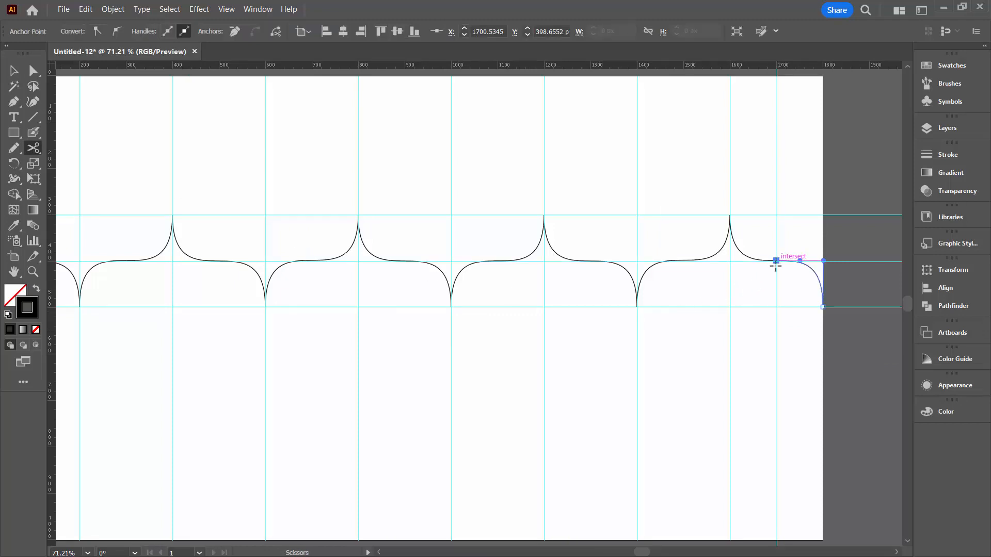
left_click(33, 72)
left_click(13, 70)
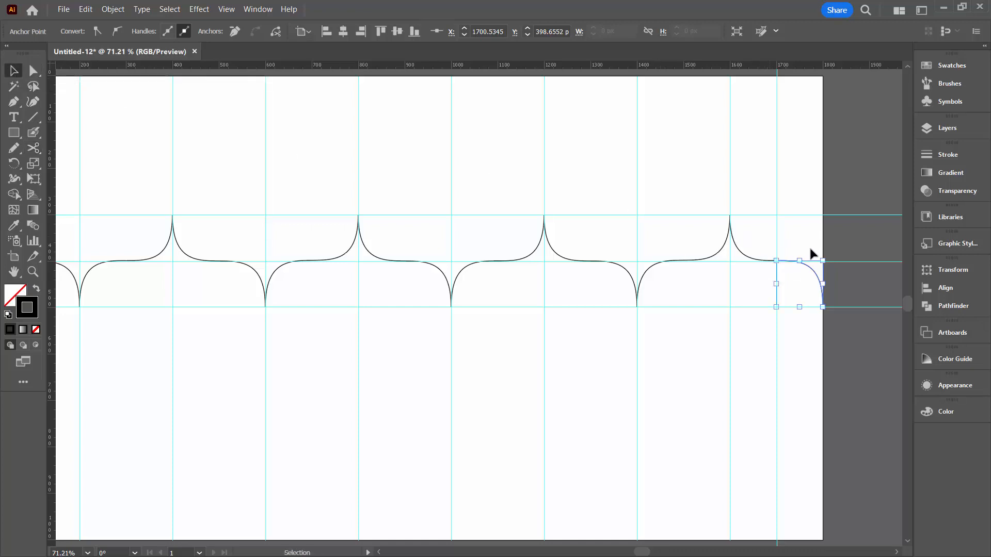
key("Delete")
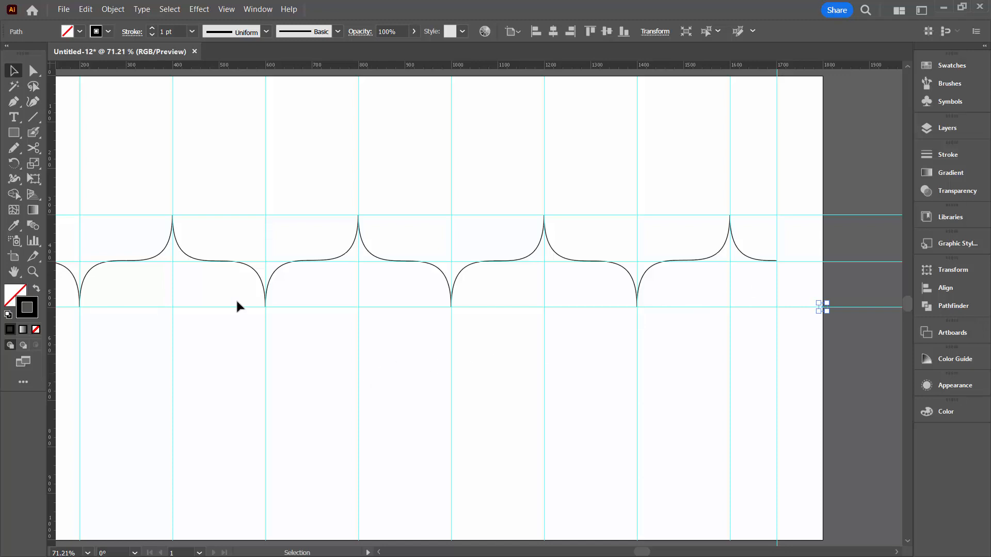
Clear all guides from the document
scroll(217, 133, "left", 2)
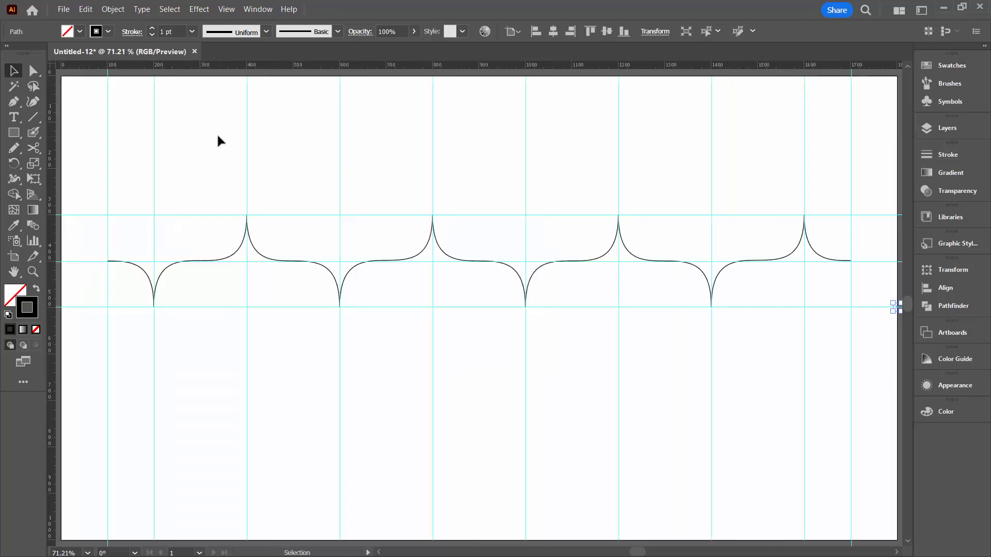
left_click(226, 8)
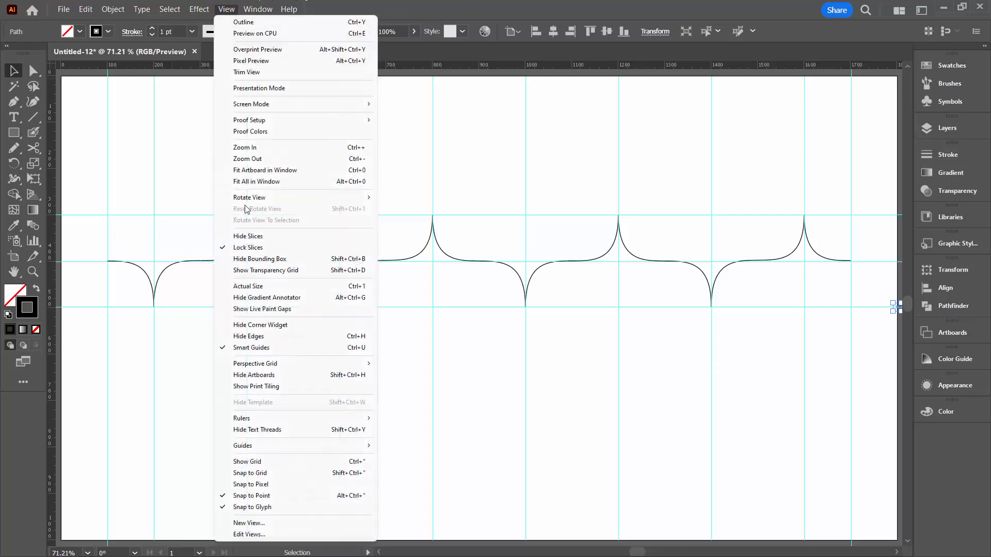
mouse_move(263, 447)
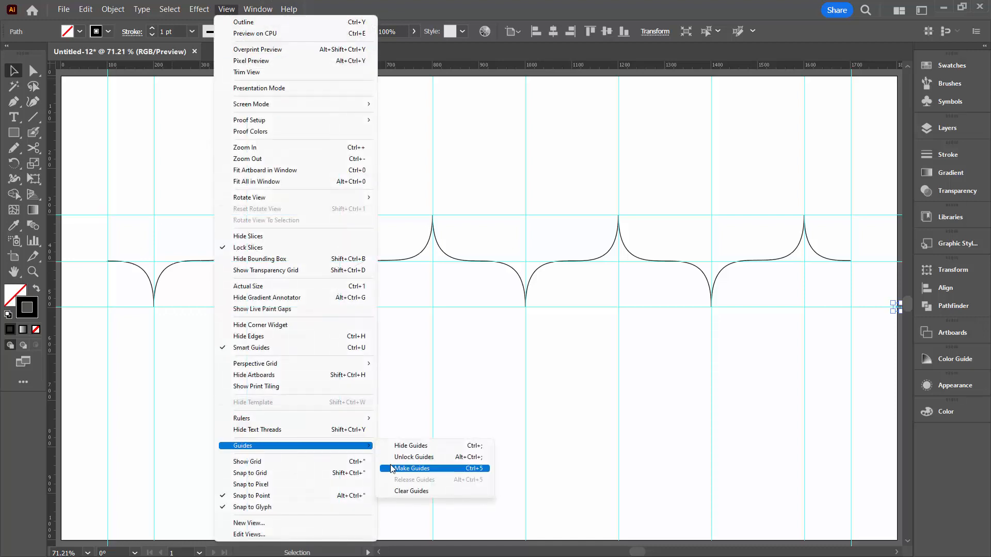
left_click(412, 491)
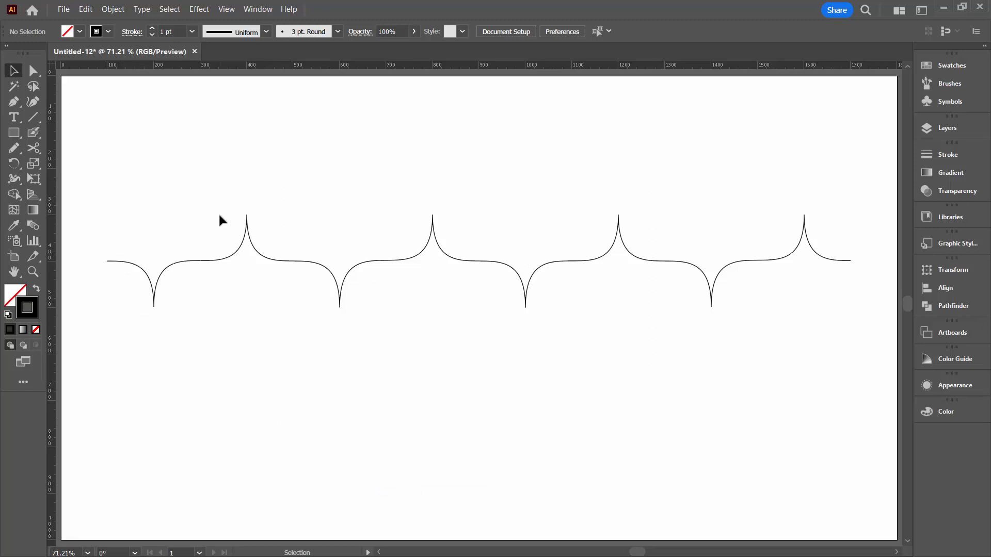
Select the wave and set its stroke weight to 10 pt
left_click(219, 260)
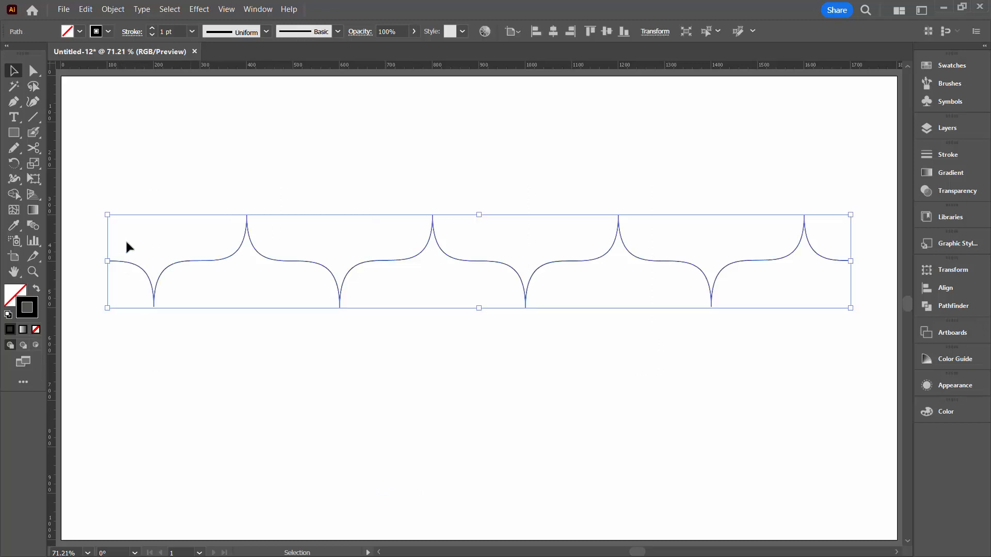
left_click(153, 28)
left_click(153, 28)
left_click(153, 29)
left_click(153, 28)
left_click(153, 28)
left_click(153, 29)
left_click(153, 28)
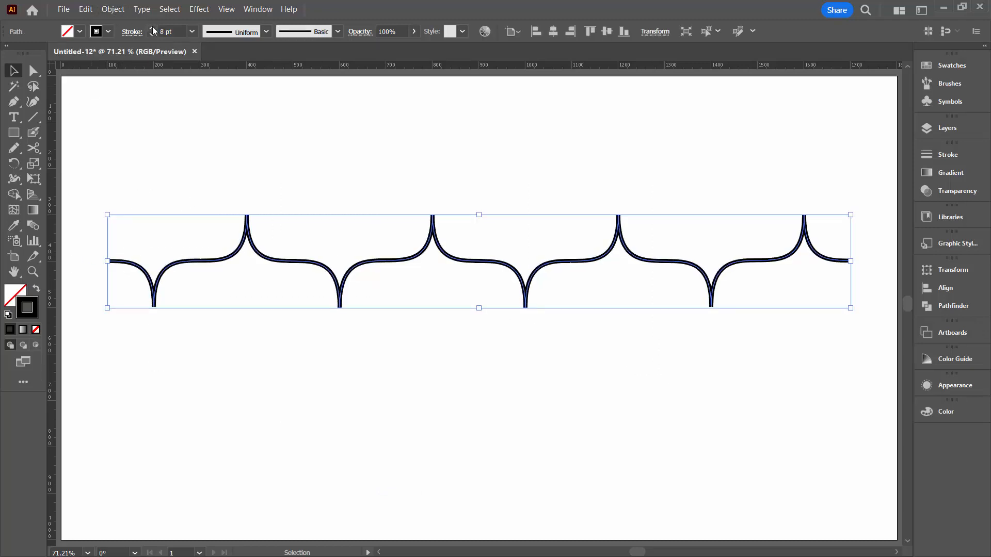
left_click(153, 29)
left_click(152, 28)
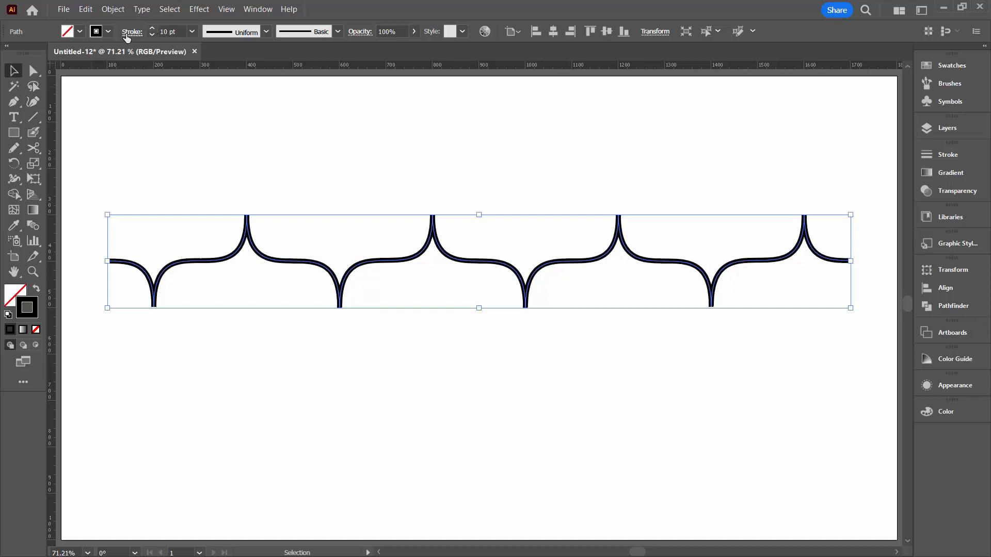
Open the wave's stroke options from its appearance settings and use a Butt Cap with a Round Join corner
left_click(126, 35)
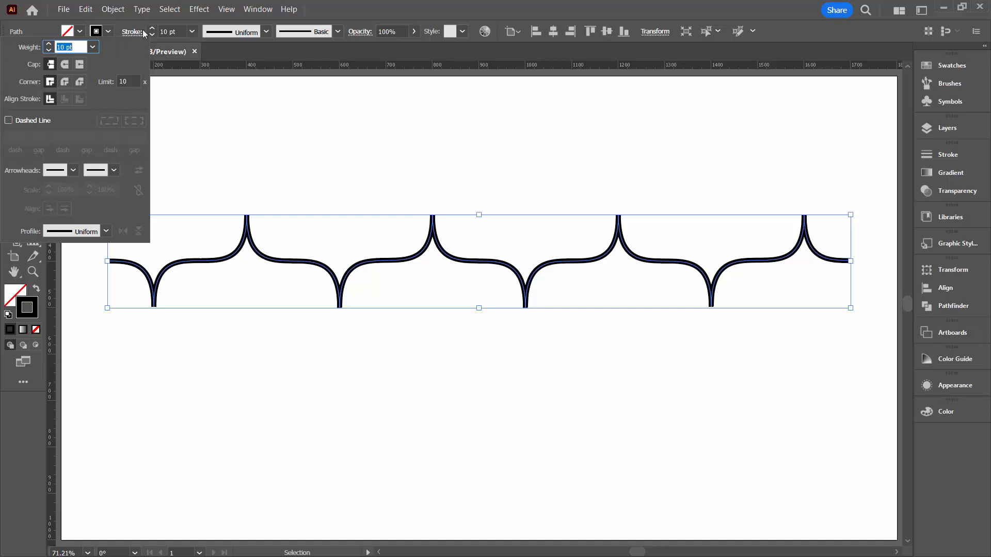
left_click(931, 386)
left_click(941, 385)
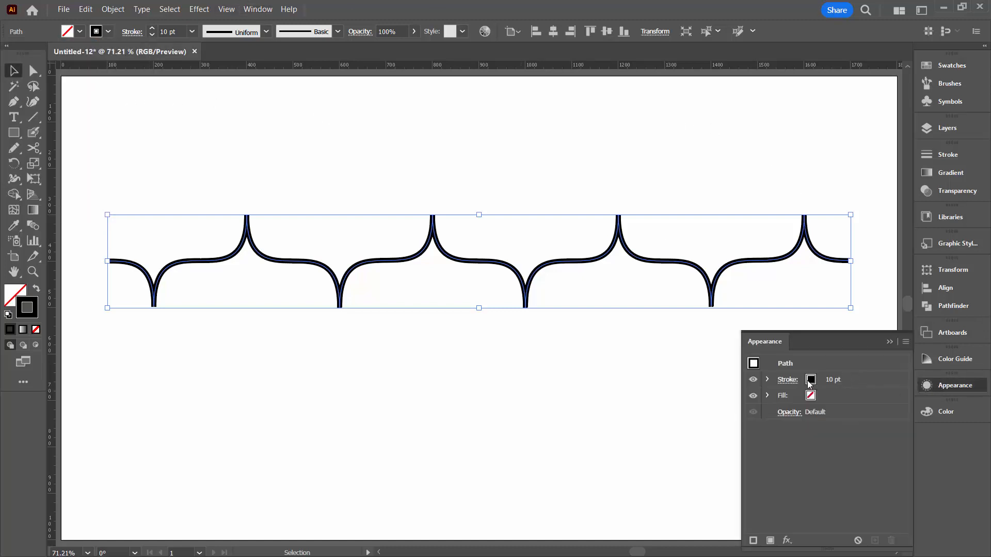
left_click(264, 10)
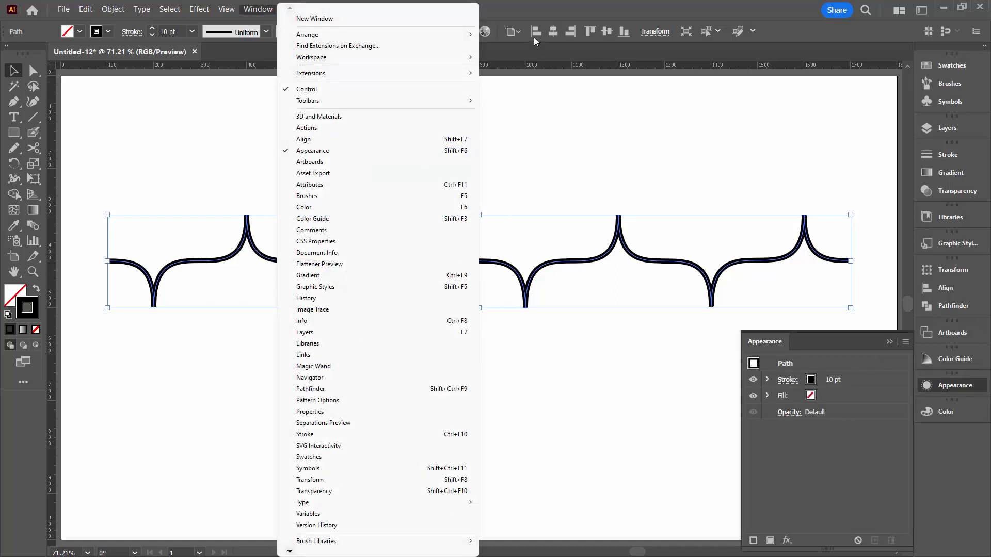
left_click(558, 10)
left_click(787, 380)
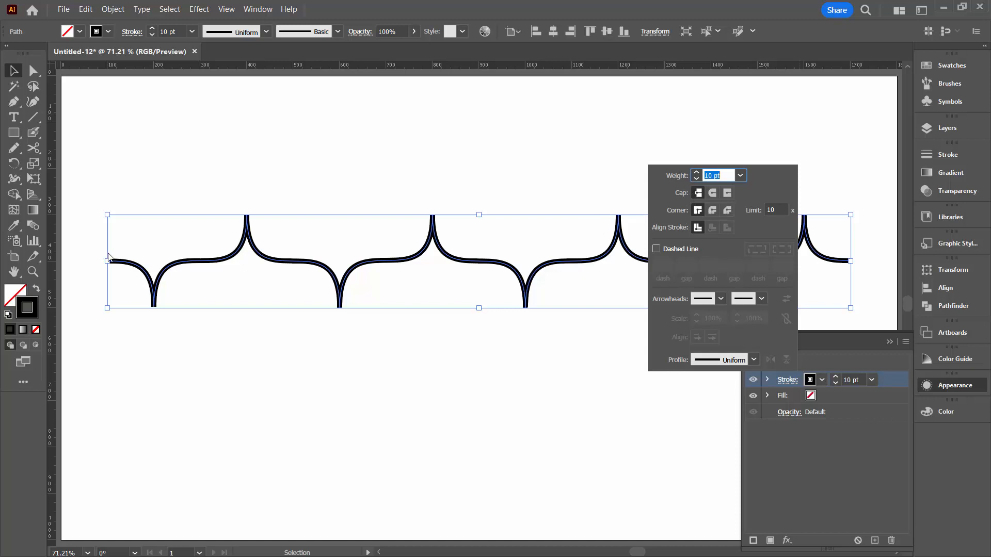
left_click(698, 194)
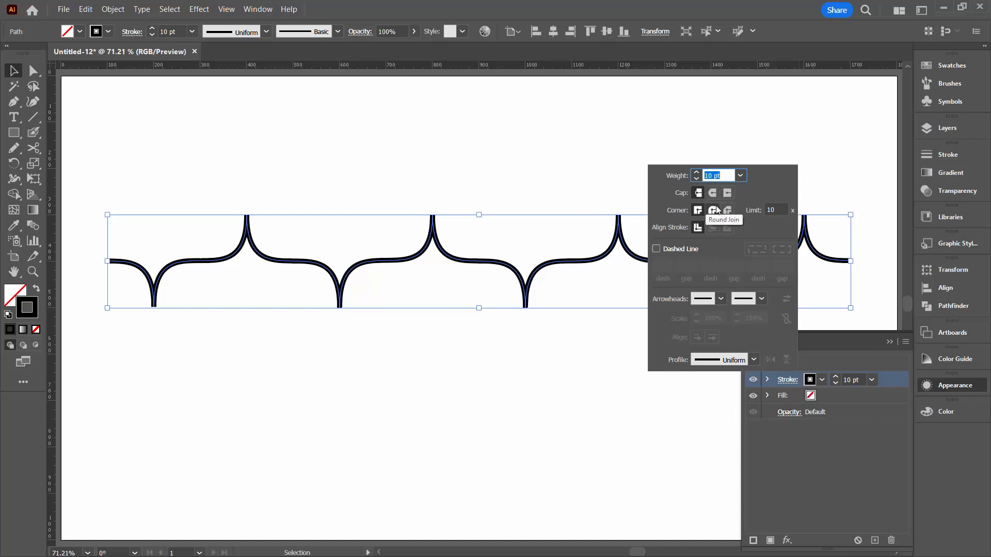
left_click(712, 211)
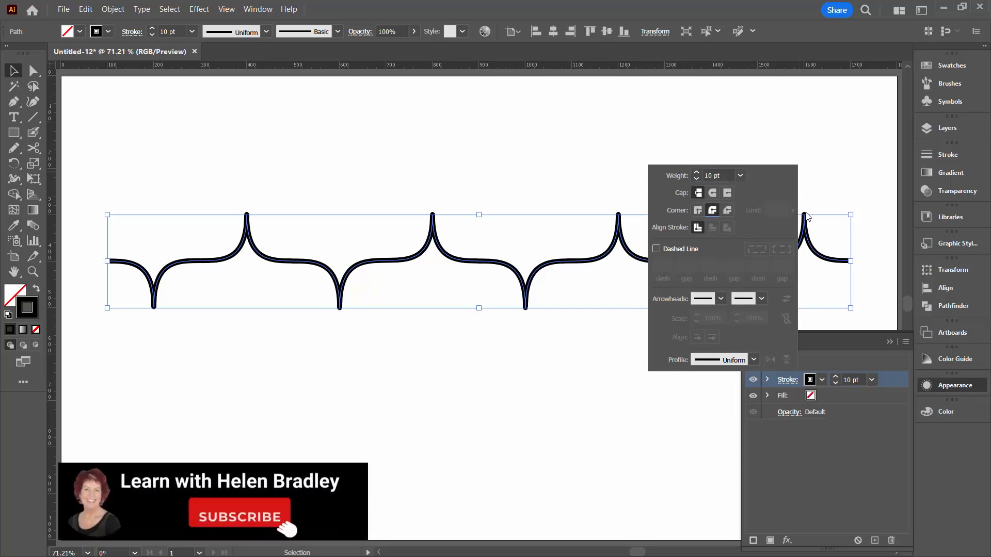
left_click(541, 334)
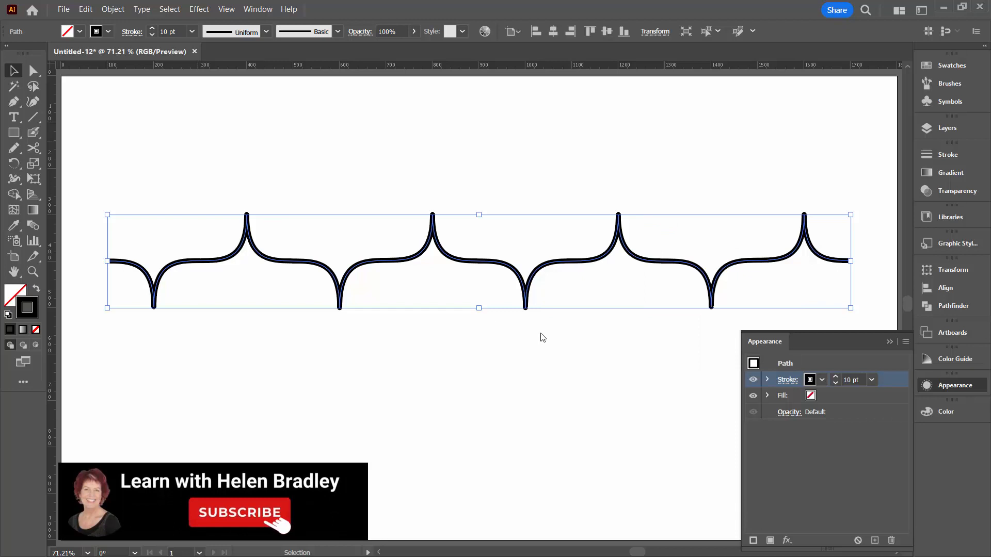
Set the wave's stroke weight to 12 pt, deselect it and collapse the appearance settings
left_click(153, 27)
left_click(153, 27)
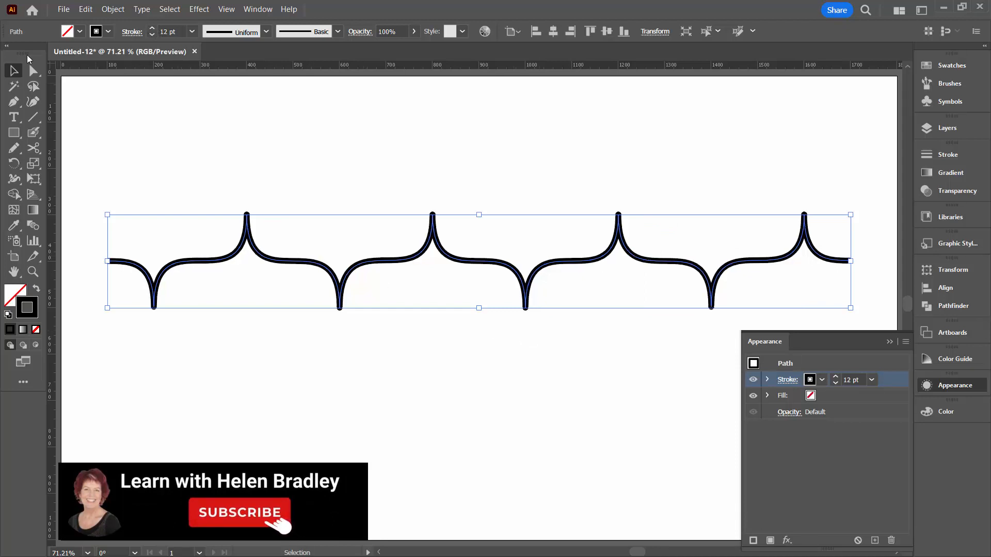
left_click(68, 88)
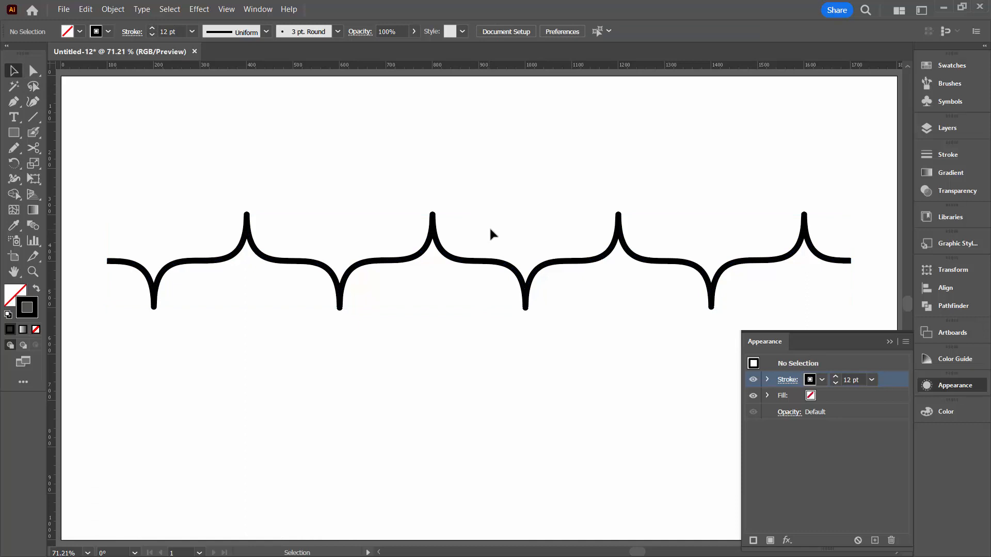
left_click(890, 342)
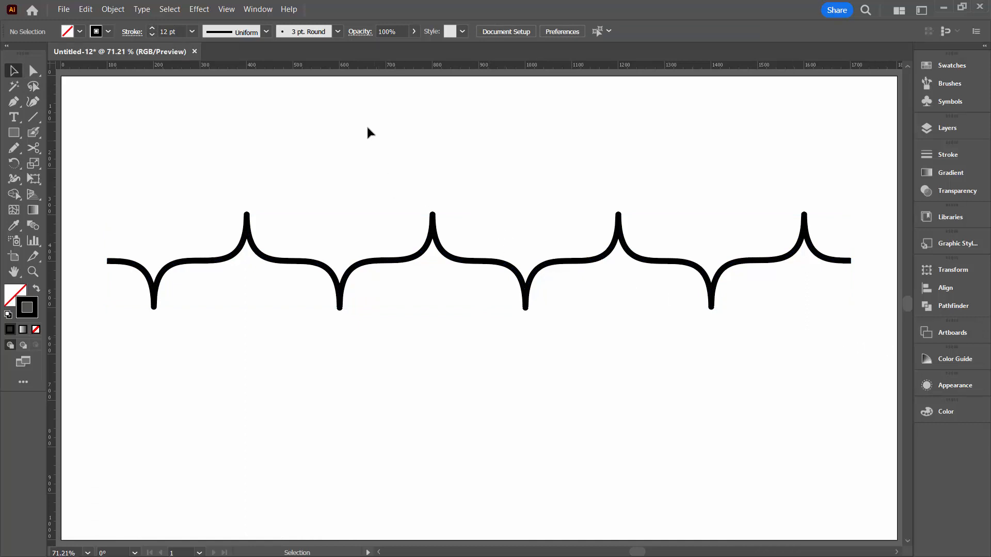
Hide the artboards and make a new pattern from the wave
left_click(225, 9)
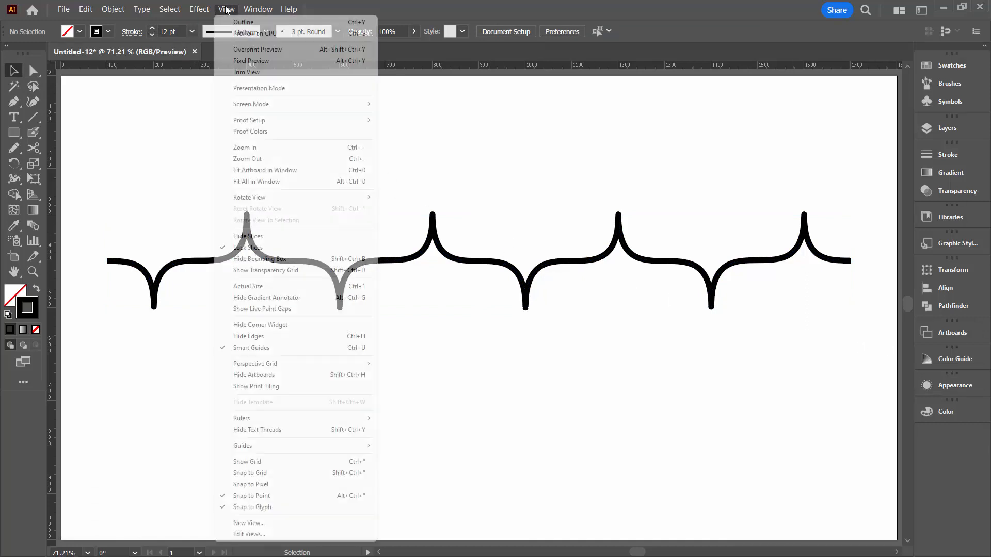
left_click(288, 376)
mouse_move(242, 188)
left_mouse_down()
mouse_move(287, 275)
mouse_move(365, 294)
left_mouse_up()
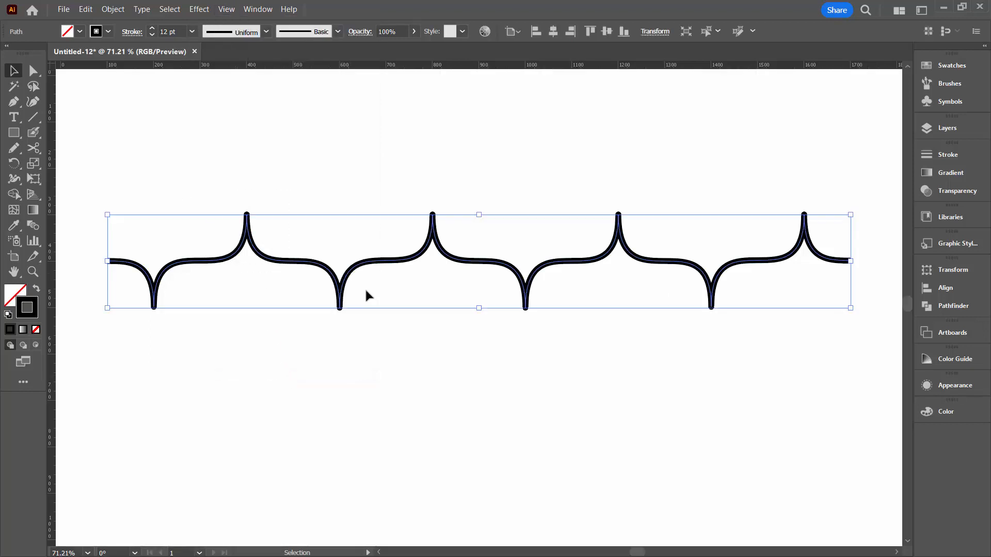
left_click(122, 14)
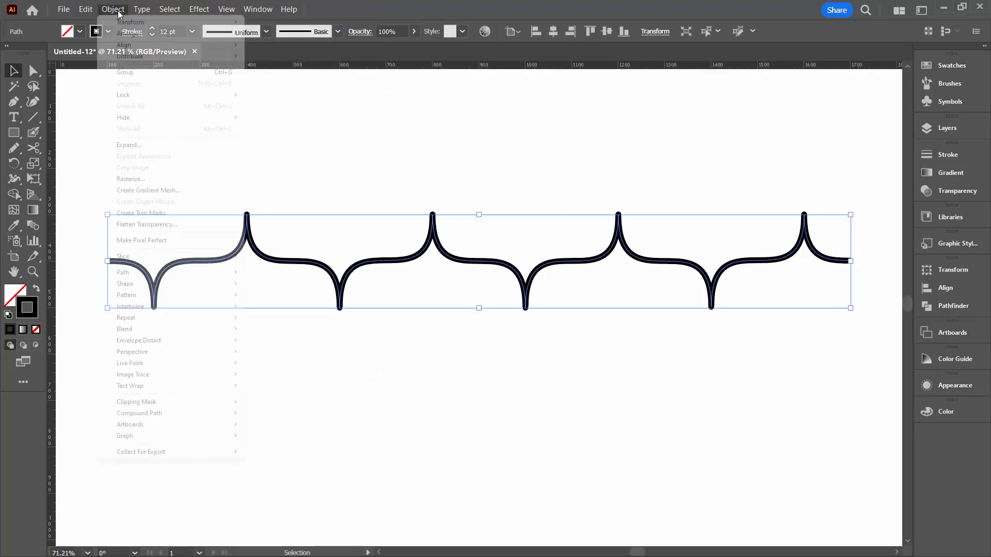
mouse_move(172, 299)
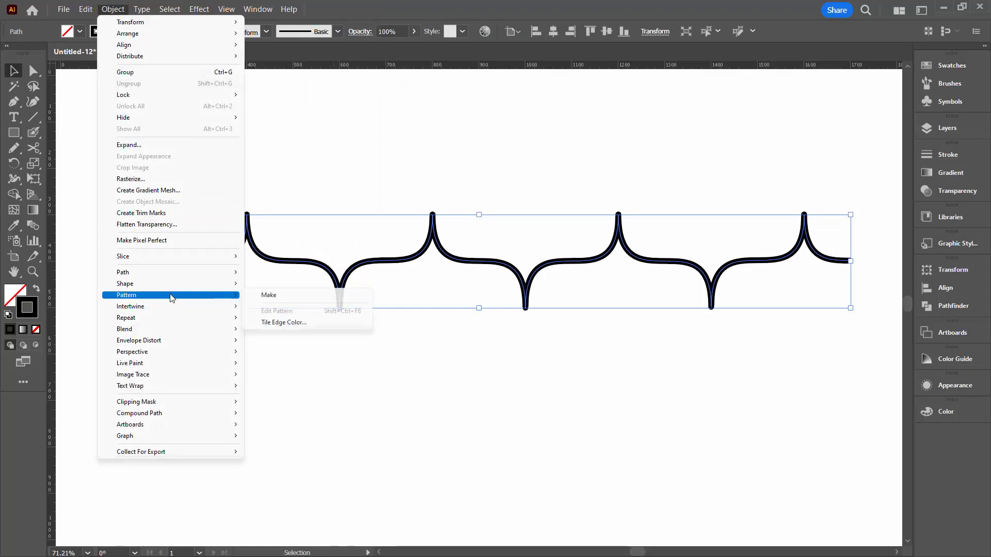
left_click(279, 296)
left_click(612, 308)
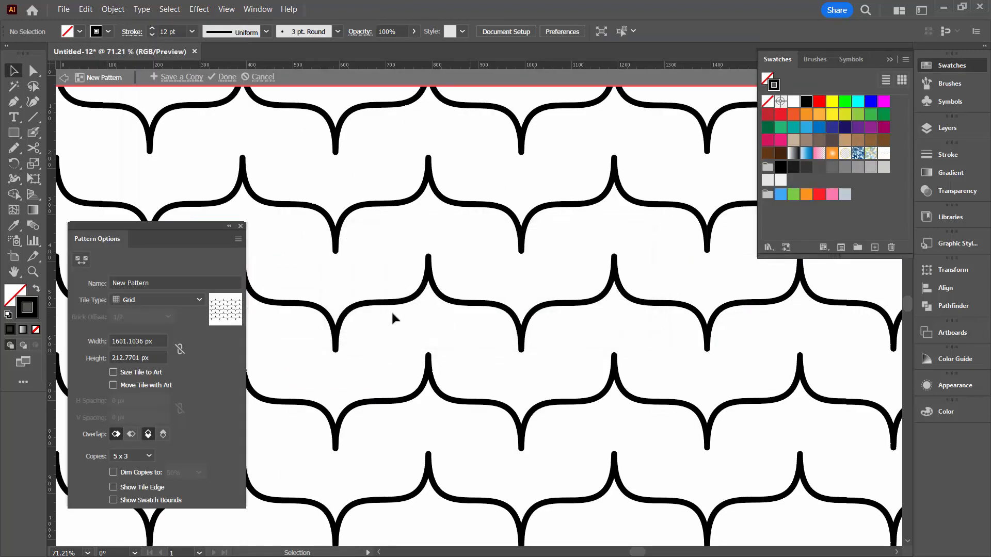
Set the pattern tile width to 1601 px and preview the pattern with 9 x 9 copies
left_click(158, 338)
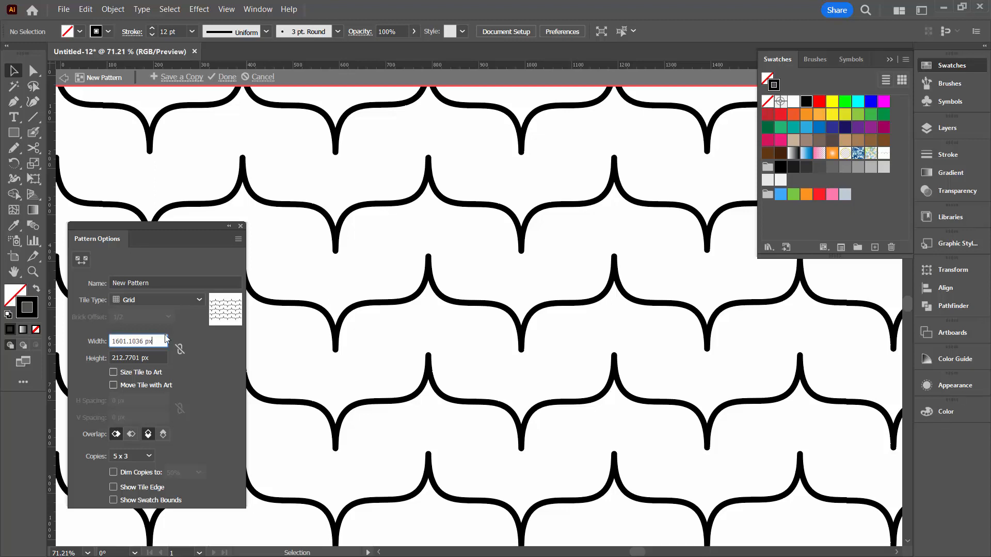
key("Down")
left_click(33, 272)
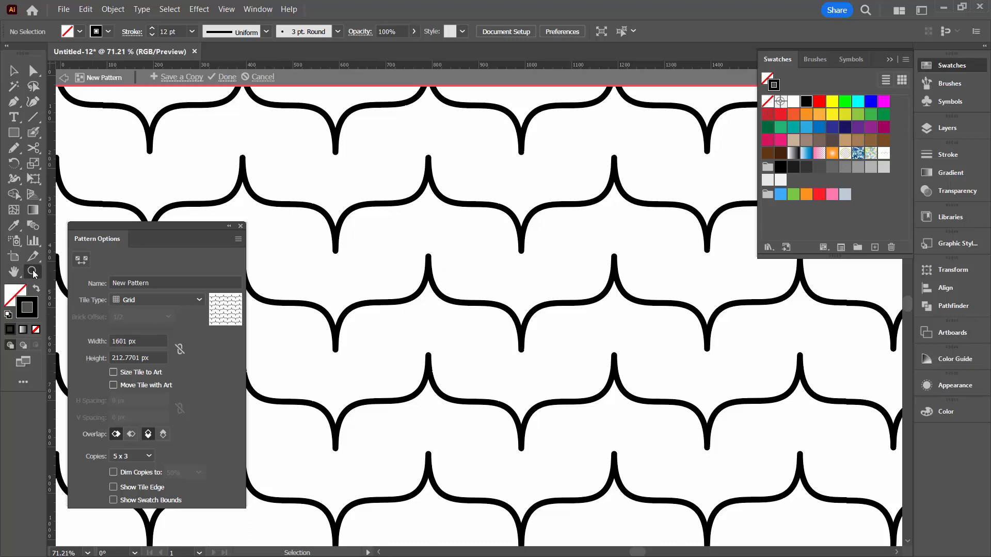
left_click(421, 319, "alt")
left_click(421, 320, "alt")
left_click(421, 320, "alt")
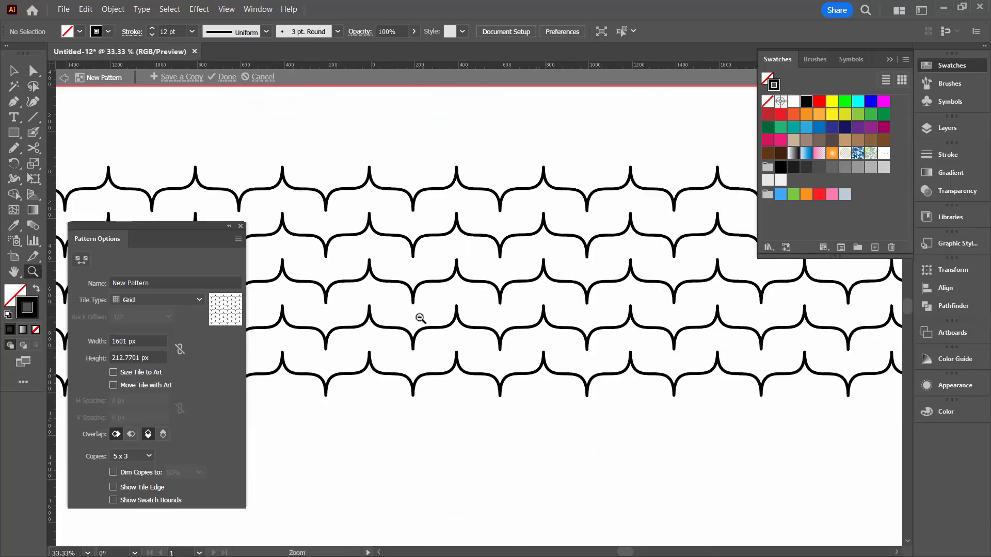
left_click(148, 456)
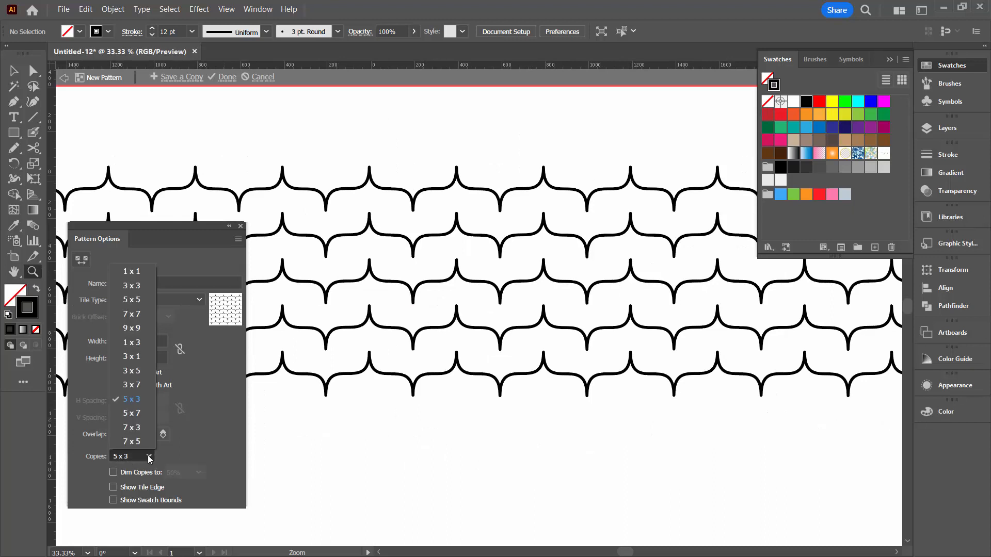
left_click(132, 327)
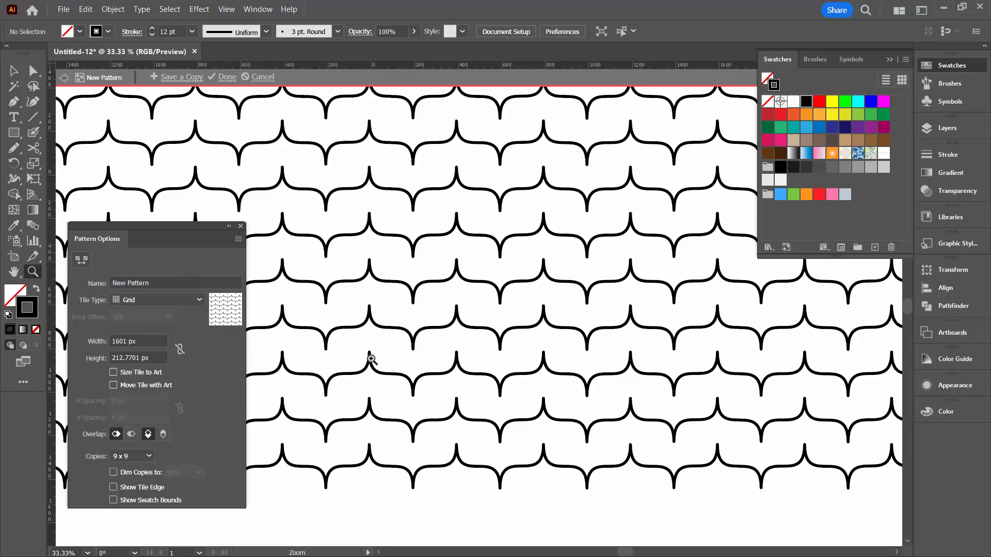
Reduce the pattern tile height to 190 px so the wave rows sit closer together
left_click(158, 357)
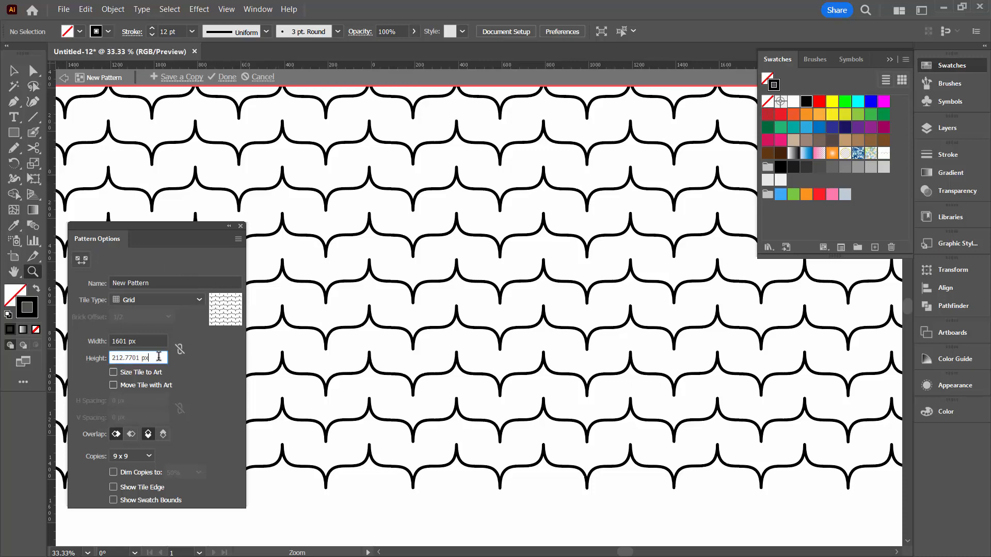
key("Down")
key("Down")
key("Down")
key("Down")
key("Down")
key("Down")
key("Down")
key("Down")
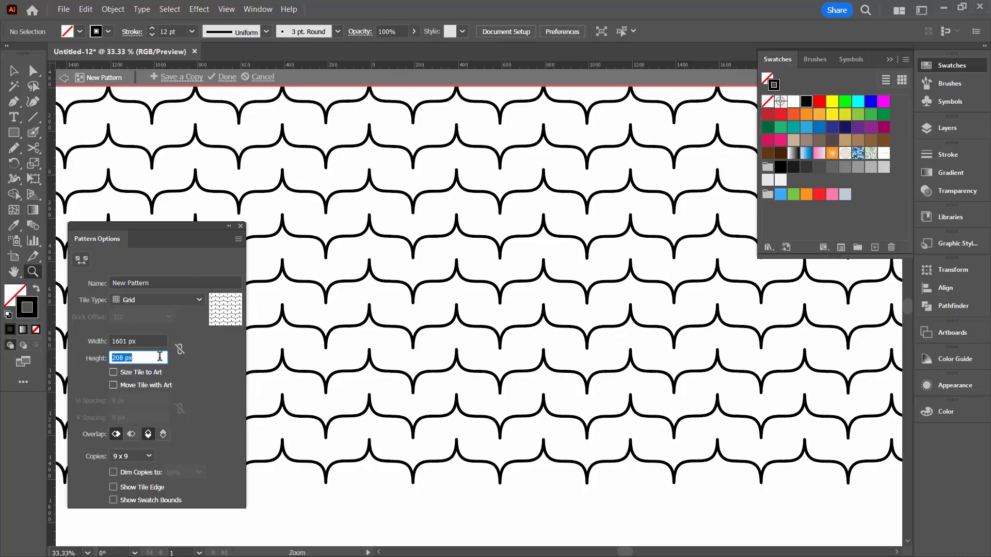
key("Down")
key("Down")
key("Down")
key("Down")
key("Down")
key("Down")
key("Down")
key("Down")
key("Down")
key("Down")
key("Down")
key("Down")
key("Down")
key("Down")
key("Down")
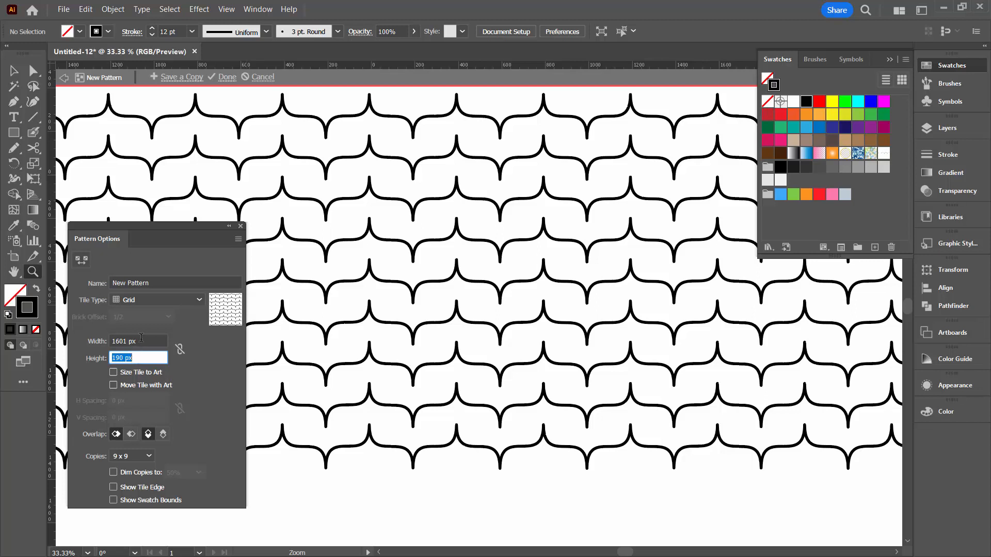
Set the pattern tile width to 1600 px and show the tile edge for a close look at the join
left_click(148, 339)
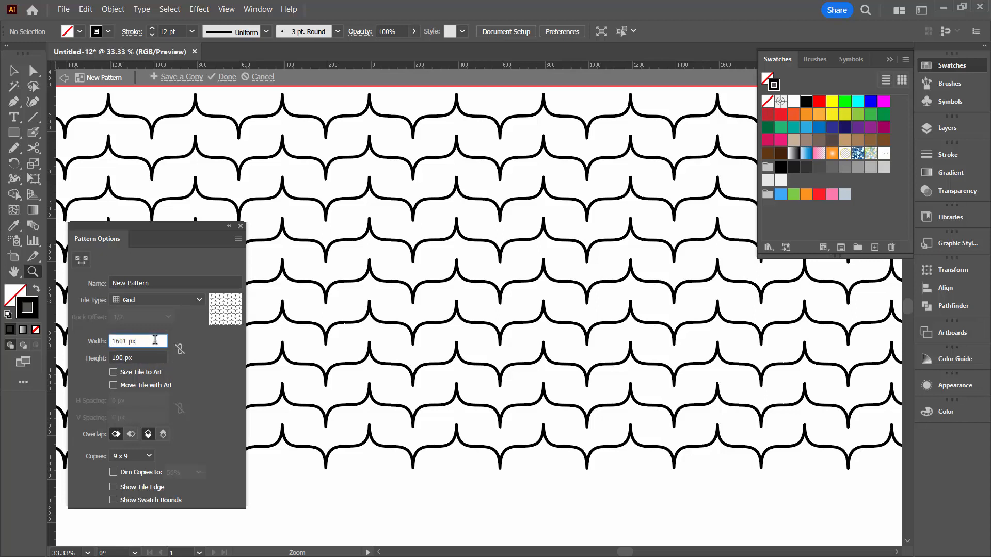
key("Down")
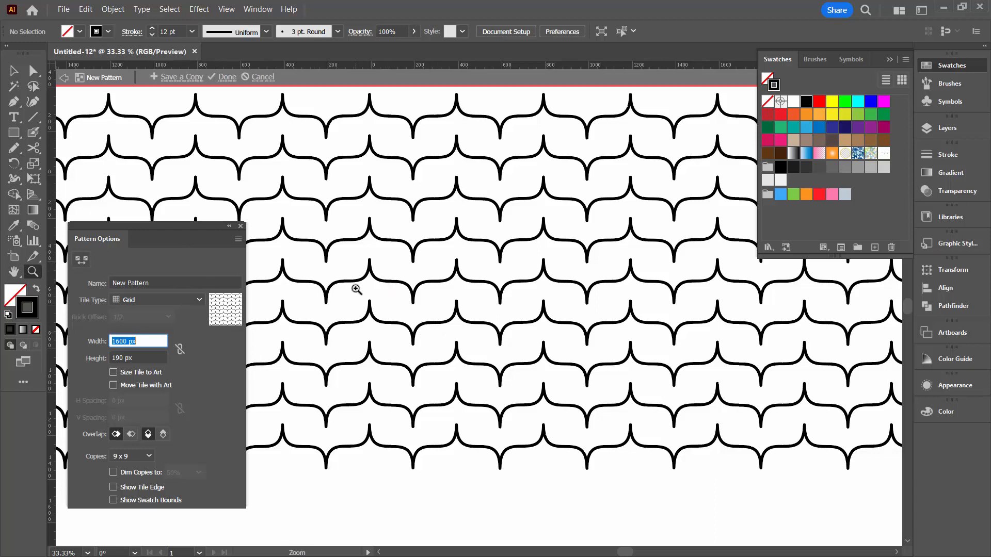
left_click_drag(384, 273, 410, 332)
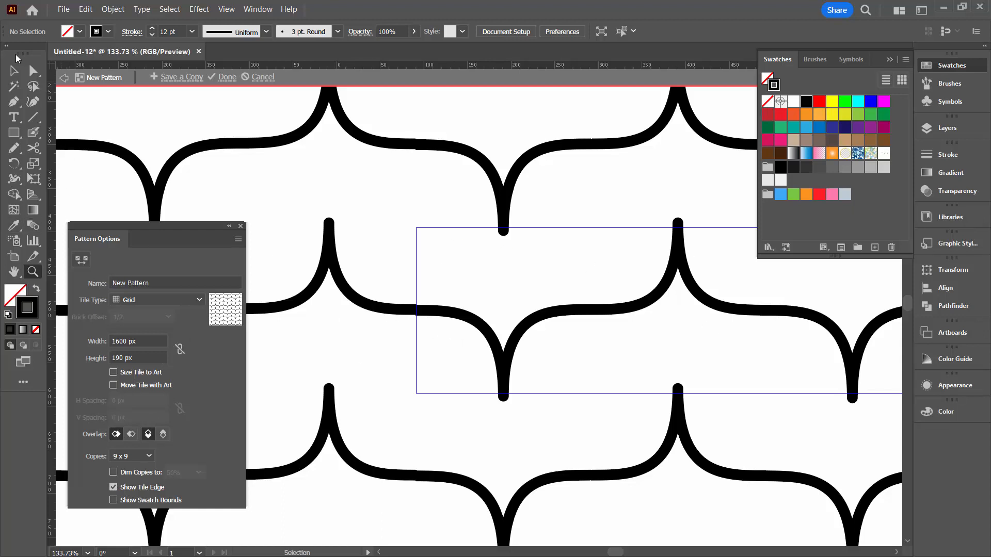
Select the wave path and examine its starting end at the tile edge up close
left_click(13, 71)
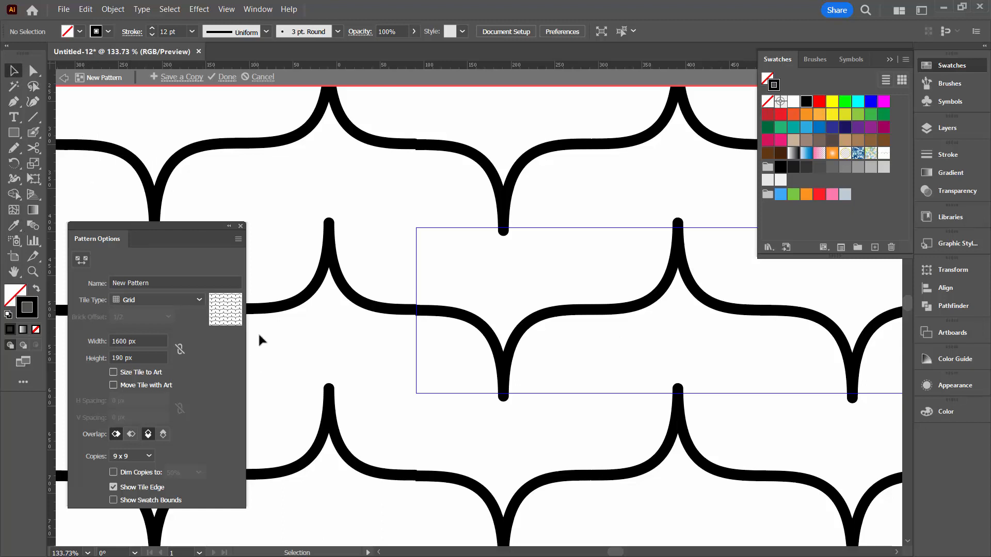
left_click_drag(269, 313, 284, 436)
left_click_drag(287, 448, 324, 504)
left_click(445, 316)
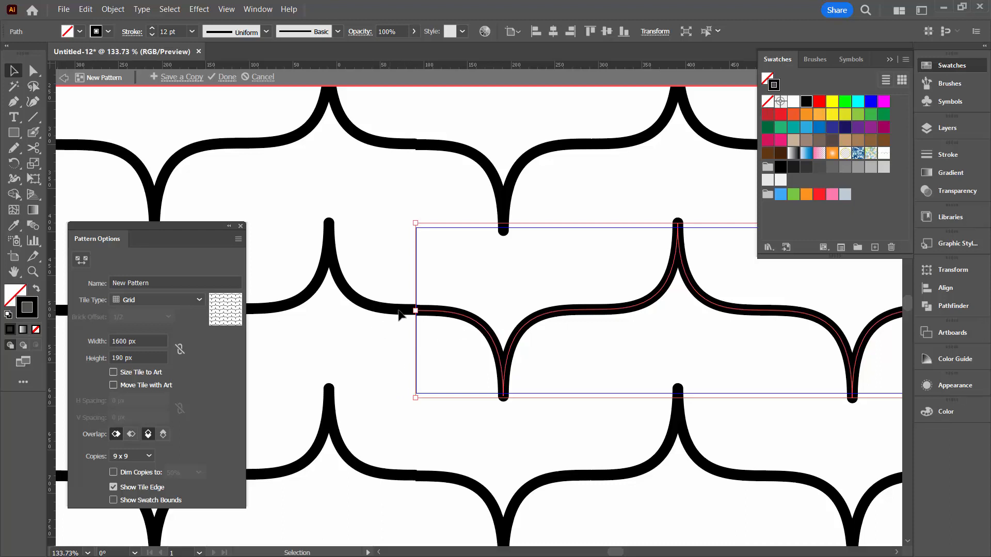
left_click(32, 271)
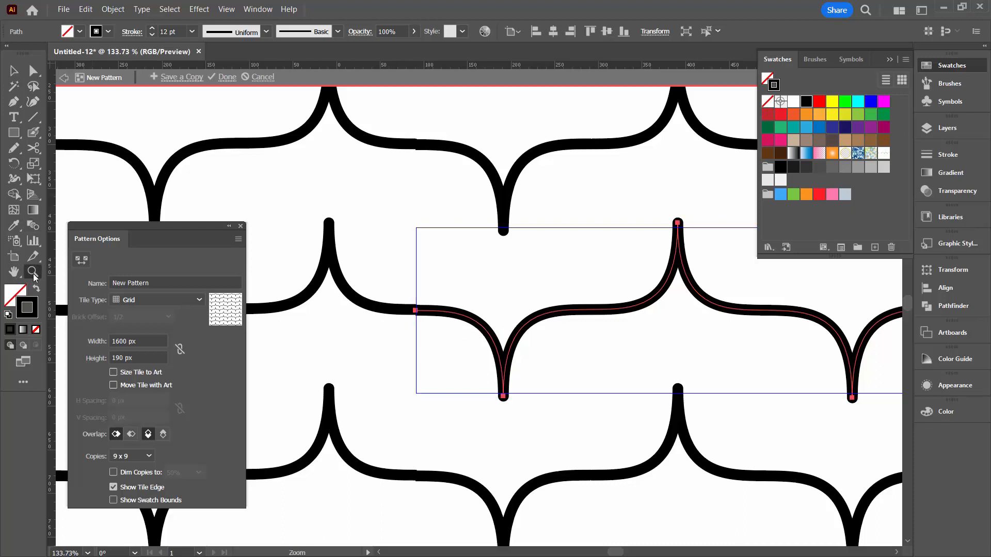
left_click(412, 296)
left_click(431, 332)
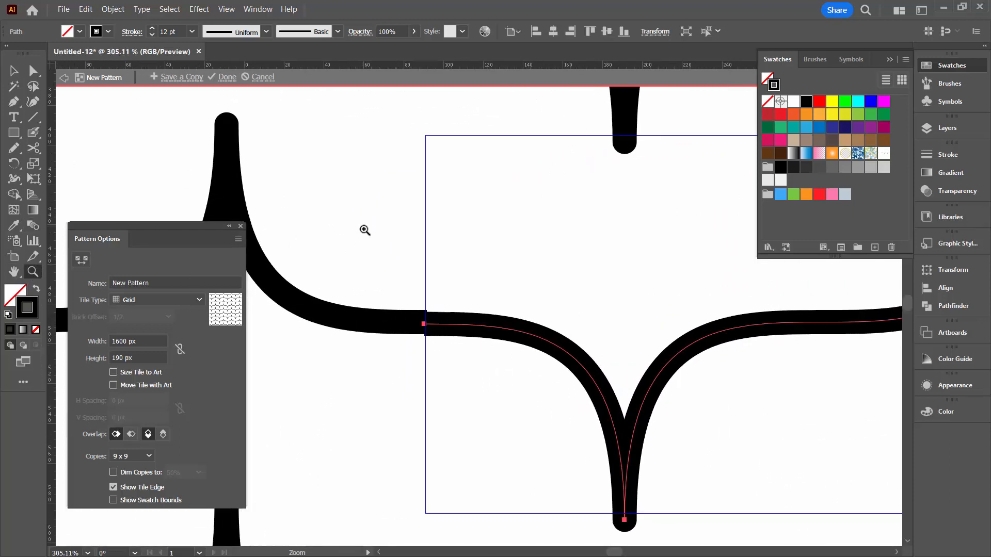
left_click(366, 232)
left_click_drag(485, 432, 478, 301)
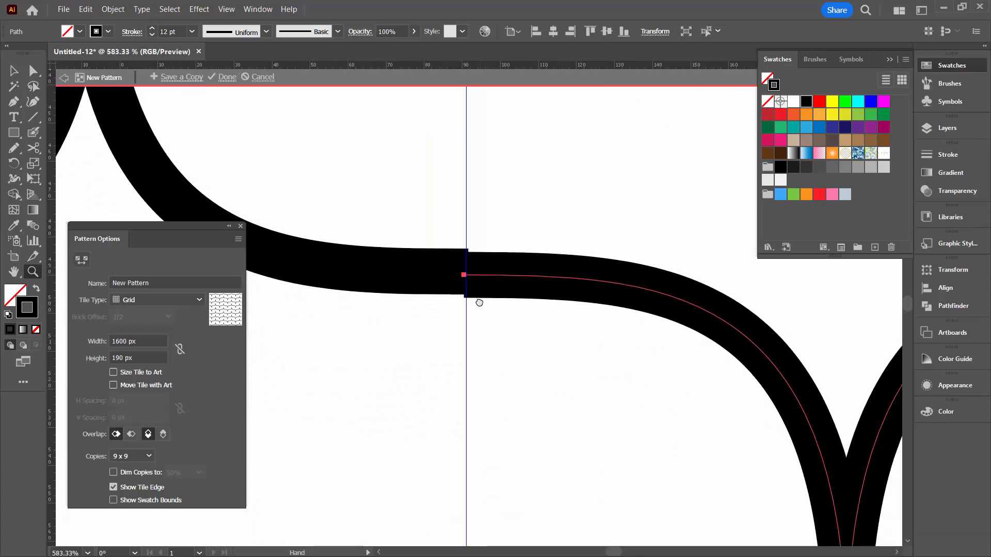
Set the Y position of the wave's left end anchor point to 488 px
left_click(34, 72)
left_click(316, 182)
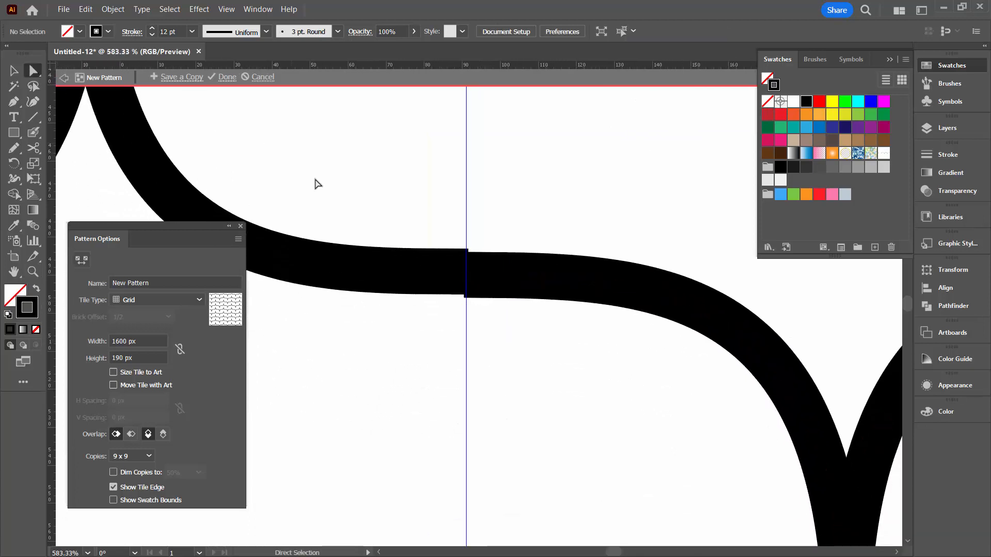
left_click(466, 275)
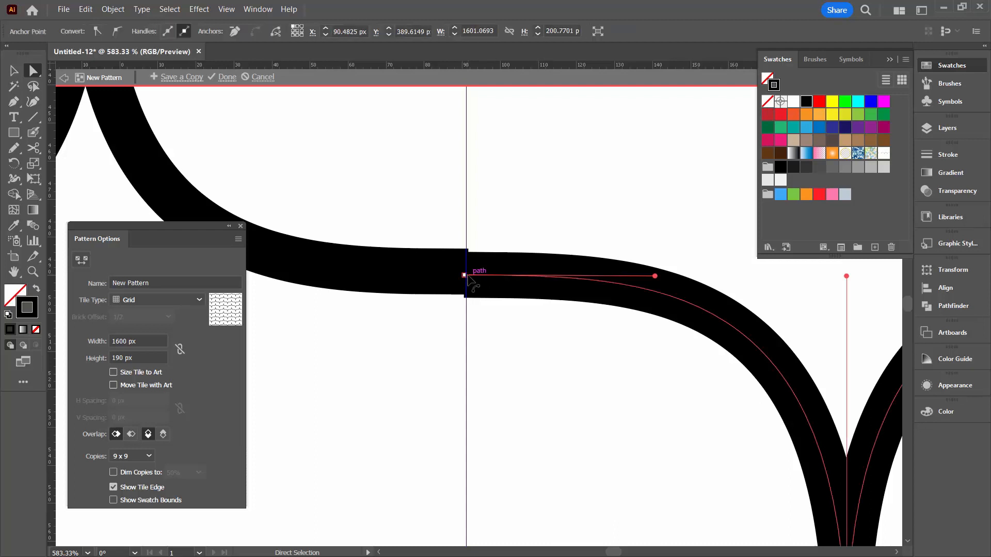
left_click(33, 71)
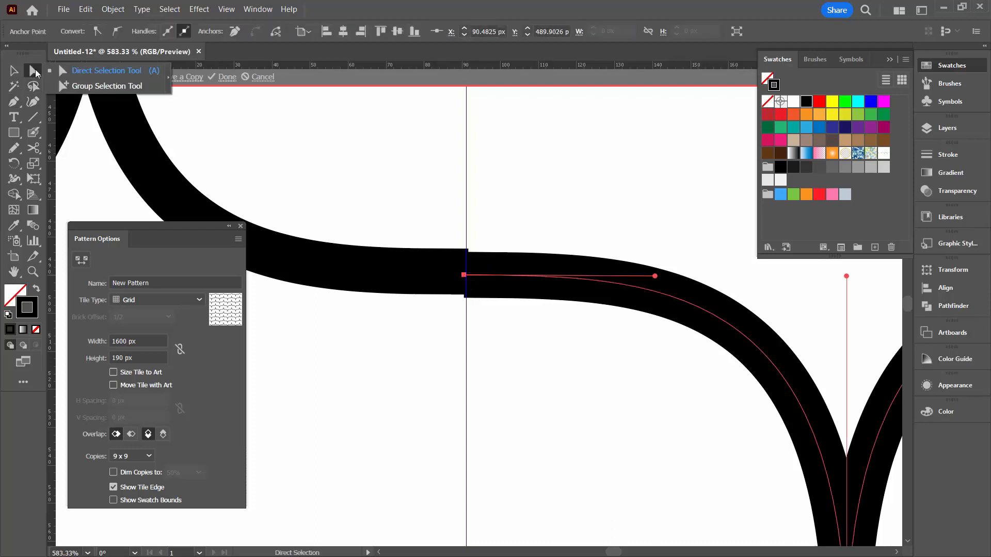
left_click(99, 70)
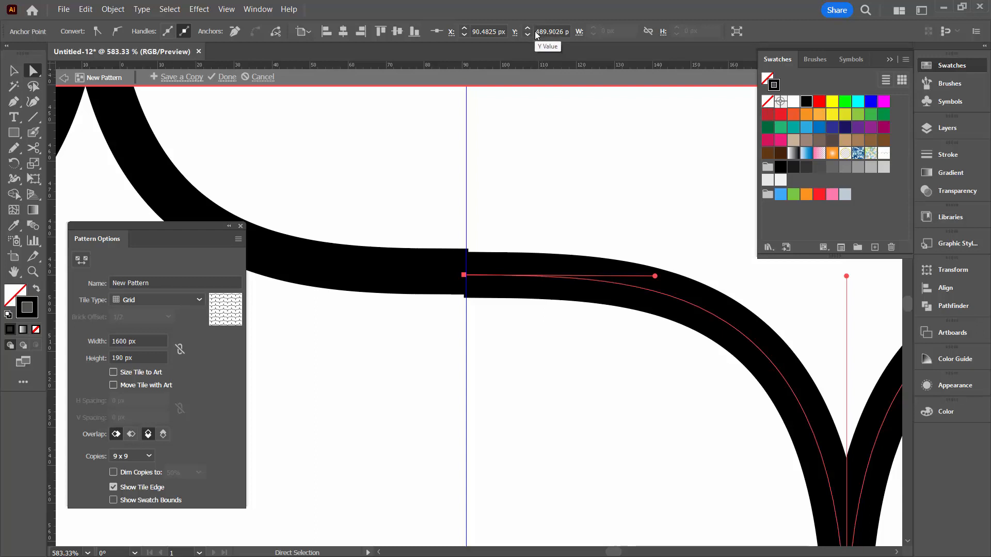
left_click_drag(536, 32, 570, 33)
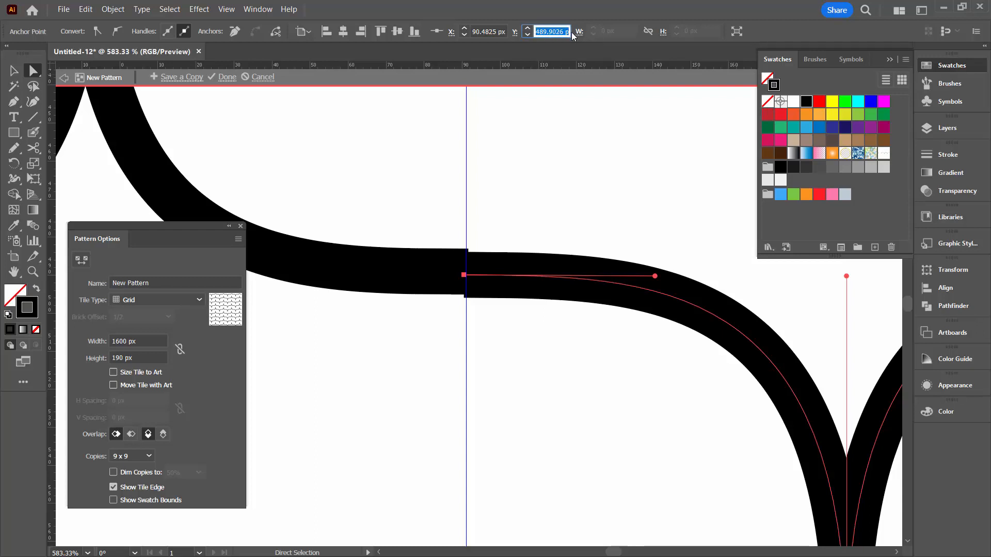
type("488x")
key("Return")
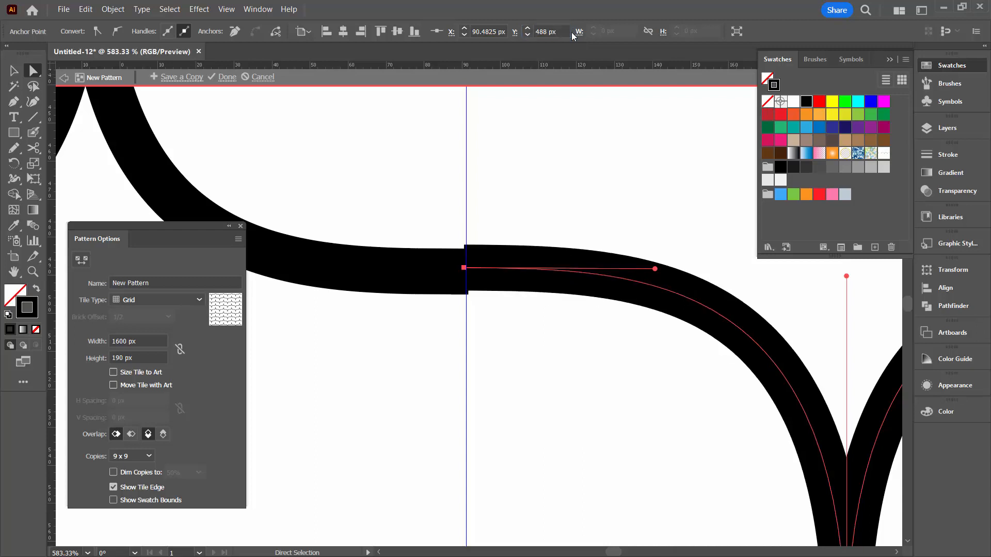
Set the Y position of the wave's right end anchor point to 488 px and deselect the path
left_click(31, 273)
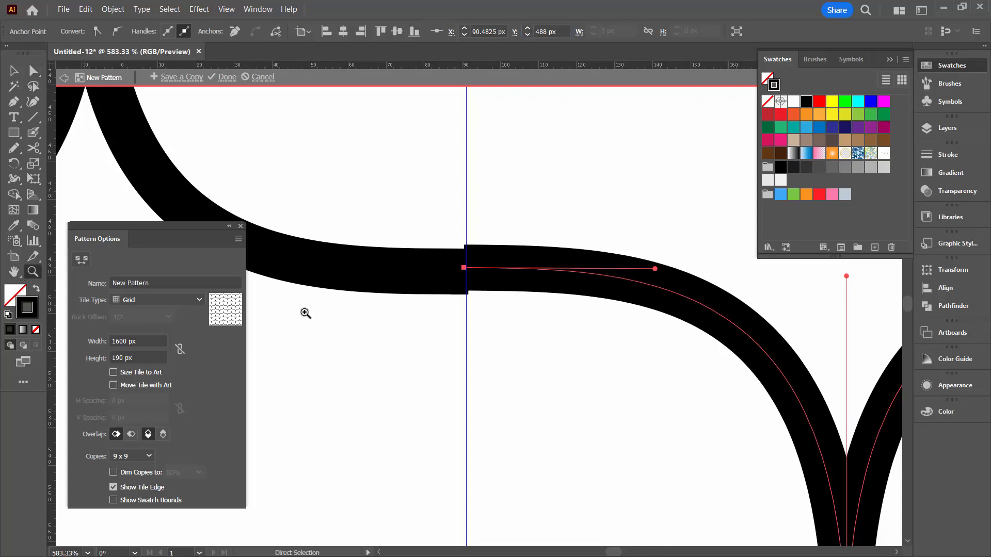
left_click(518, 323, "alt")
left_click(516, 322, "alt")
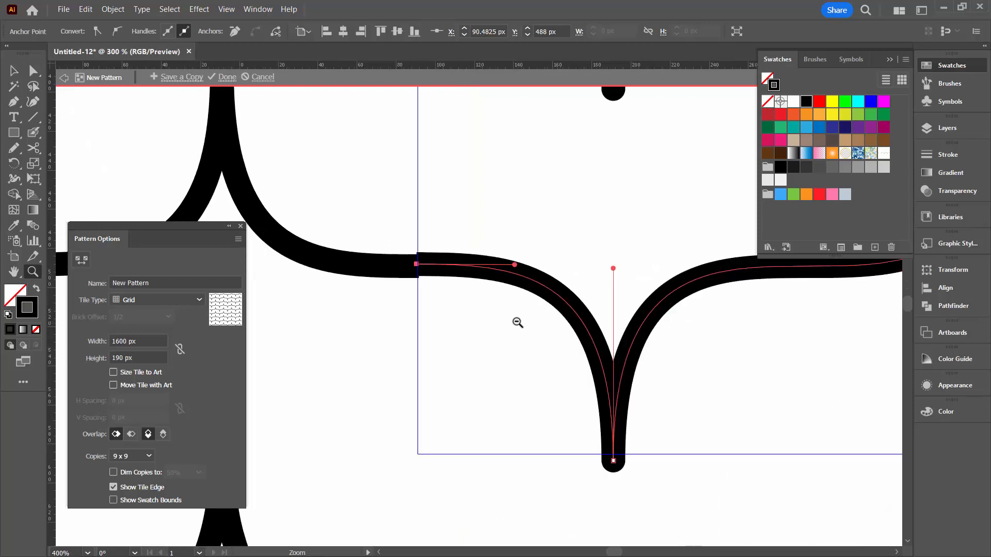
left_click(516, 322, "alt")
left_click(516, 322, "alt")
left_click_drag(633, 286, 327, 287)
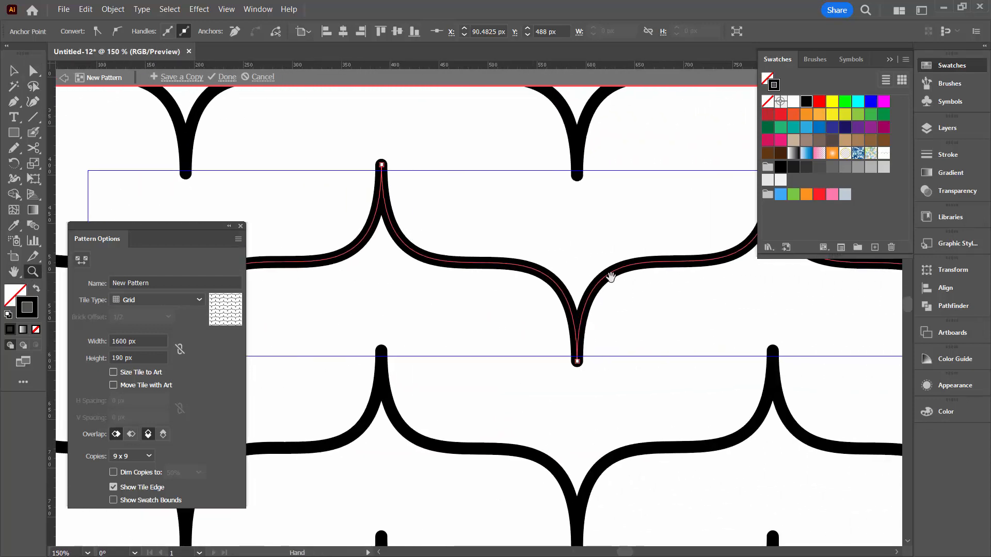
left_click_drag(663, 256, 360, 262)
left_click_drag(610, 304, 324, 299)
left_click_drag(646, 310, 409, 320)
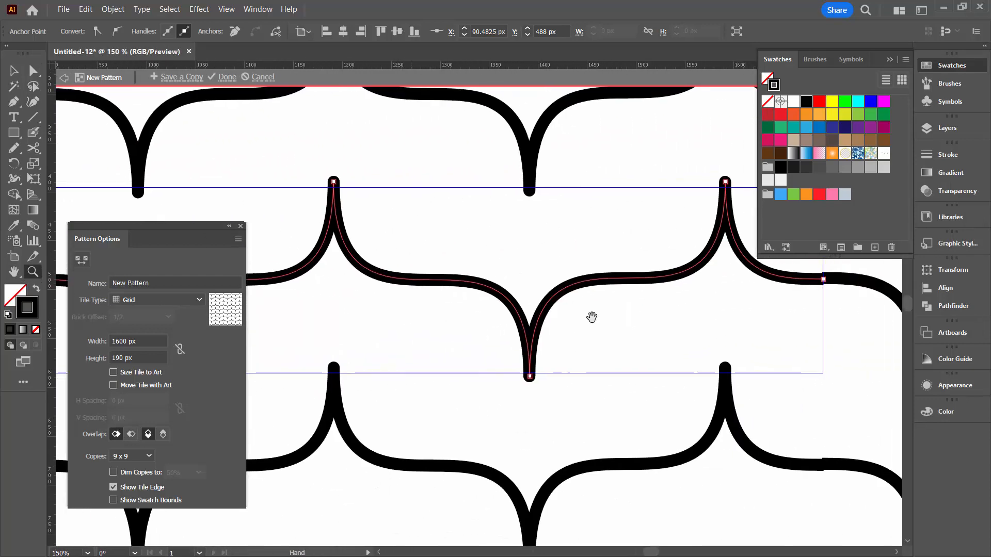
left_click_drag(591, 317, 354, 351)
left_click_drag(515, 325, 445, 275)
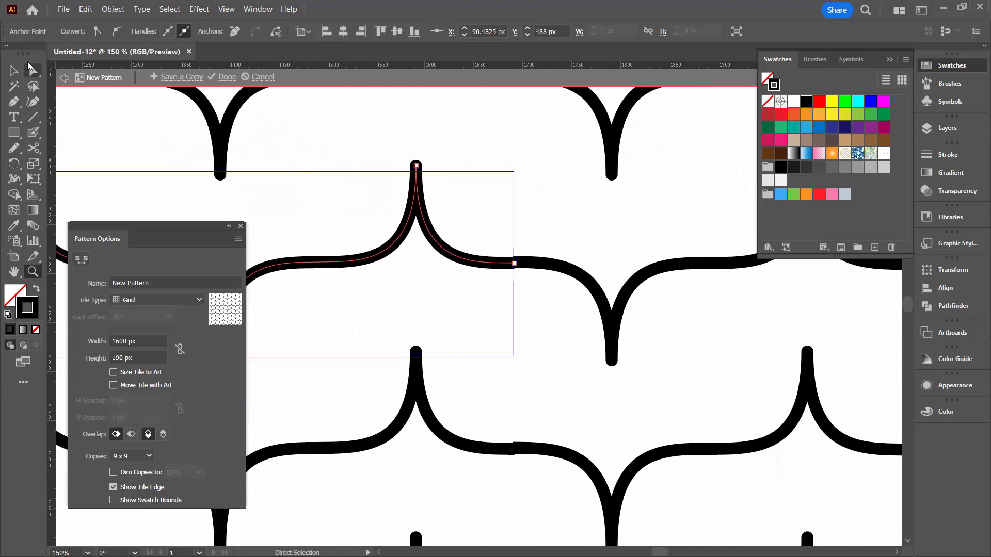
left_click(33, 71)
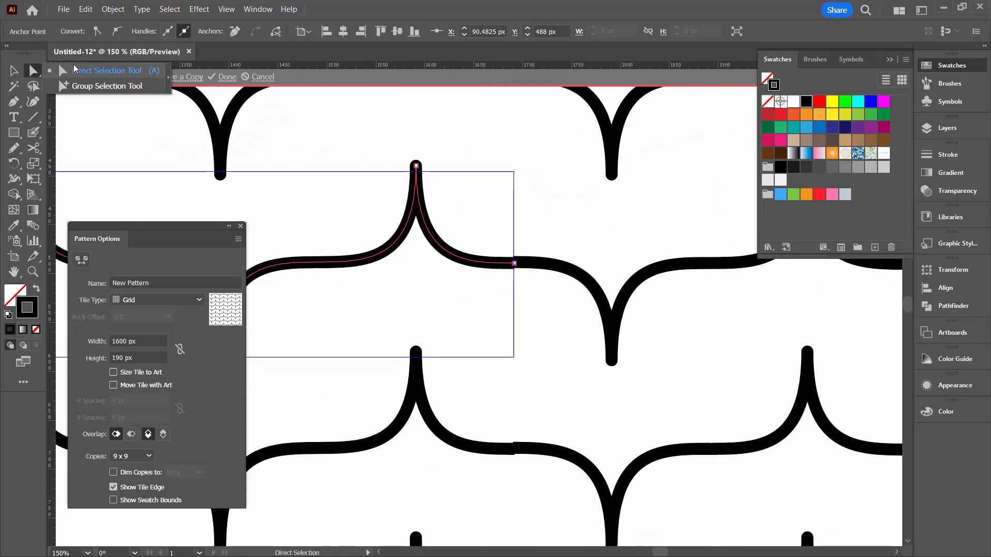
left_click(556, 231)
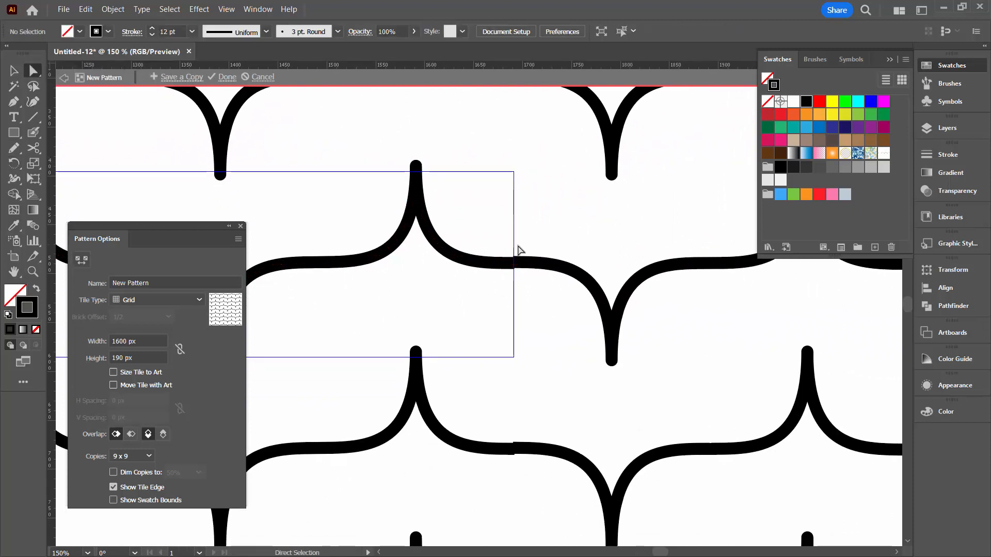
left_click_drag(505, 249, 519, 282)
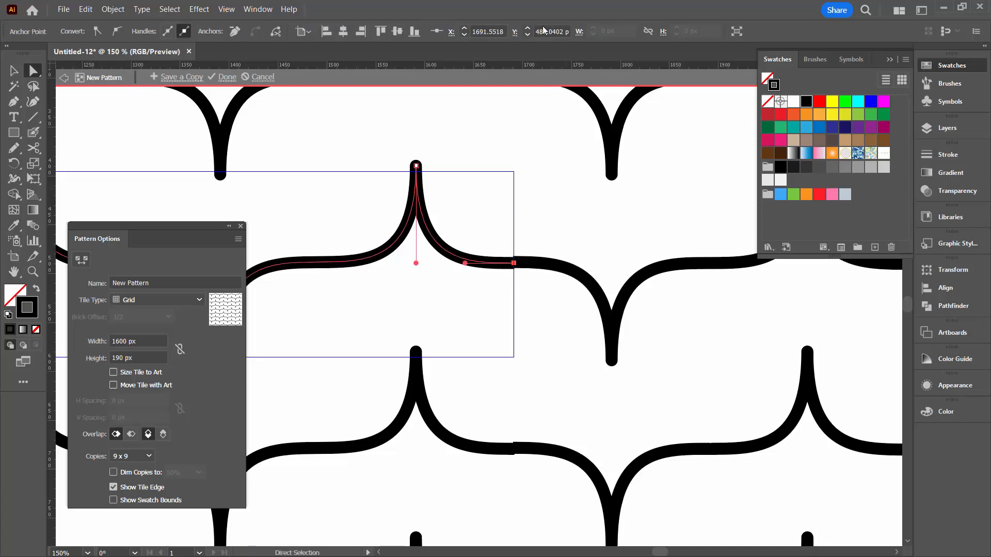
left_click_drag(537, 31, 571, 31)
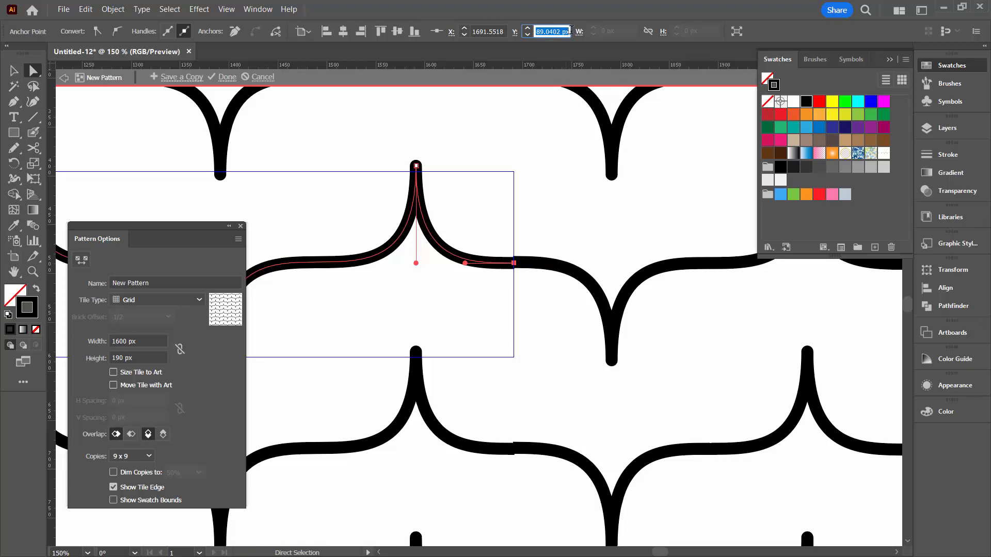
type("488")
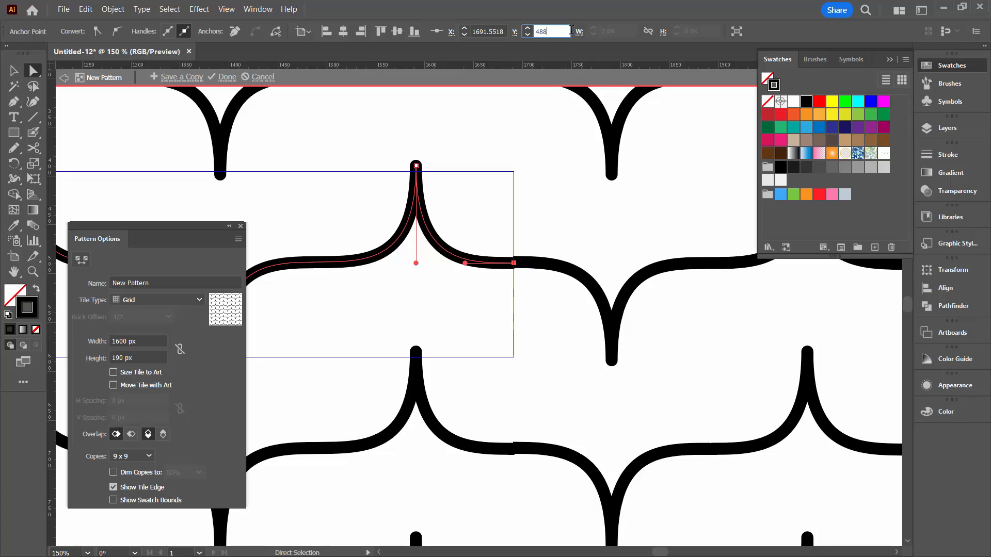
key("Return")
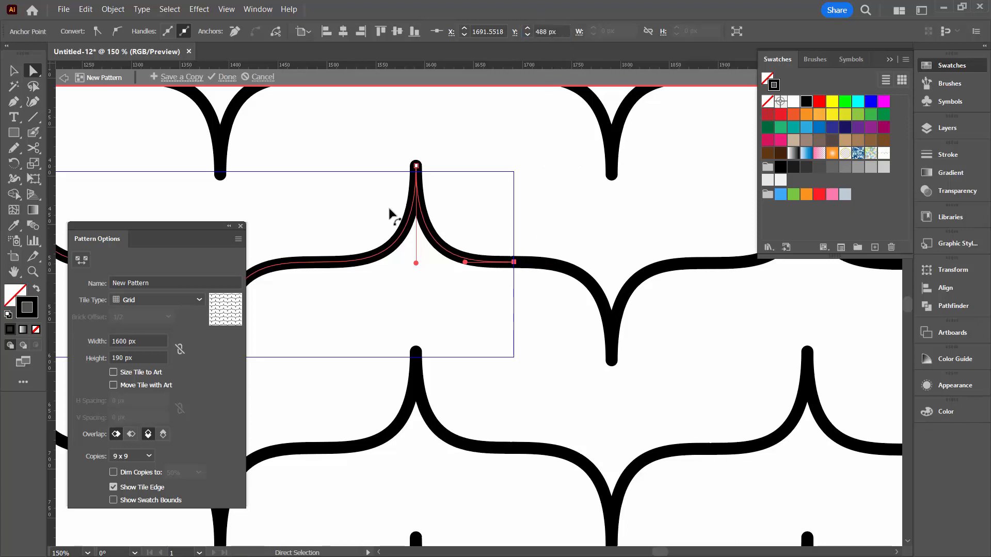
left_click(12, 74)
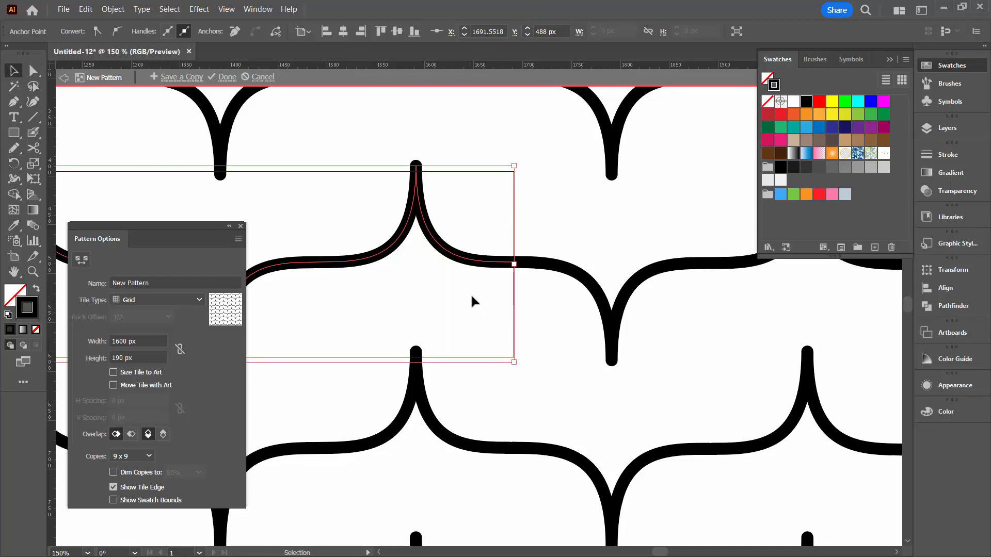
left_click(522, 286)
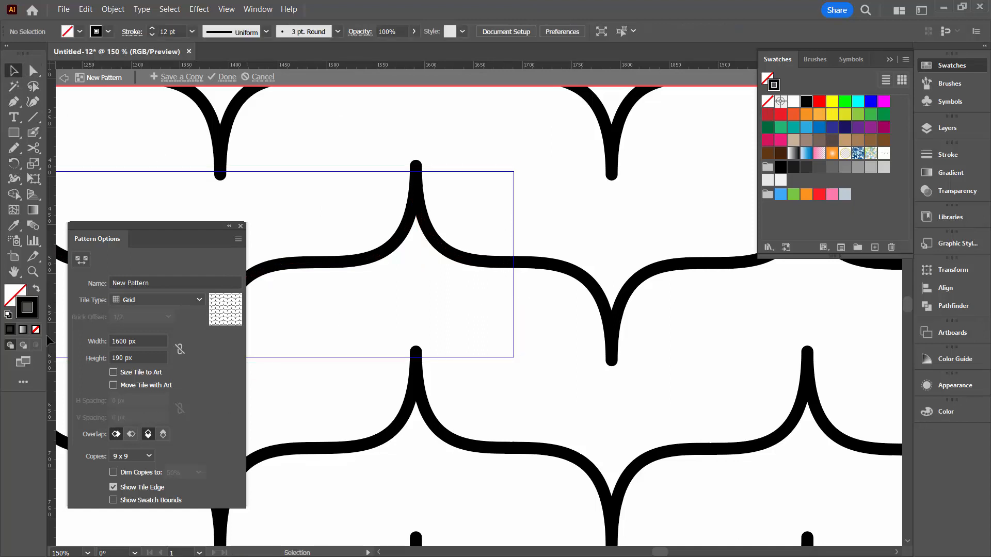
Examine the wave's join at the tile's right edge up close and in the surrounding pattern
left_click(32, 272)
left_click(524, 274)
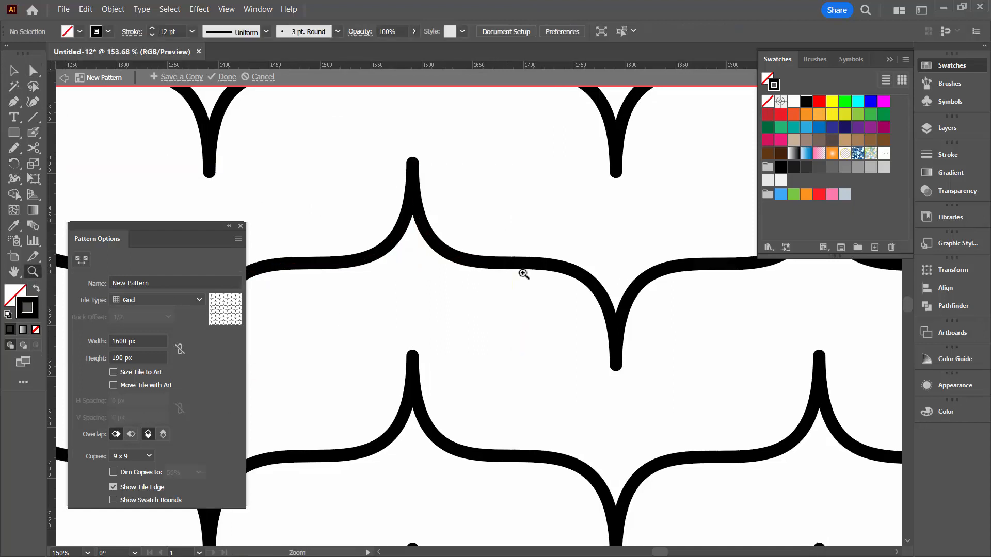
left_click_drag(524, 274, 774, 516)
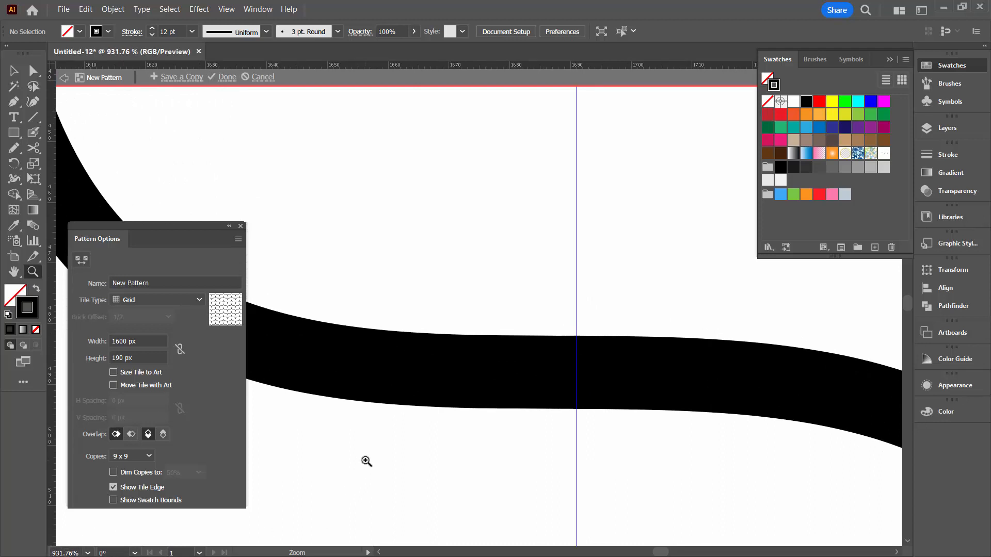
left_click(448, 381, "alt")
left_click(474, 307, "alt")
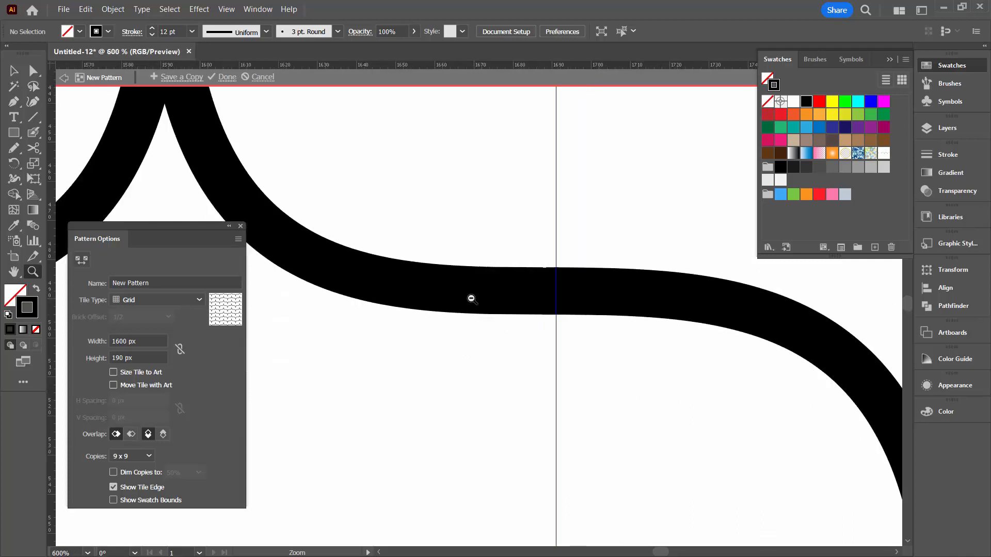
left_click(470, 298, "alt")
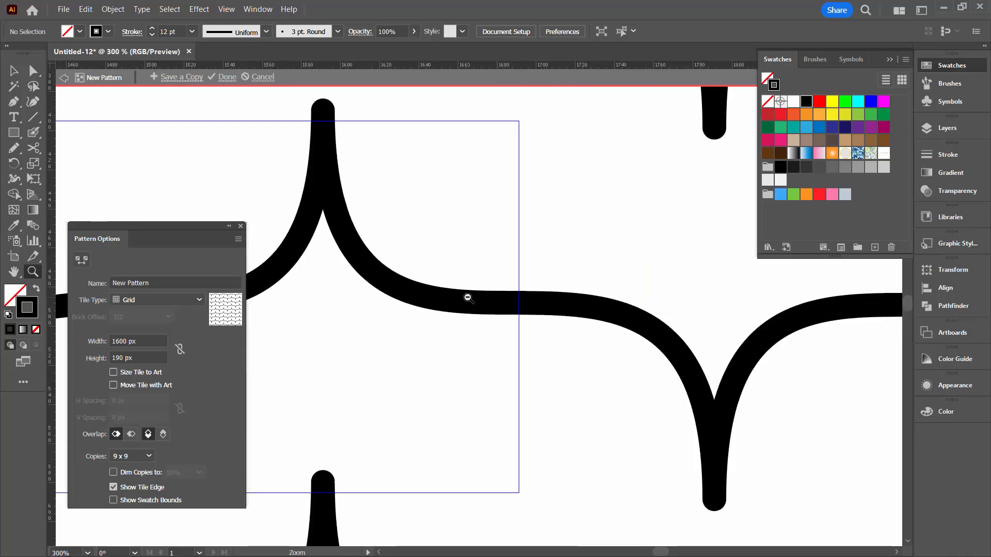
left_click(467, 297, "alt")
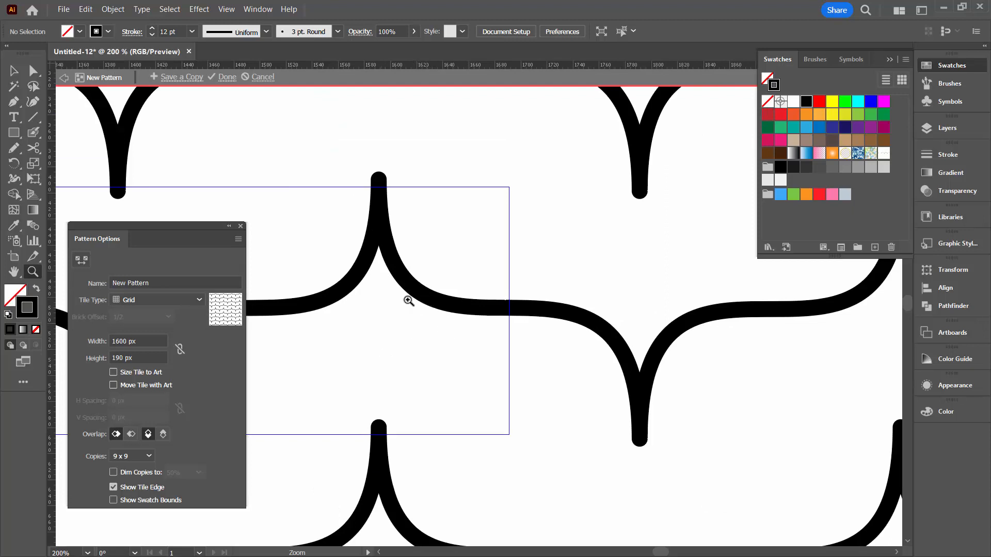
Hide the tile edge and finish editing the pattern, returning to the full view of the original wave
left_click(113, 487)
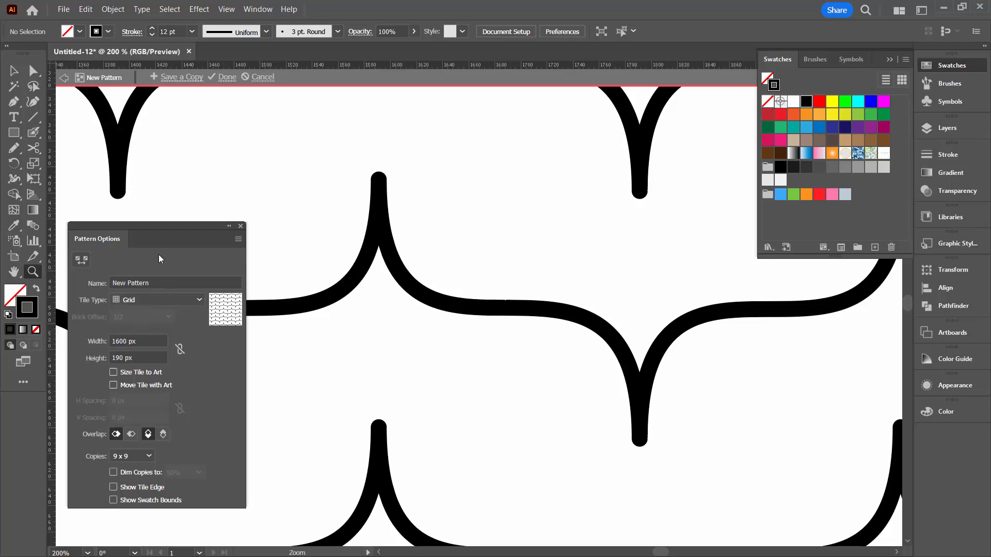
left_click(227, 78)
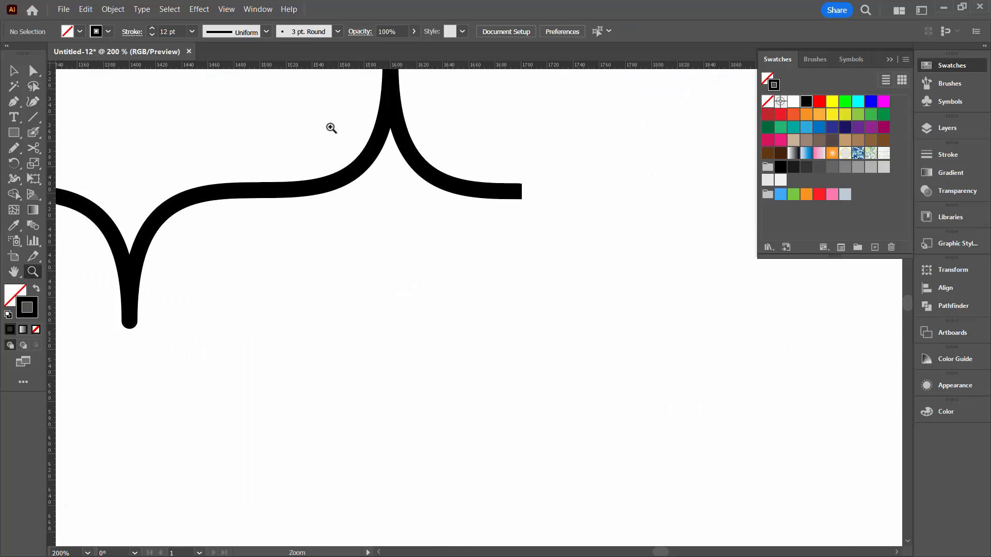
key("ctrl+0")
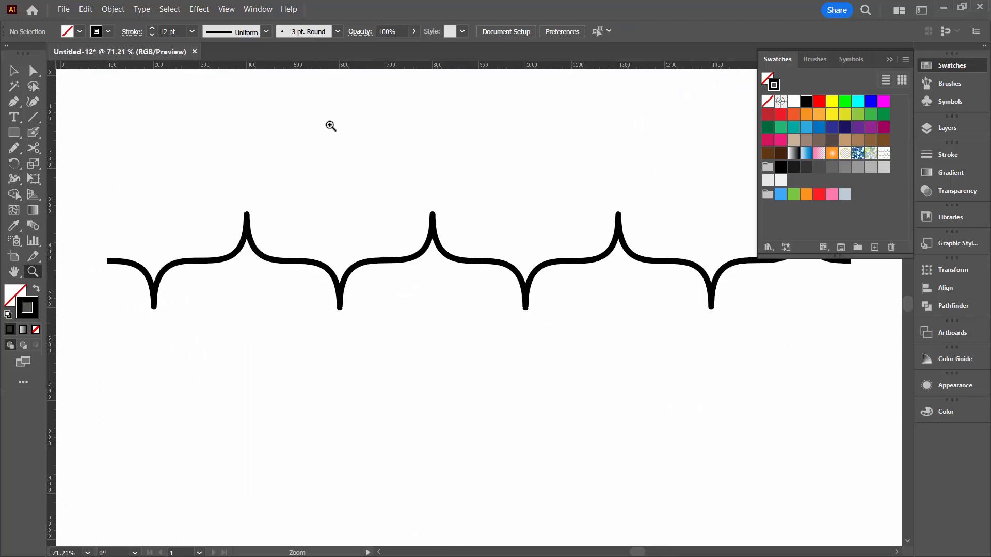
Move the original wave out of the way to the left and draw a large rectangle in the cleared space
left_click(12, 74)
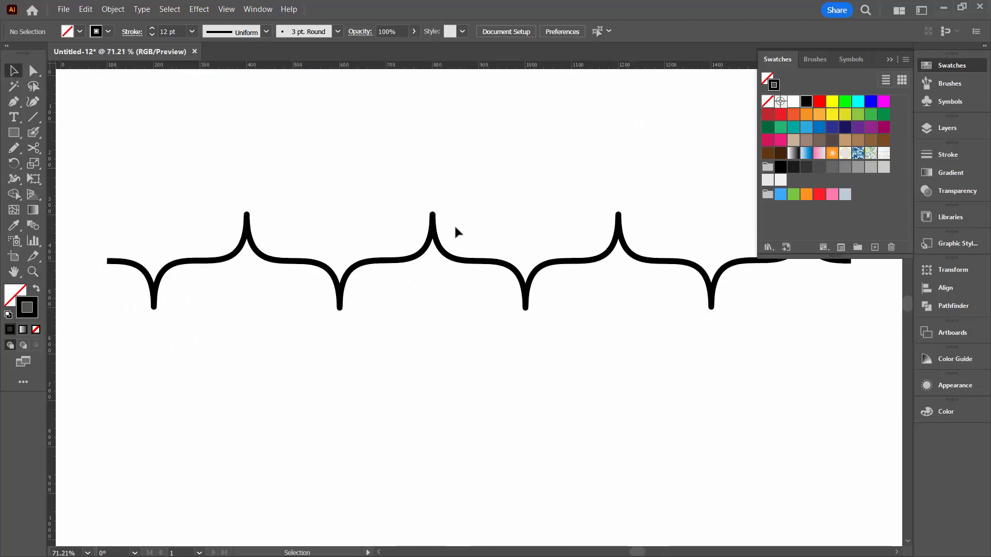
left_click_drag(662, 263, 85, 239)
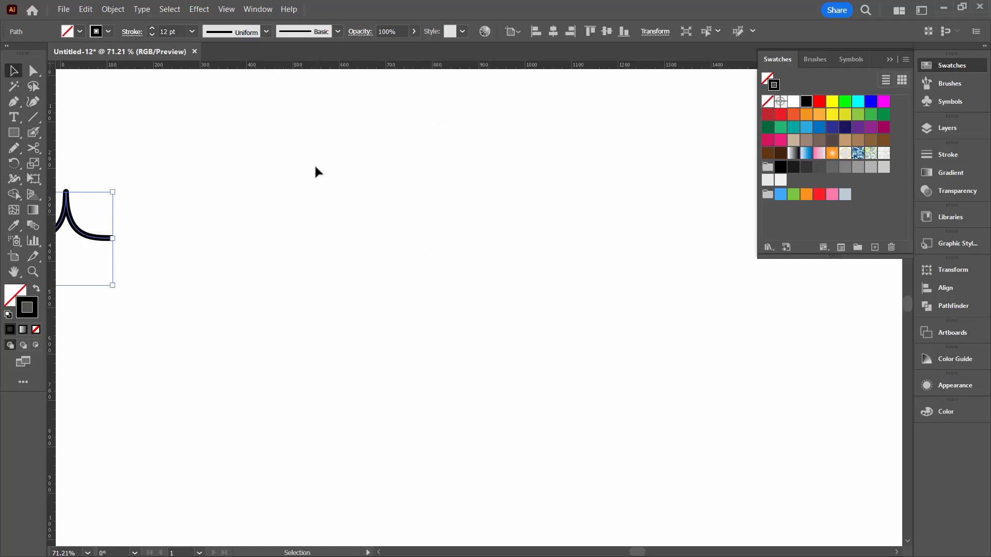
left_click(11, 133)
mouse_move(209, 121)
left_mouse_down()
mouse_move(432, 292)
mouse_move(703, 443)
mouse_move(715, 484)
left_mouse_up()
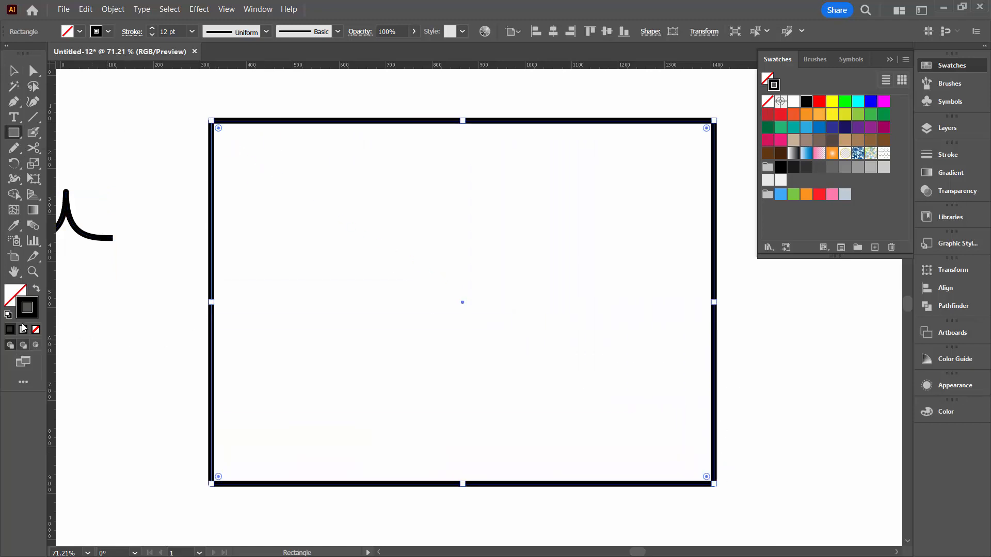
Swap the rectangle's fill and stroke, and fill it with the wave pattern swatch, leaving no outline
left_click(35, 290)
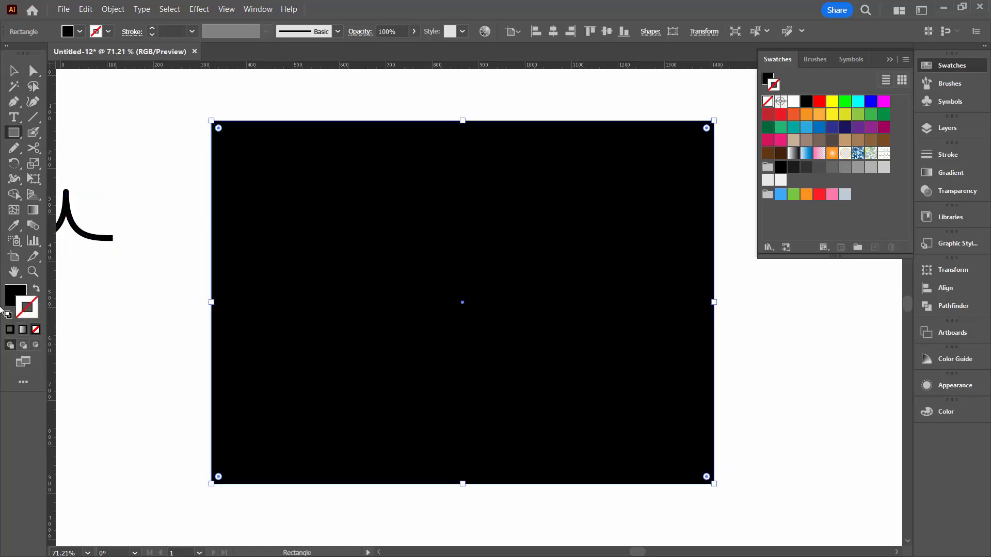
left_click(10, 300)
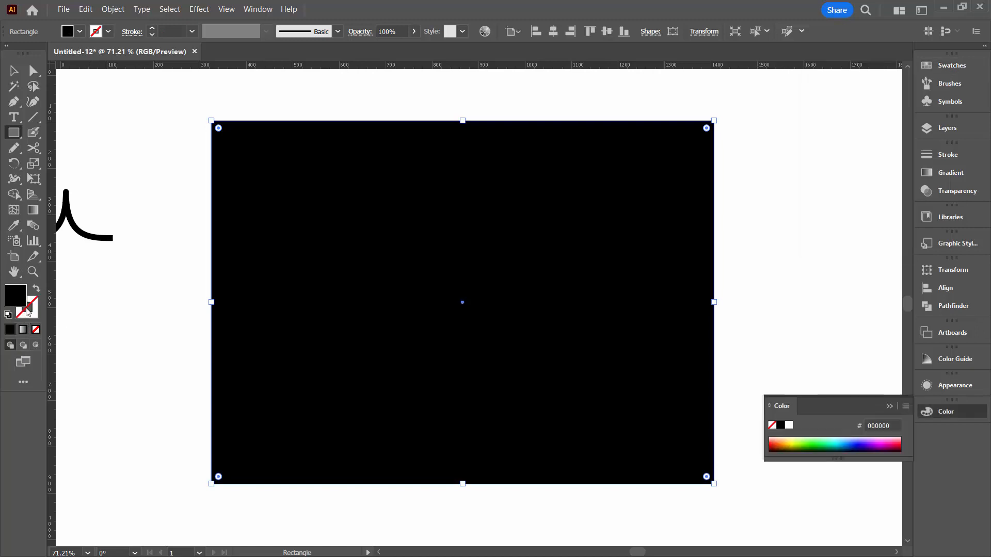
left_click(934, 65)
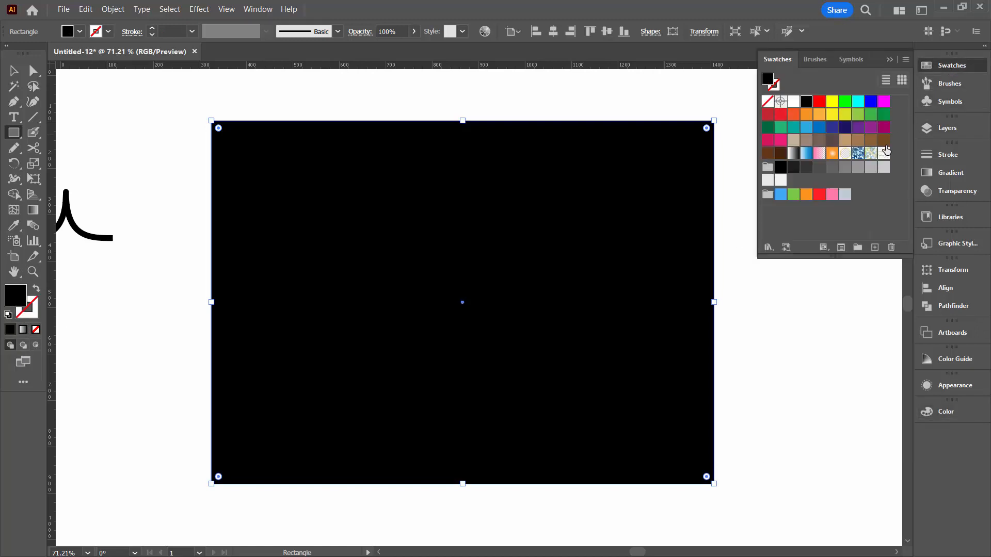
left_click(883, 154)
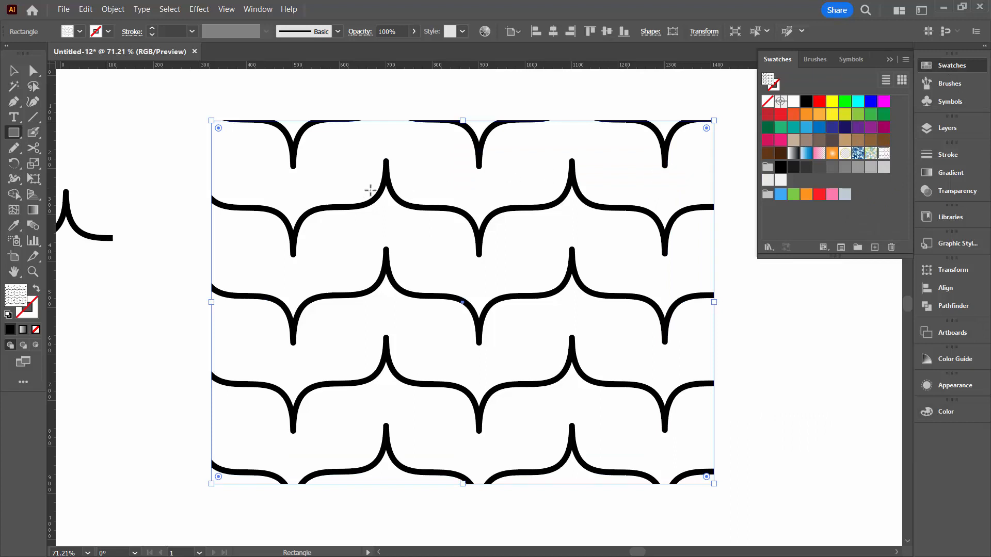
Scale only the pattern inside the rectangle uniformly to 35%, without transforming the object, and deselect the rectangle
left_click(114, 9)
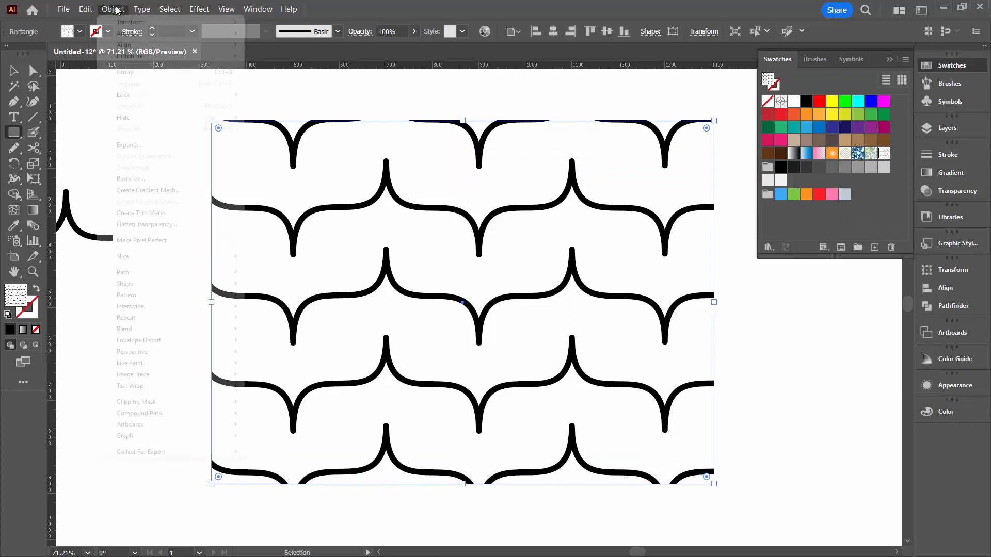
mouse_move(170, 22)
left_click(269, 72)
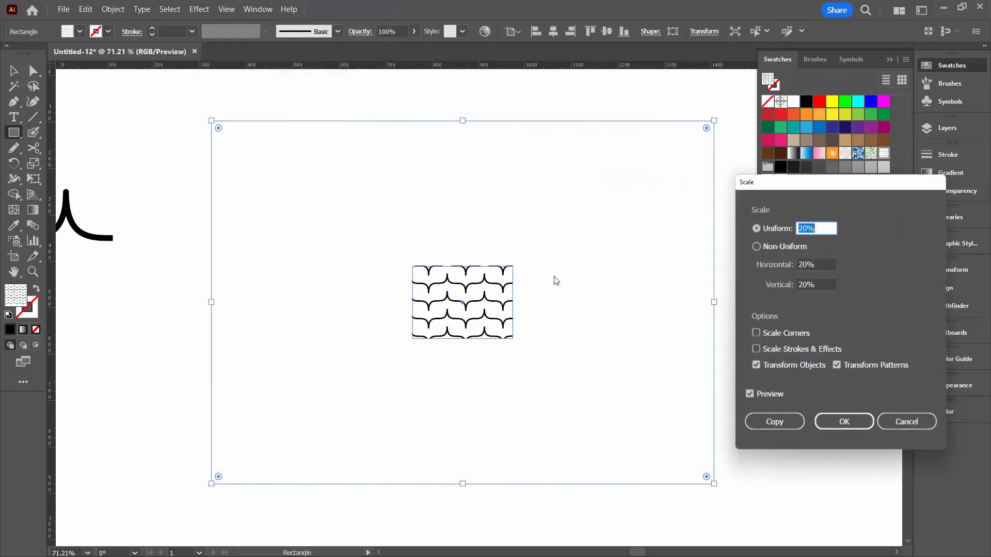
left_click(755, 365)
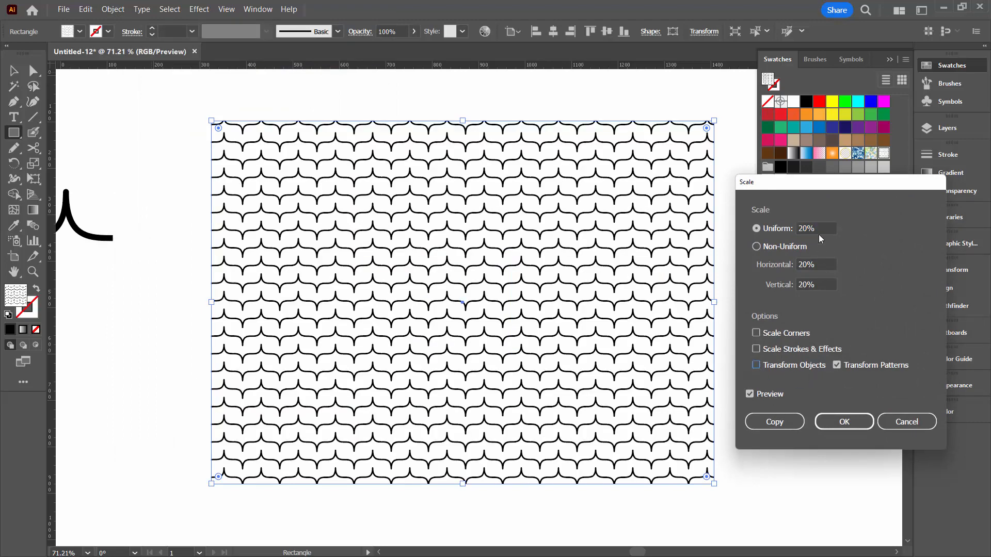
double_click(822, 225)
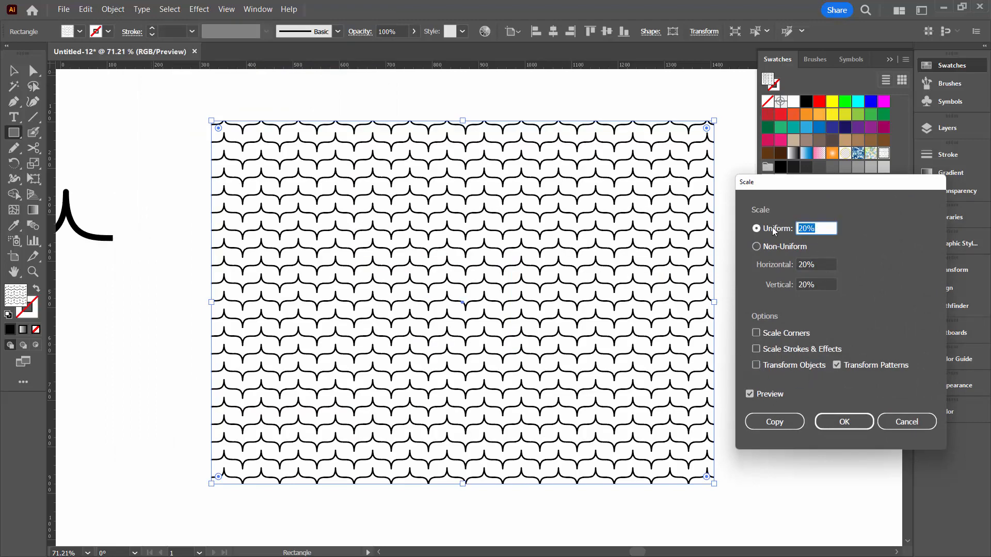
type("35")
key("Tab")
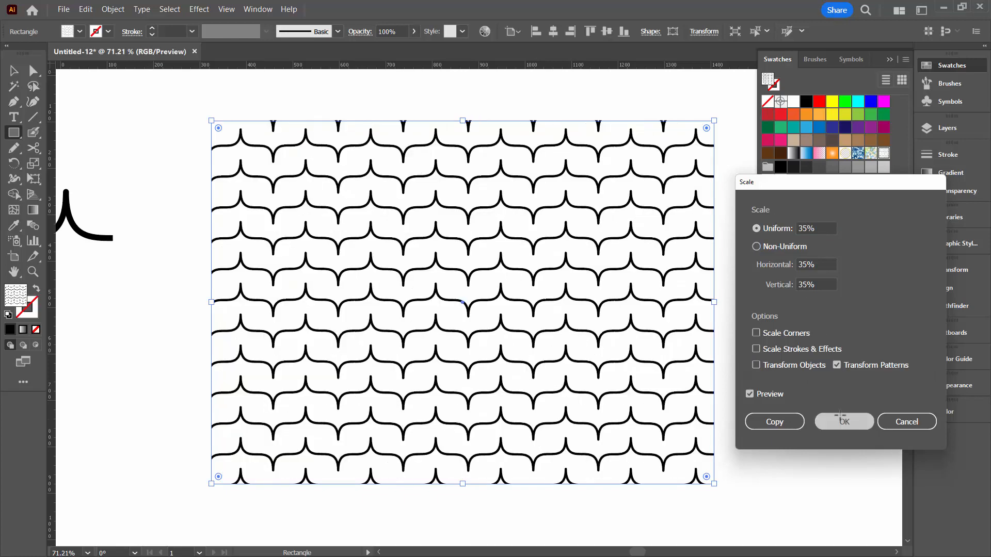
left_click(857, 422)
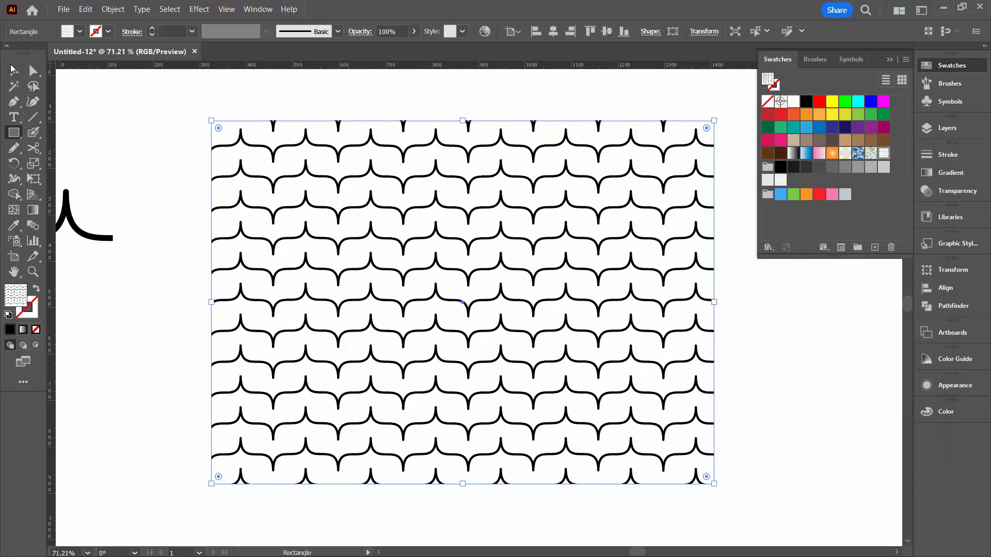
key("v")
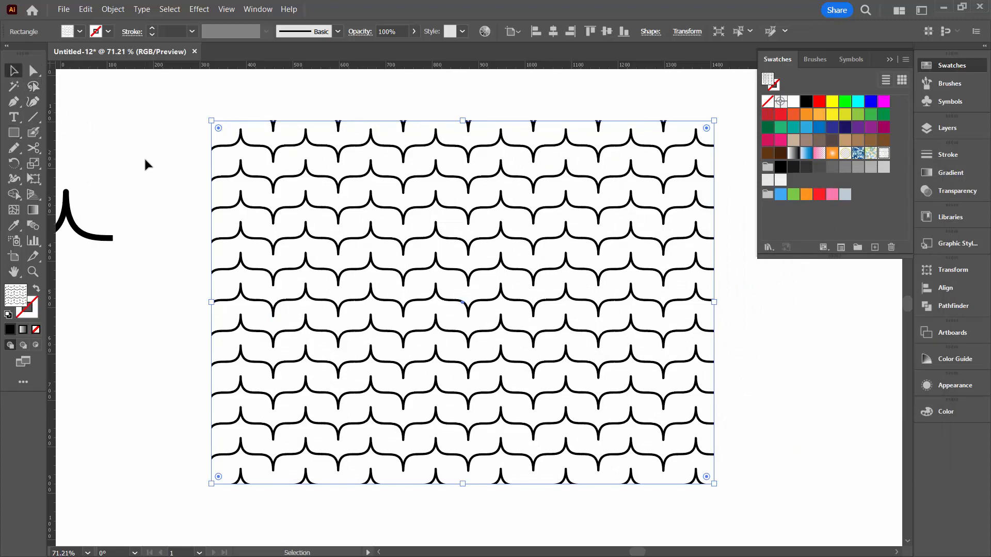
left_click(144, 160)
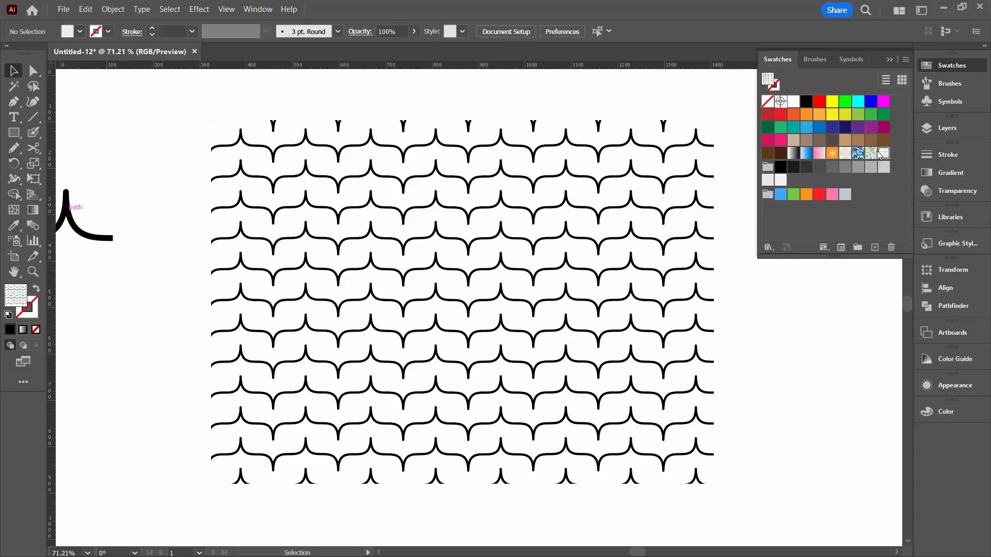
Duplicate the wave pattern swatch and open the copy for editing
left_click_drag(885, 154, 874, 248)
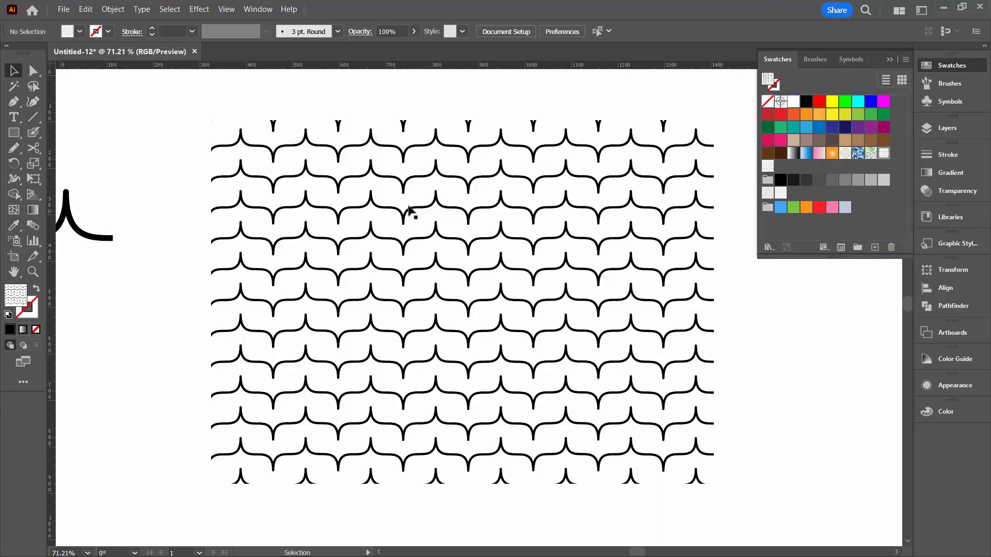
double_click(768, 166)
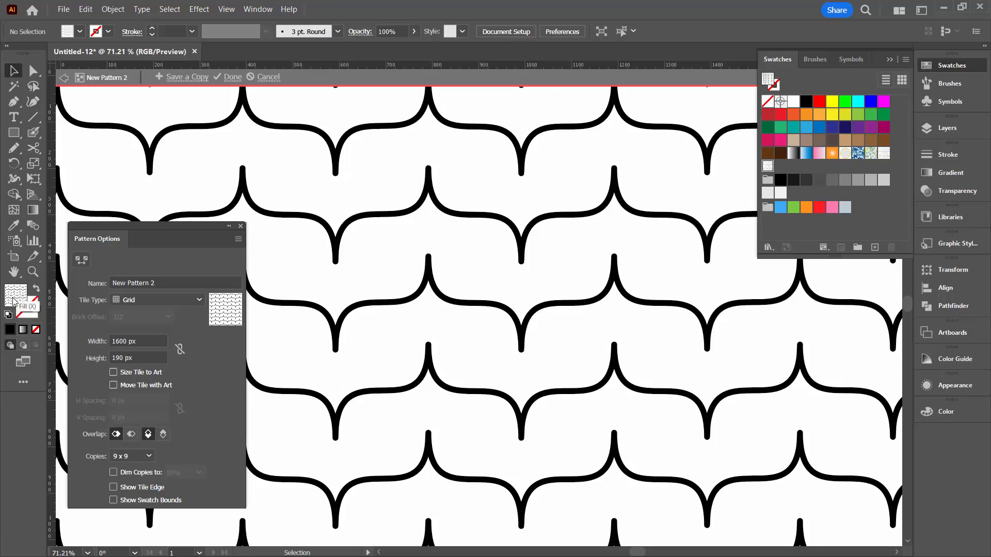
Create a turquoise (55FFE3) rectangle without a stroke in the pattern, 1600 px wide and 190 px high like the tile
left_click(22, 330)
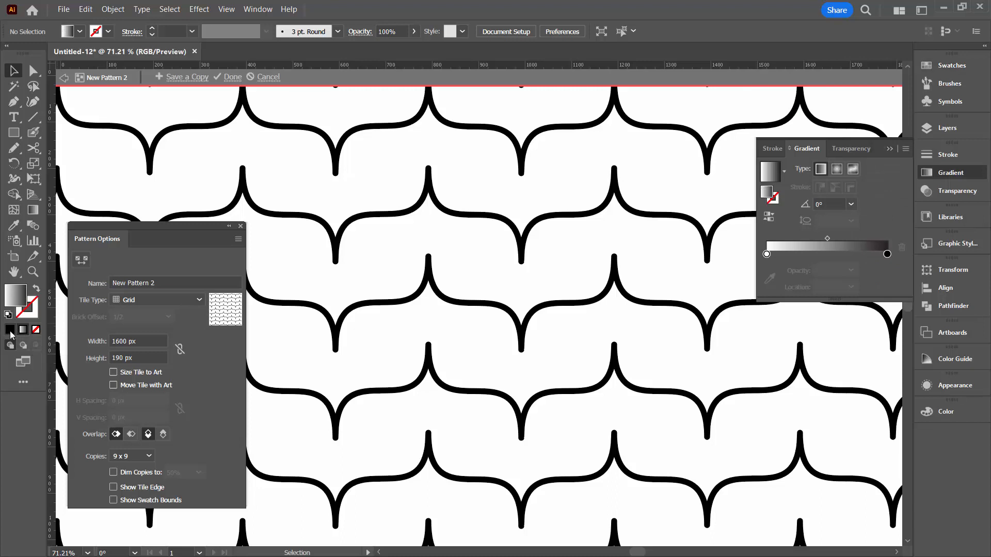
left_click(10, 330)
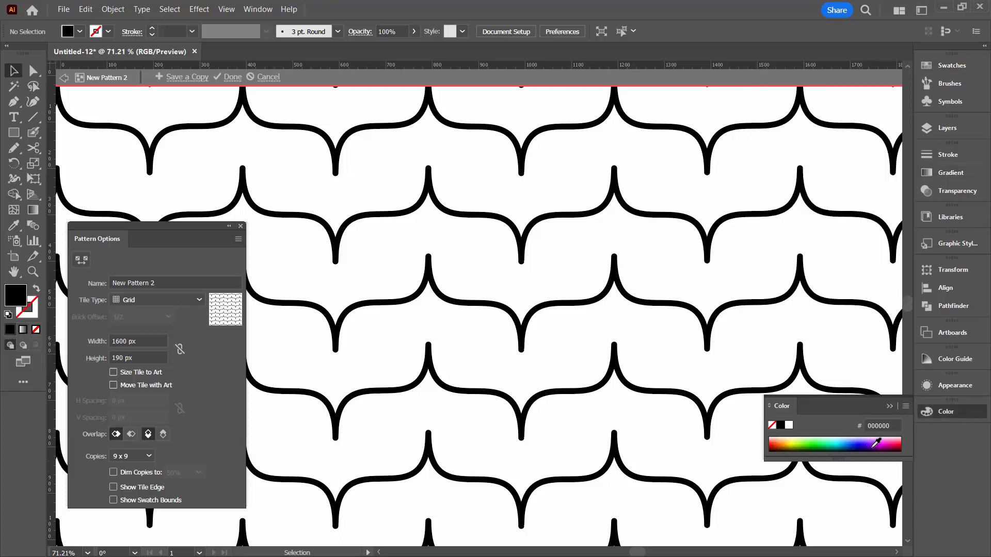
left_click(880, 443)
left_click_drag(875, 442, 833, 441)
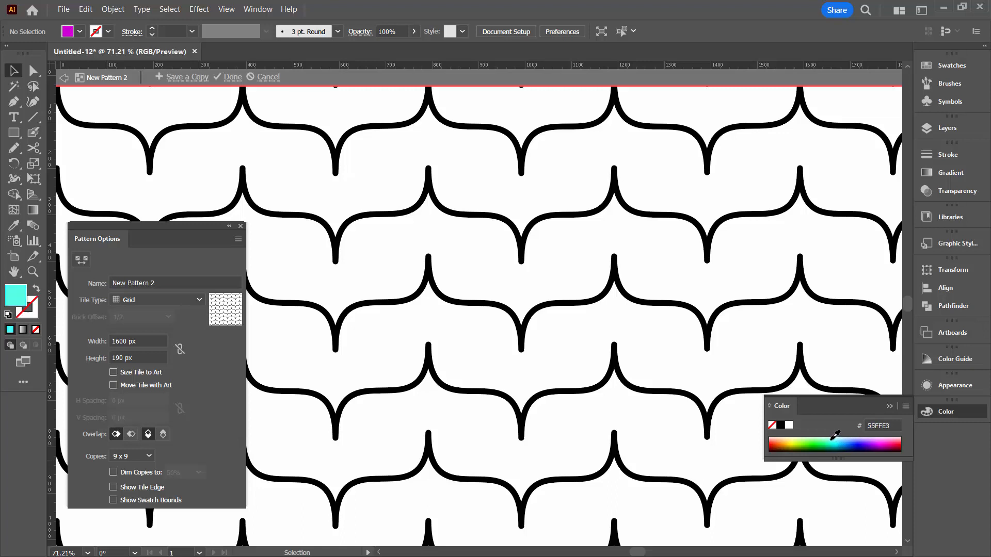
left_click(14, 132)
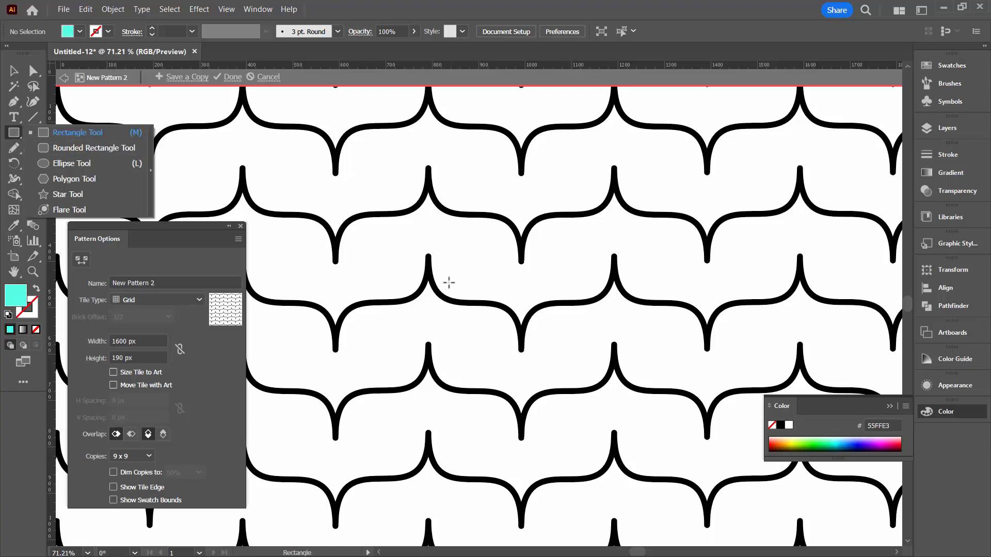
left_click(438, 266)
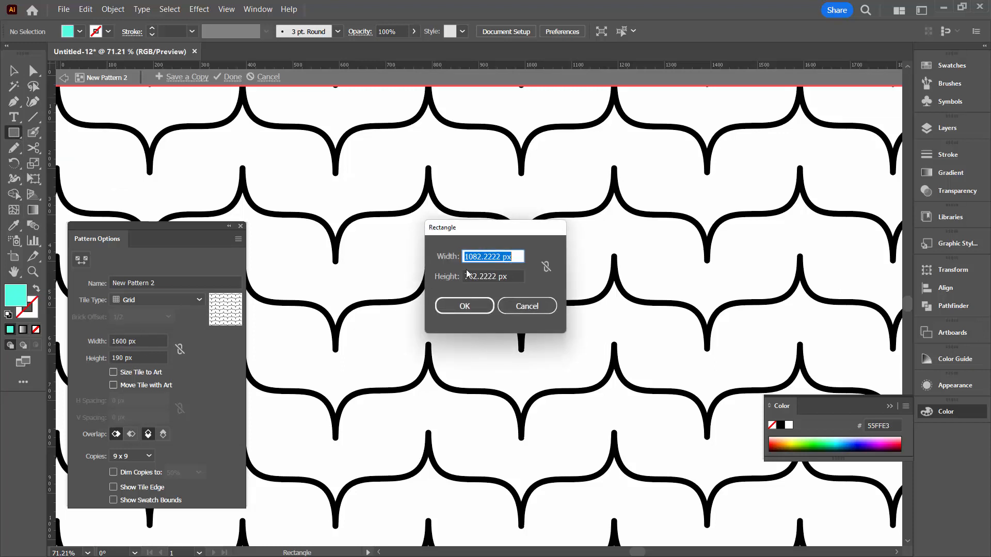
type("1600")
key("Tab")
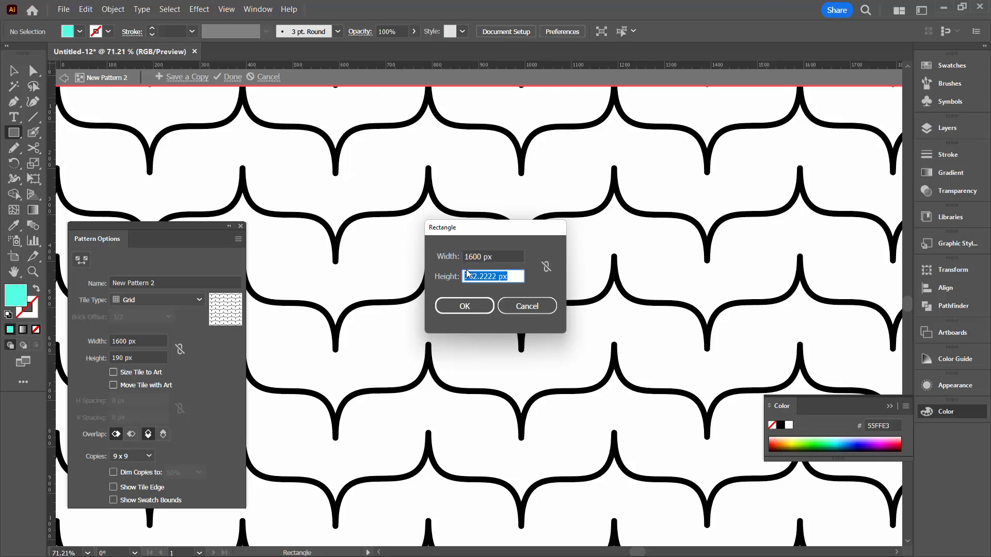
key("BackSpace")
key("Return")
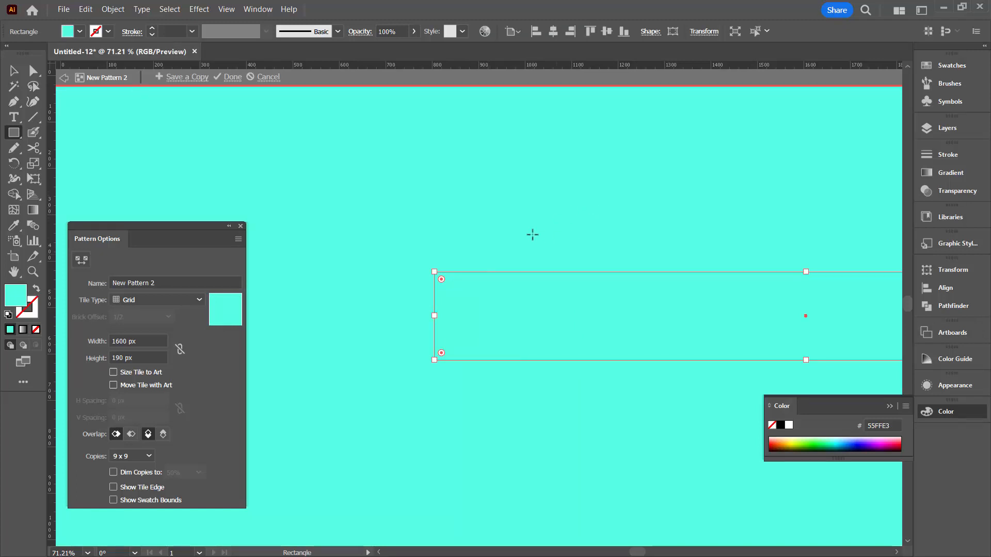
Send the turquoise rectangle behind the wave, move it up and left so the background fills the pattern, and finish editing the pattern
left_click(115, 10)
mouse_move(155, 34)
left_click(284, 67)
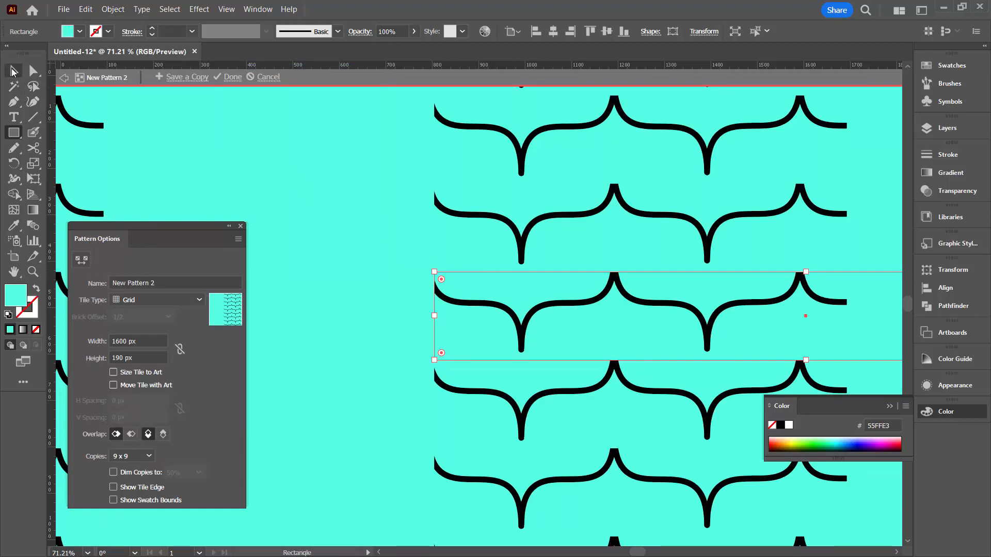
left_click(13, 70)
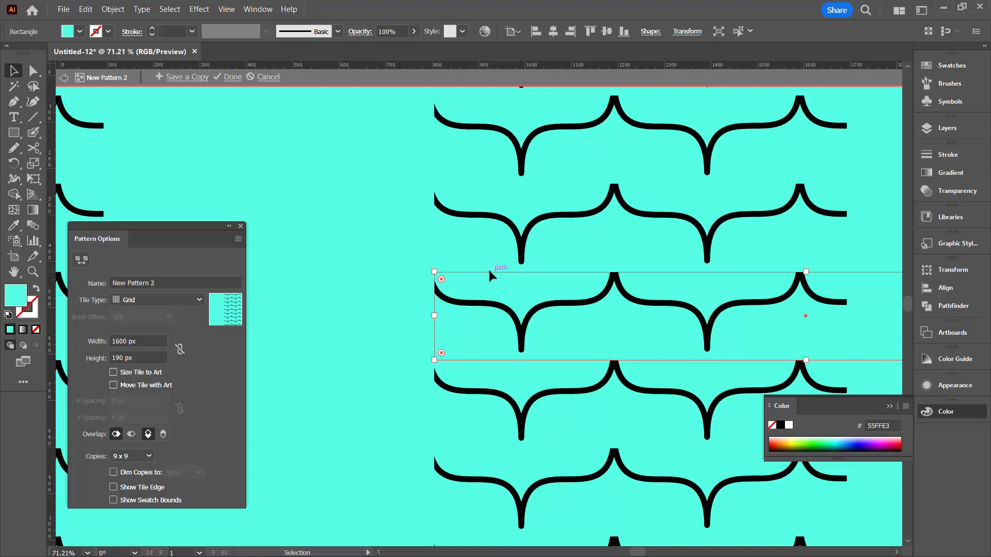
left_click_drag(488, 271, 434, 158)
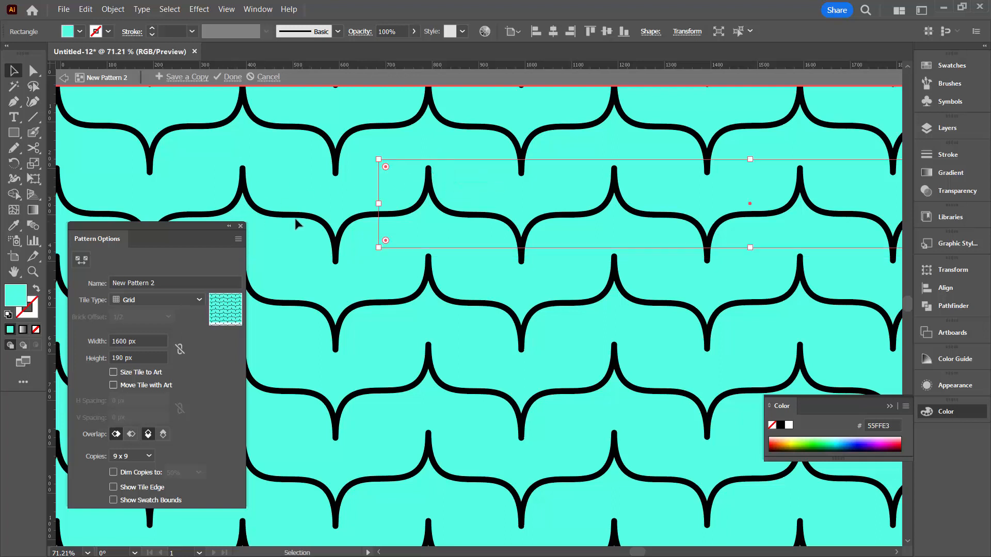
left_click(333, 276)
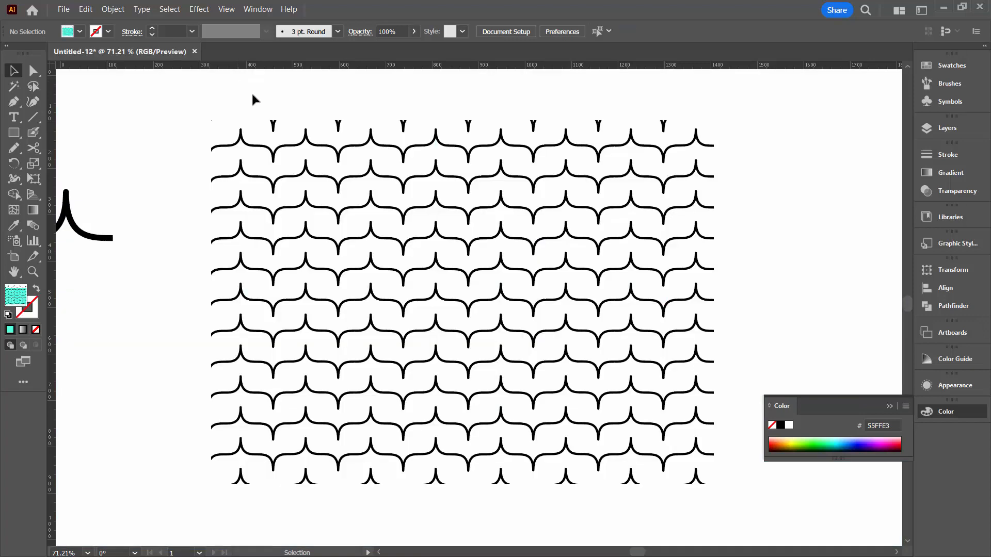
left_click(232, 77)
Apply the turquoise wave pattern swatch to the large rectangle's fill
left_click(349, 221)
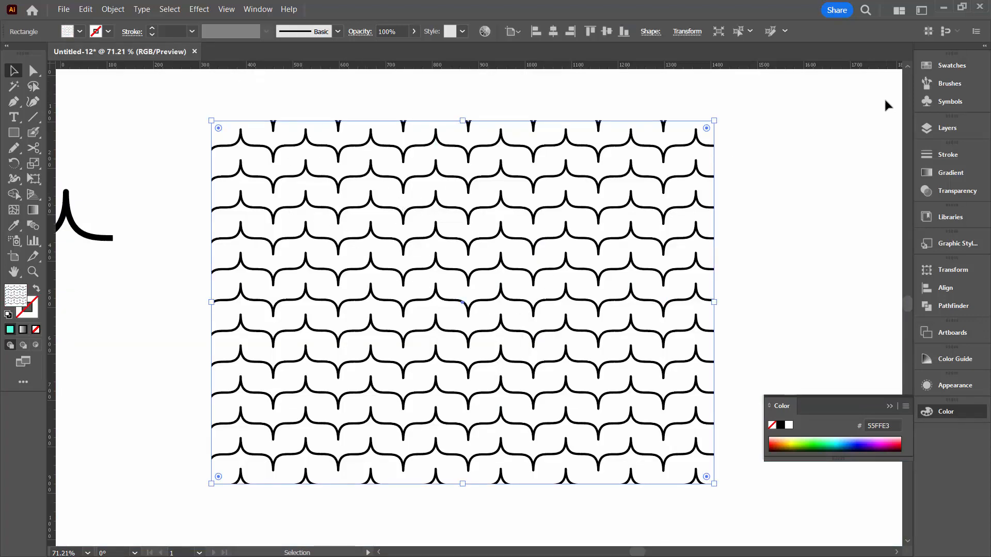
left_click(956, 69)
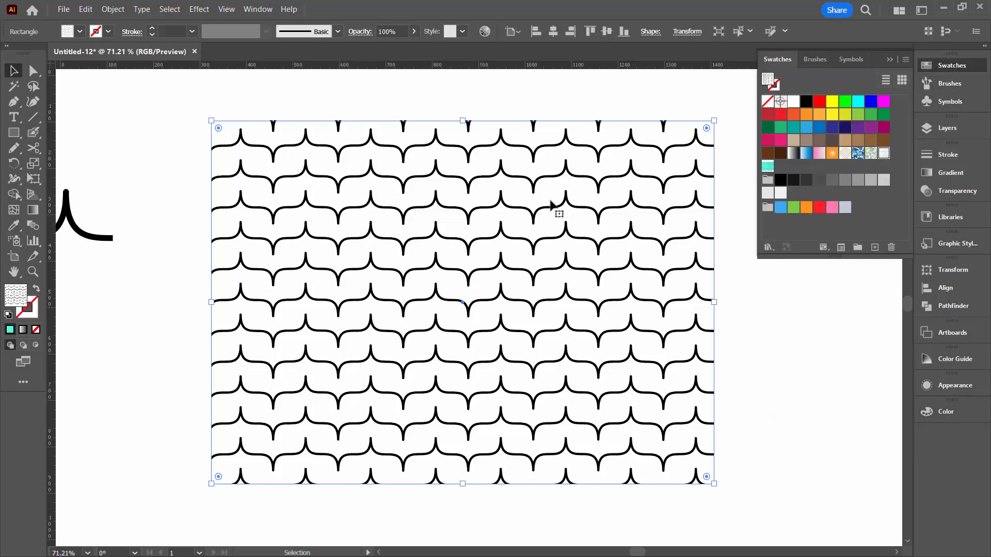
left_click(767, 166)
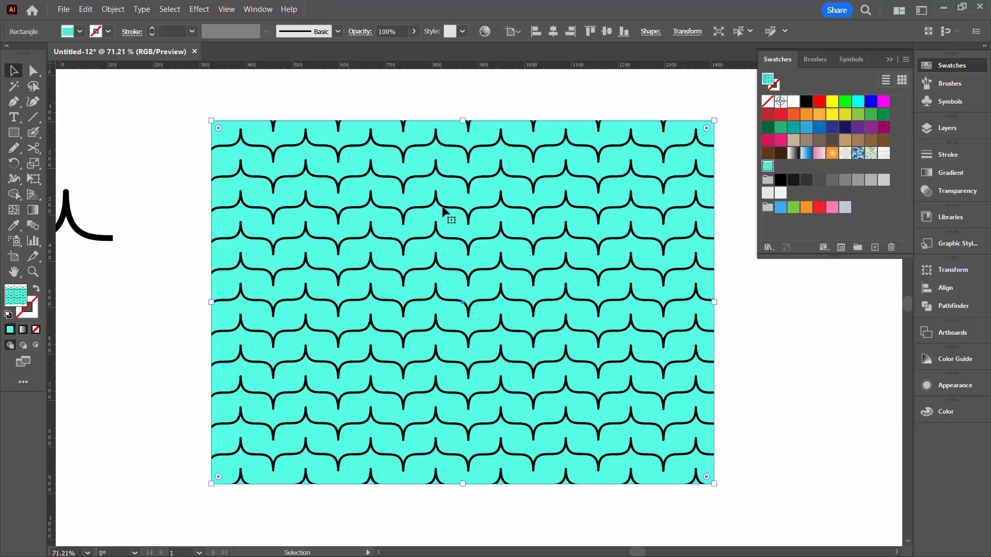
Recolor the rectangle's pattern with the advanced Recolor Artwork options, replacing the turquoise background with dark brown 4C250A
left_click(485, 32)
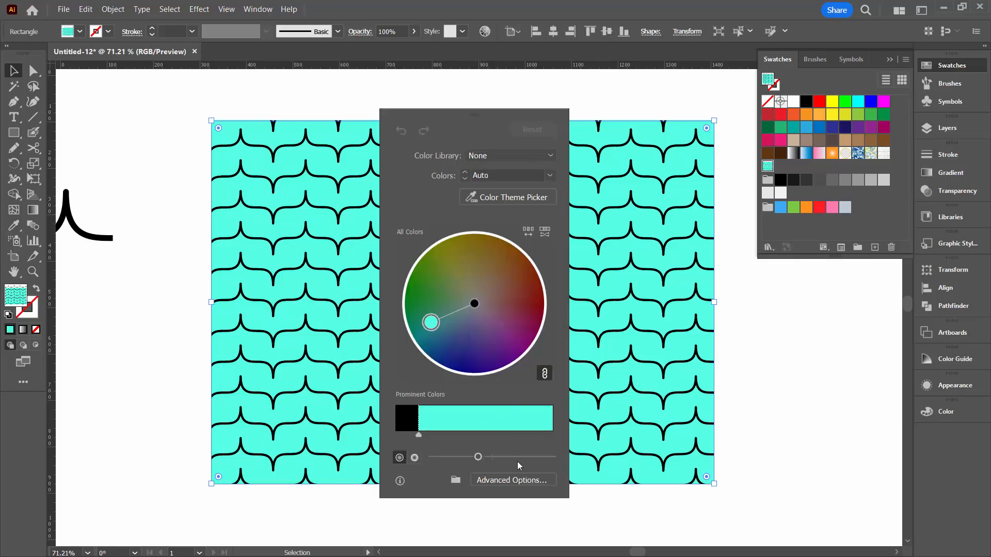
left_click(518, 481)
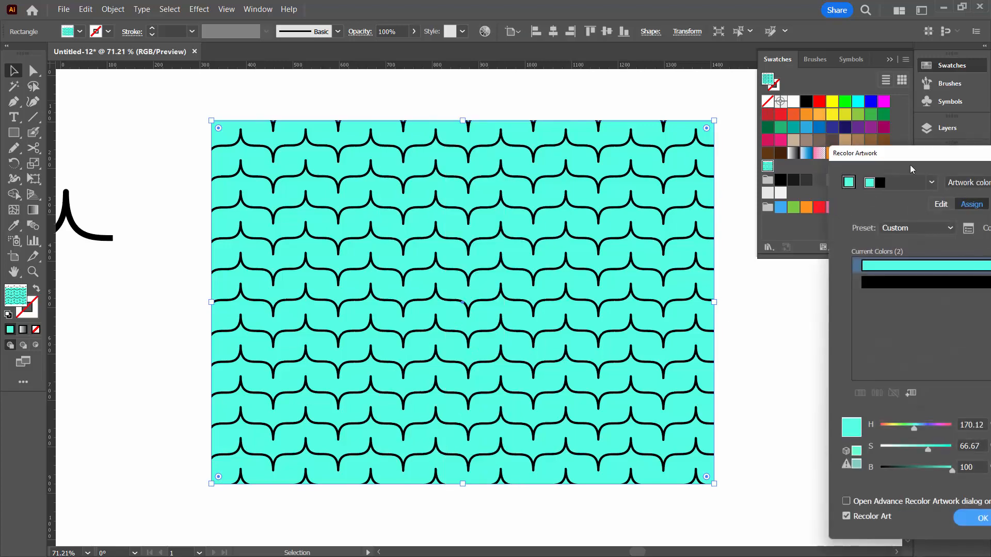
left_click_drag(912, 153, 444, 106)
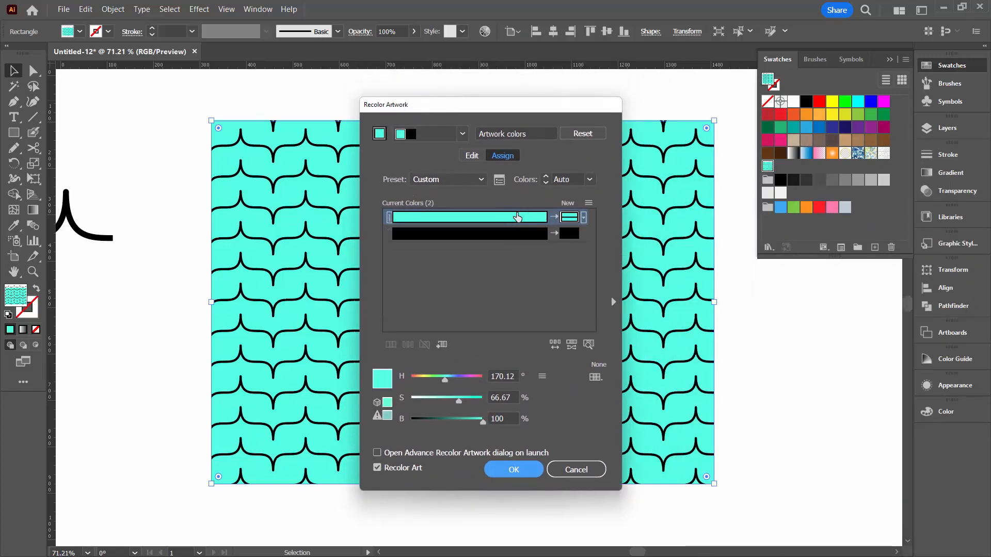
double_click(571, 218)
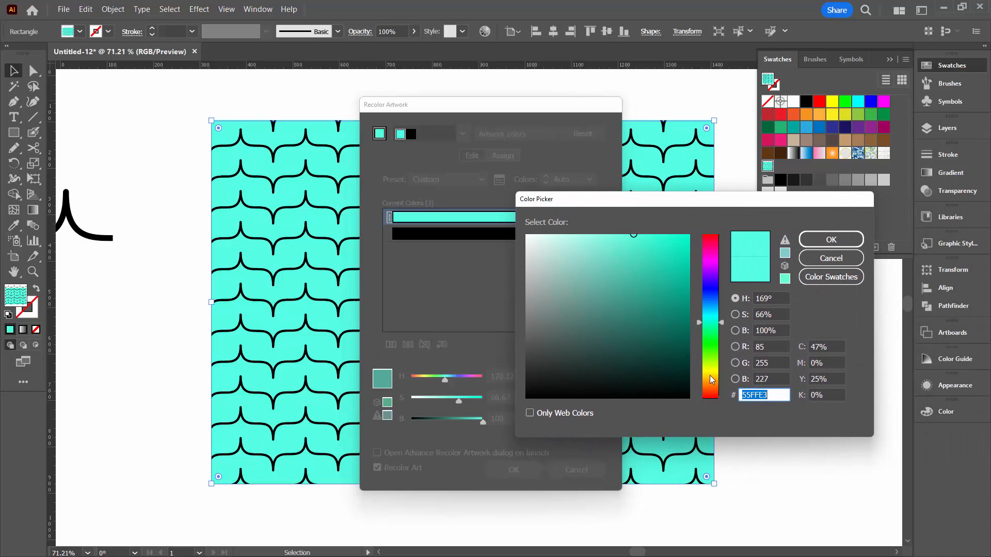
left_click_drag(711, 376, 710, 388)
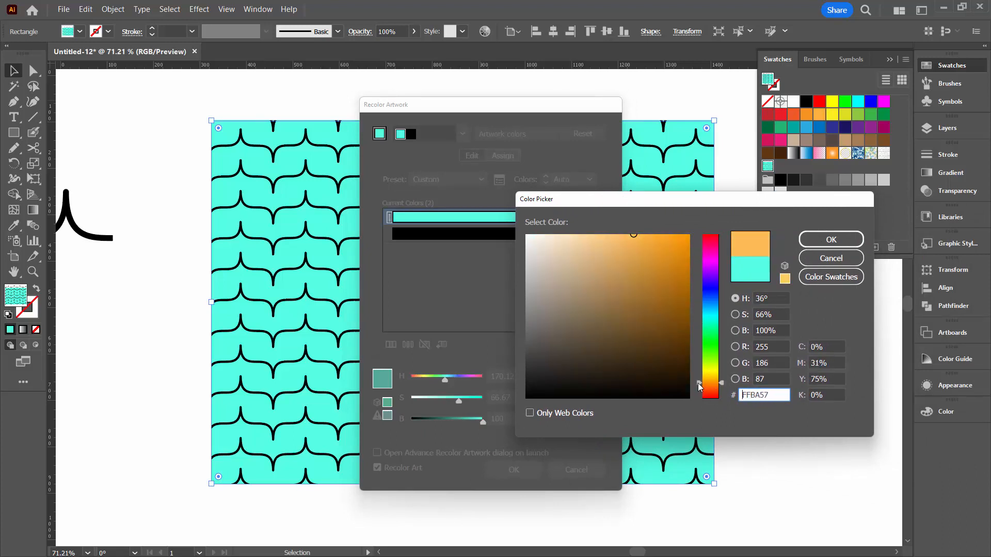
left_click(674, 253)
left_click(673, 354)
left_click_drag(673, 354, 667, 348)
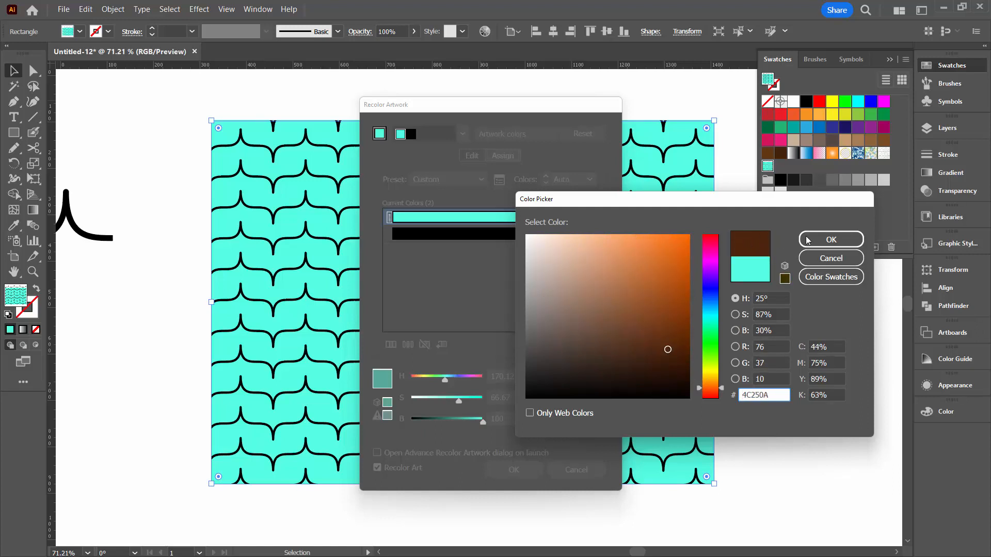
left_click(831, 240)
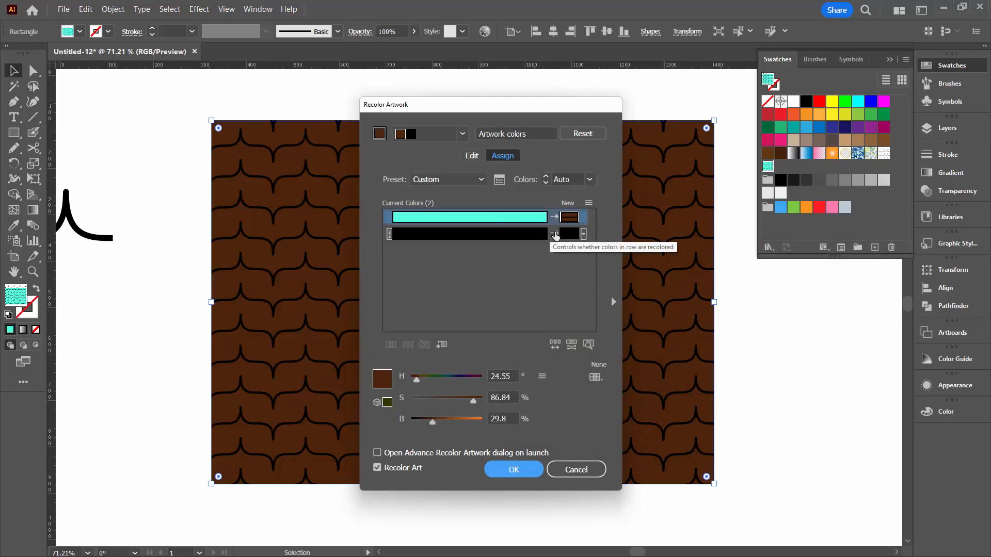
Recolor the pattern's black wave lines to light purple E2ACEF and apply the recolored artwork to the rectangle
left_click(569, 234)
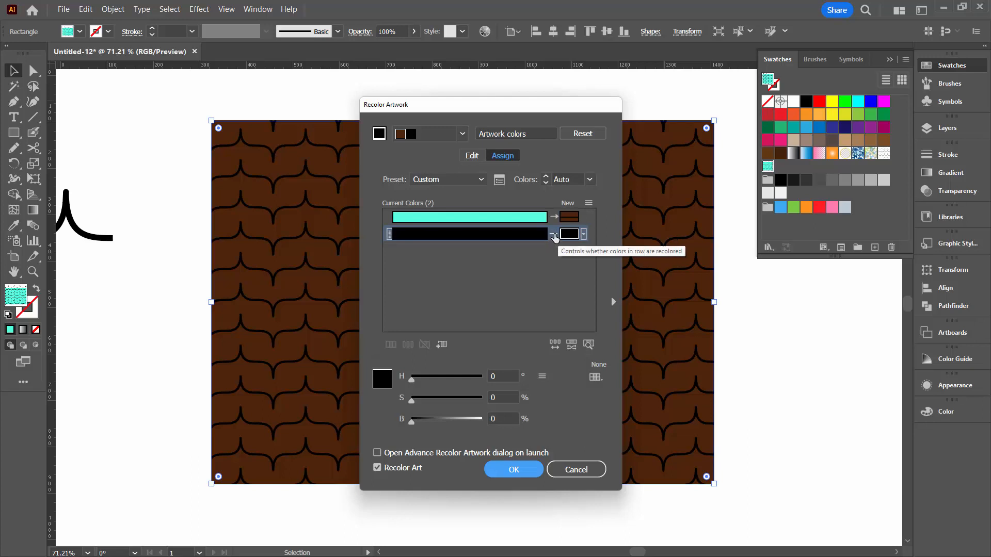
double_click(569, 233)
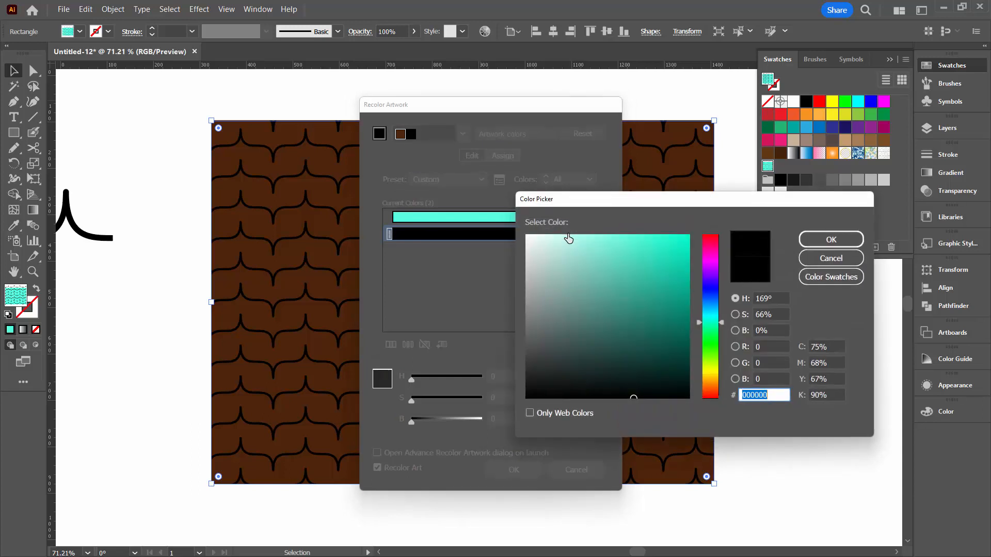
left_click_drag(710, 252, 701, 271)
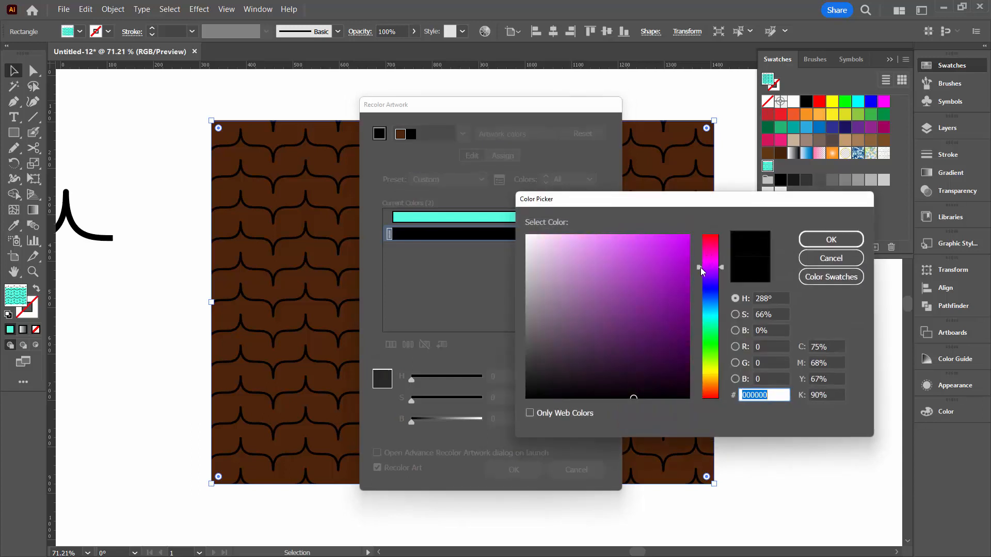
left_click_drag(623, 248, 571, 244)
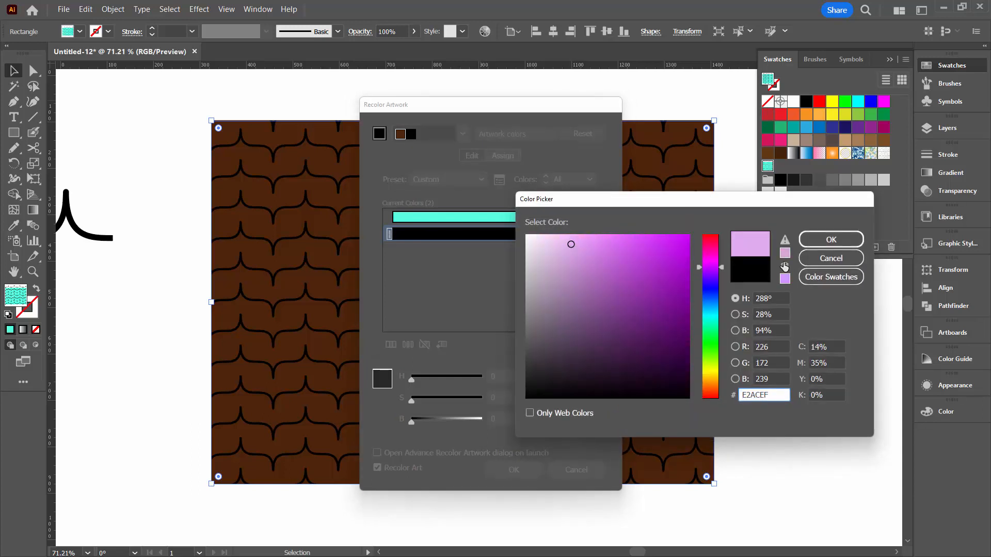
left_click(830, 239)
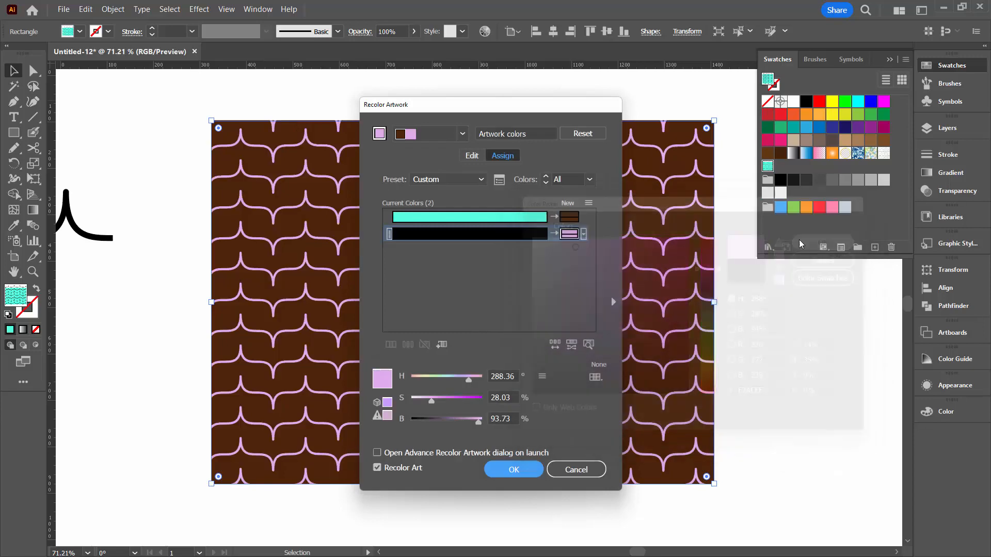
left_click(527, 475)
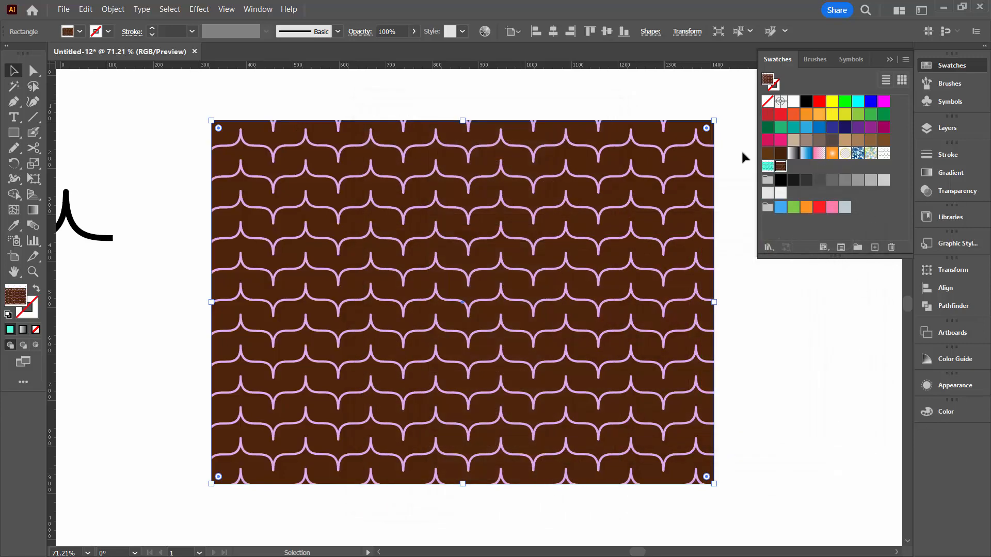
Try the black wave and turquoise pattern swatches on the rectangle, and return its fill to the brown and purple pattern
left_click(883, 154)
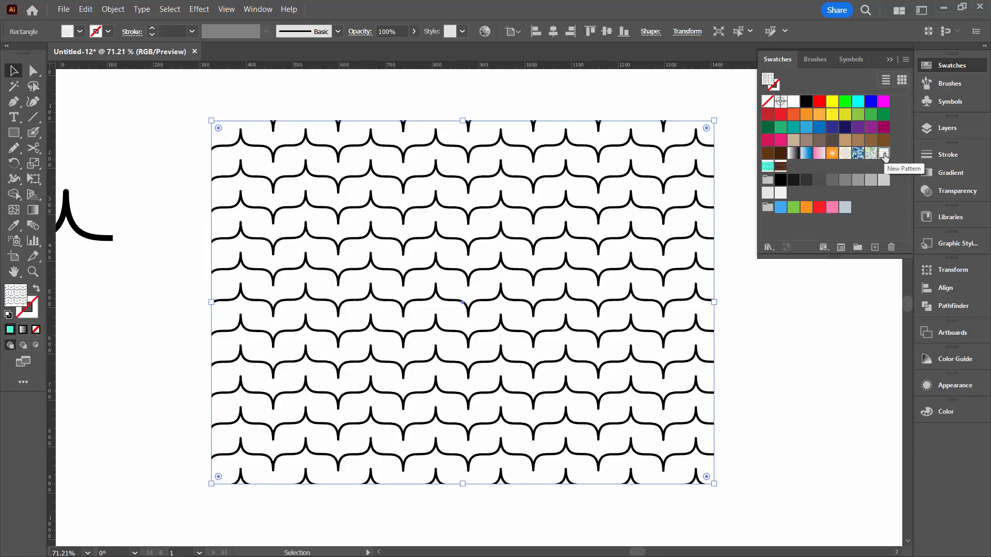
left_click(767, 166)
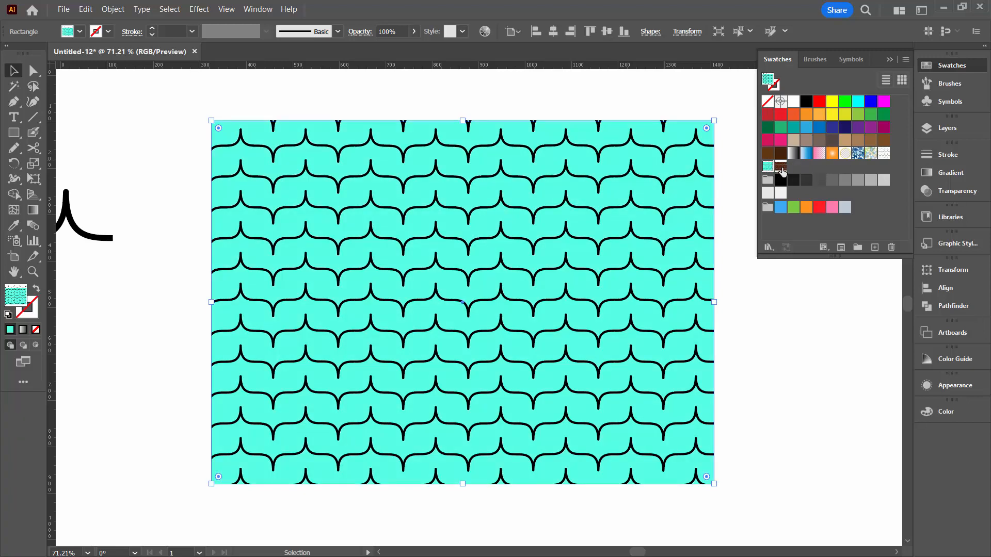
left_click(780, 166)
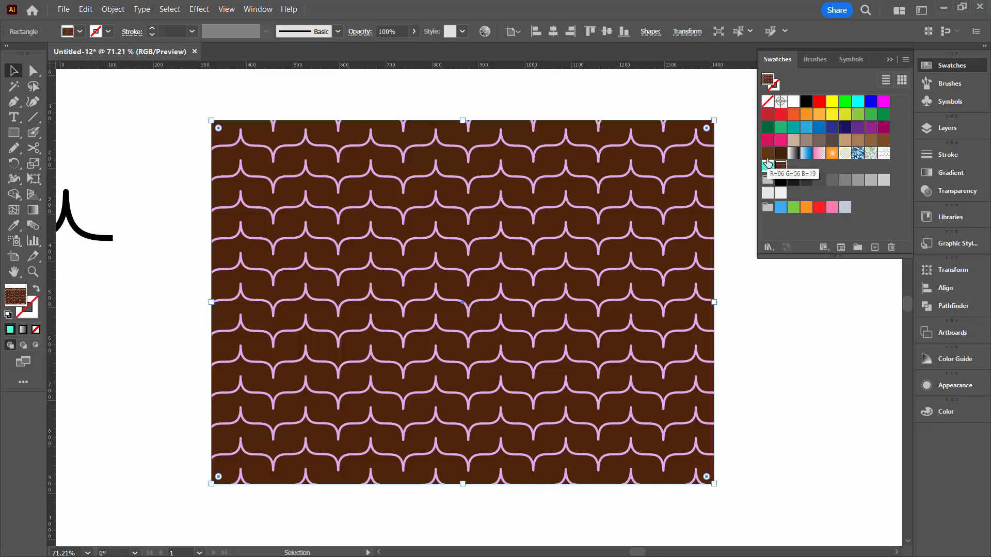
Deselect the rectangle and show the document's artboards again
left_click(389, 93)
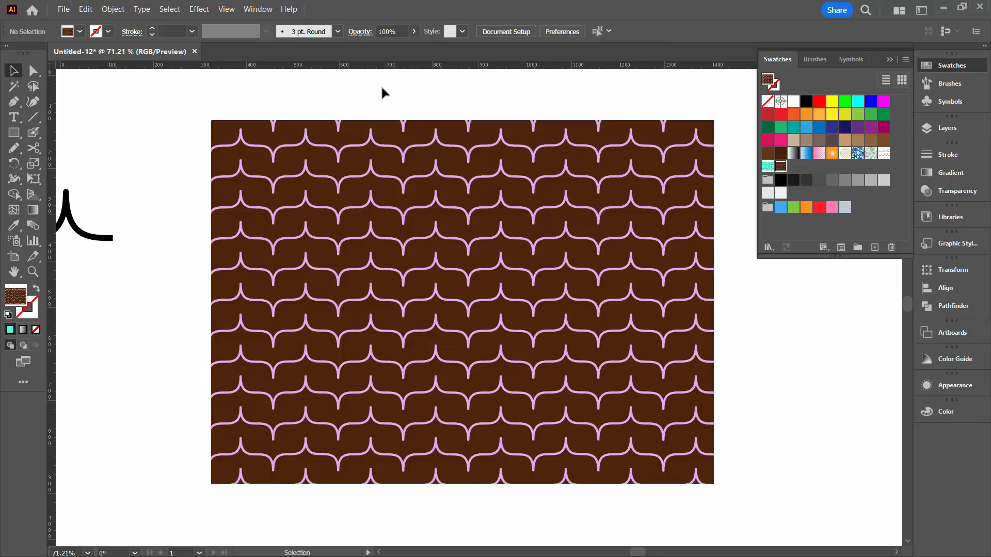
left_click(226, 9)
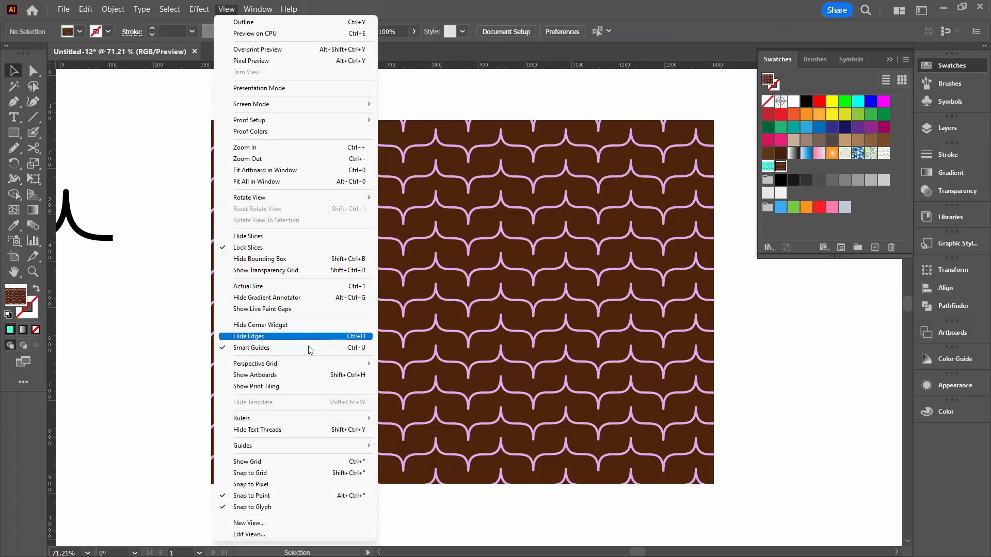
left_click(313, 377)
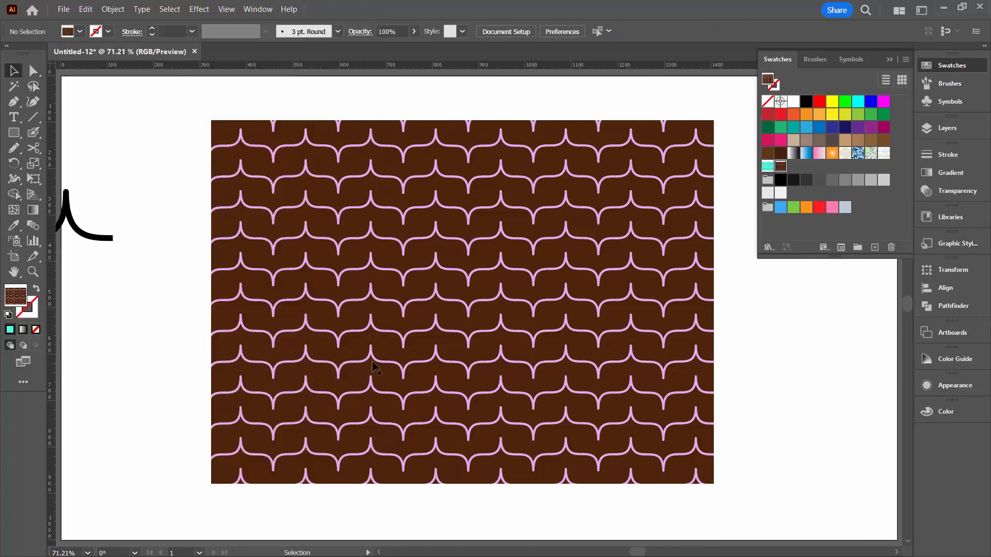